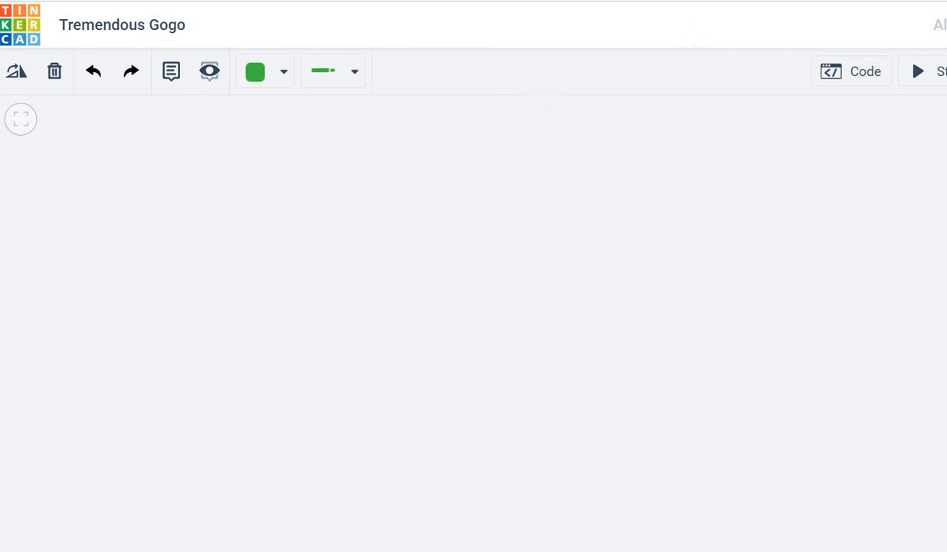
- Open the Tinkercad dashboard in a new browser tab by searching for "tinkercad"
key("ctrl+t")
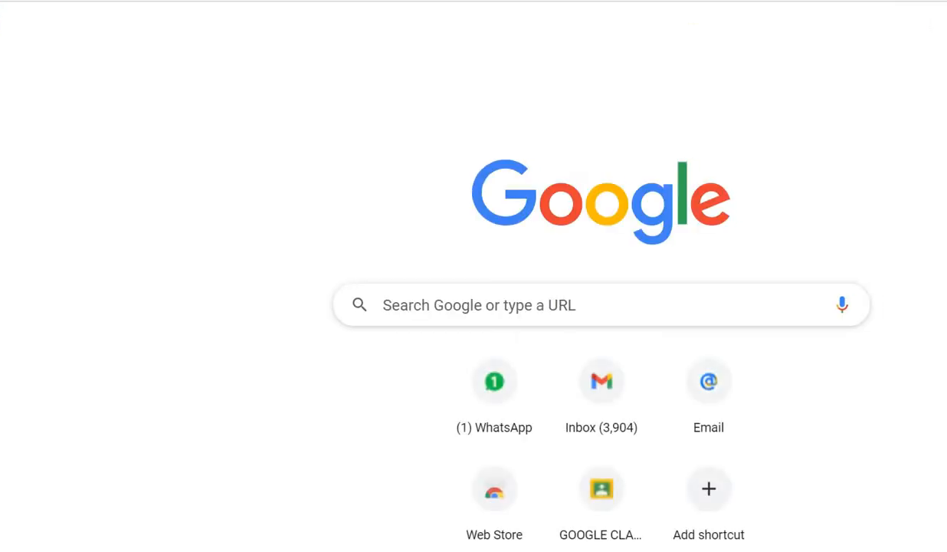
type("tinkercad")
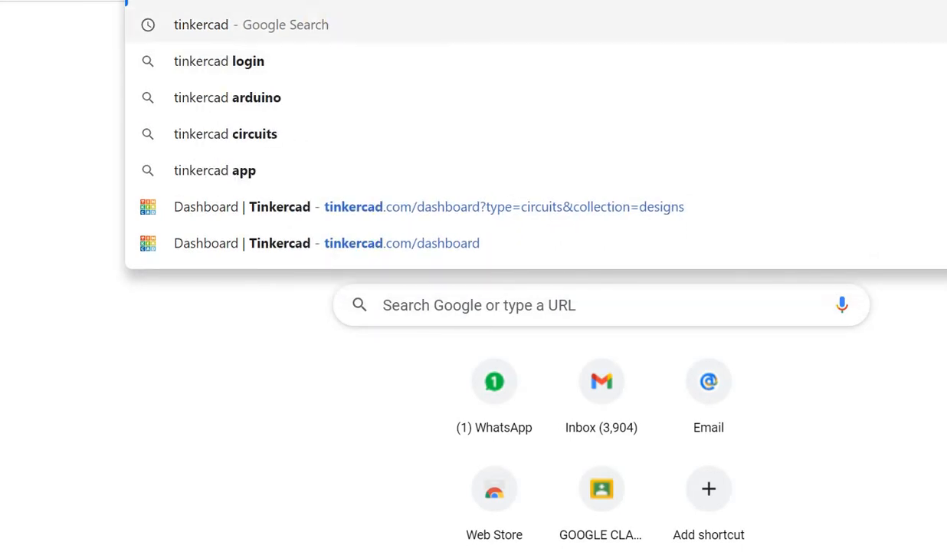
key("Return")
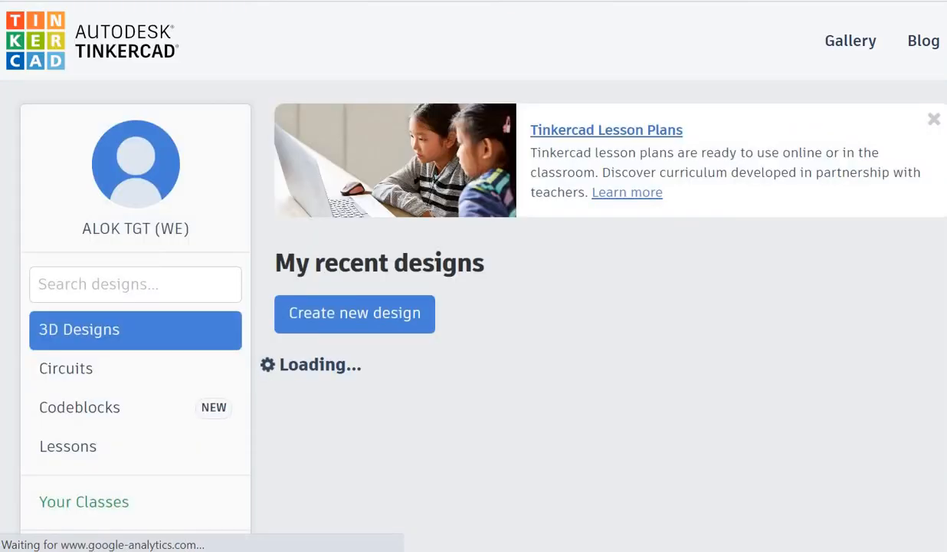
key("ctrl+2")
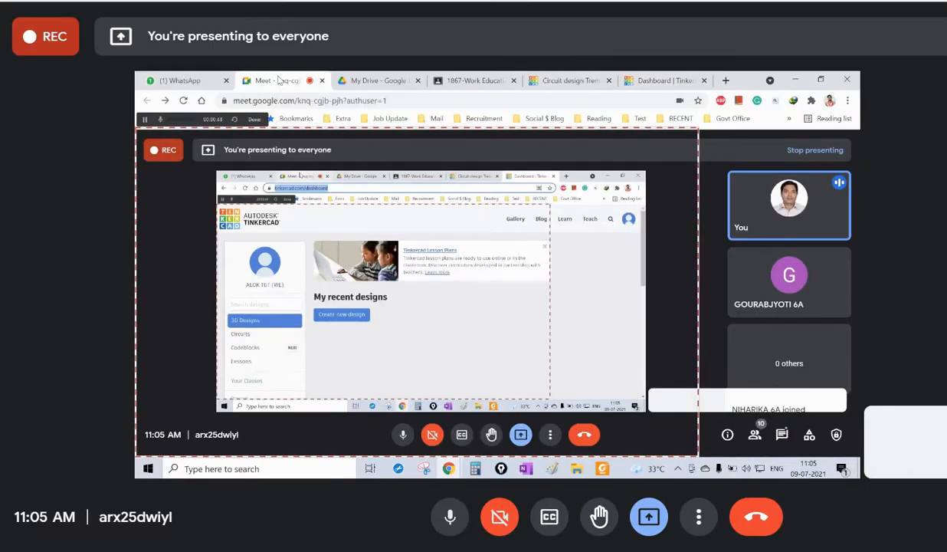
key("ctrl+alt+c")
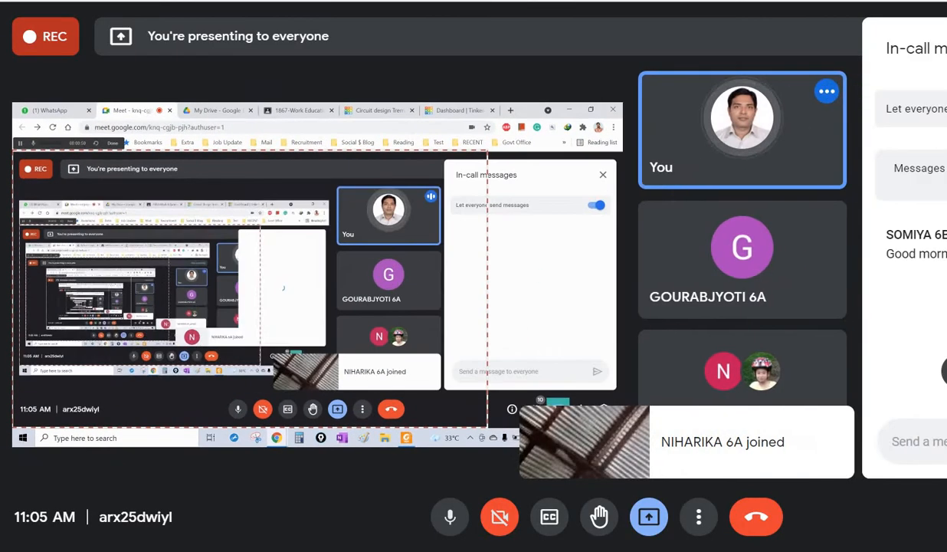
type("https://www.tinkercad.com/dashboard")
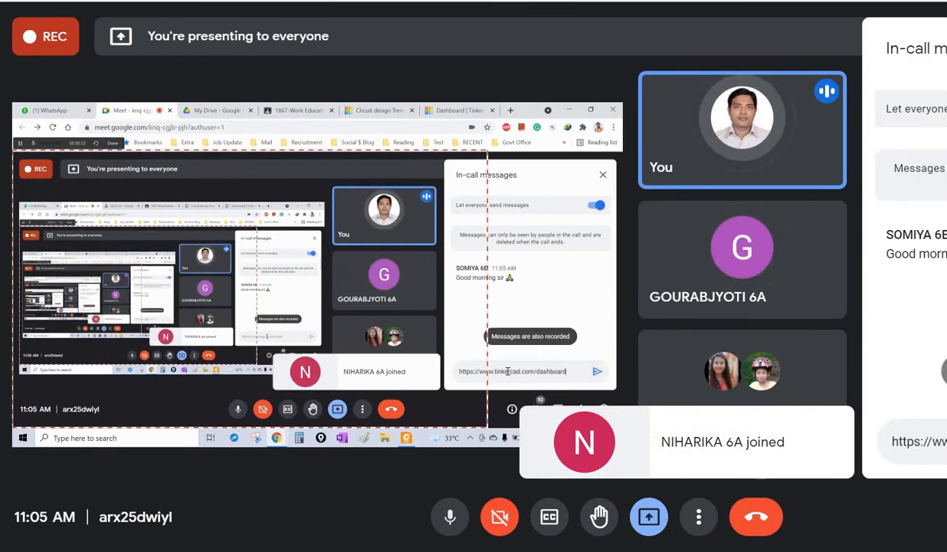
key("Return")
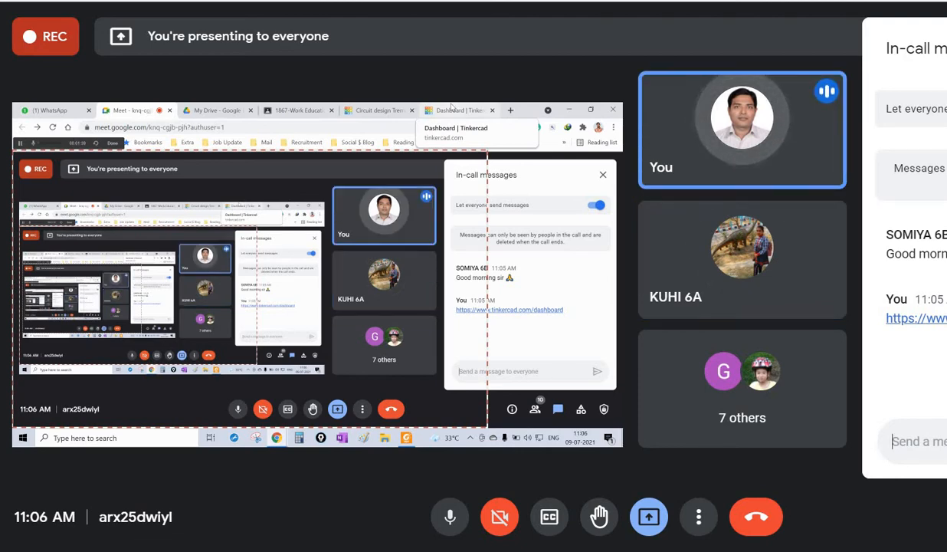
- Return to the Tinkercad dashboard, create a new circuit in the Circuits section and dismiss the starters hint
left_click(452, 107)
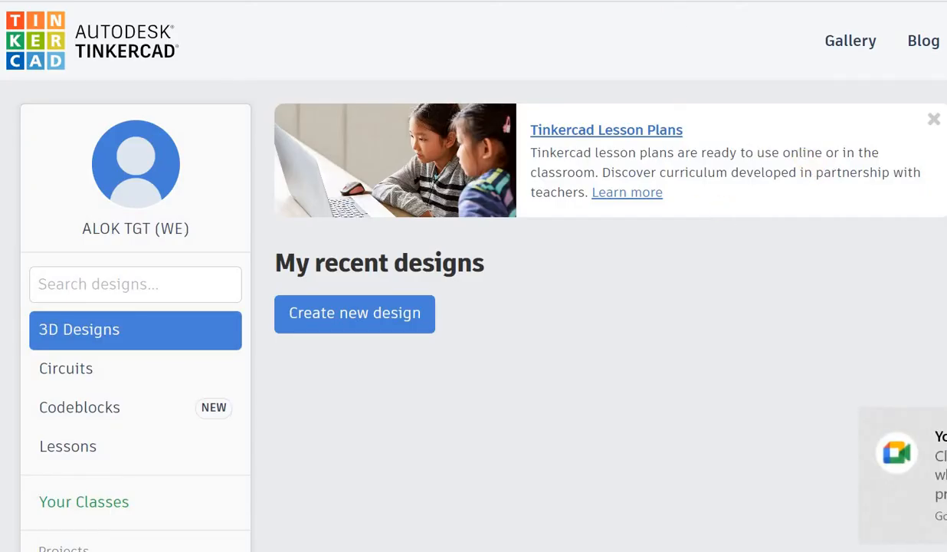
key("ctrl+Tab")
key("ctrl+shift+Tab")
key("ctrl+Tab")
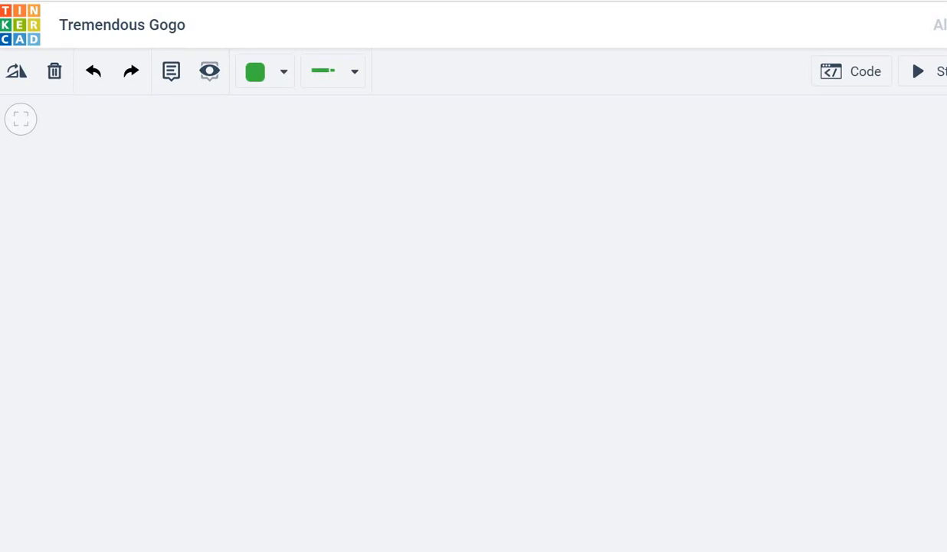
key("ctrl+shift+Tab")
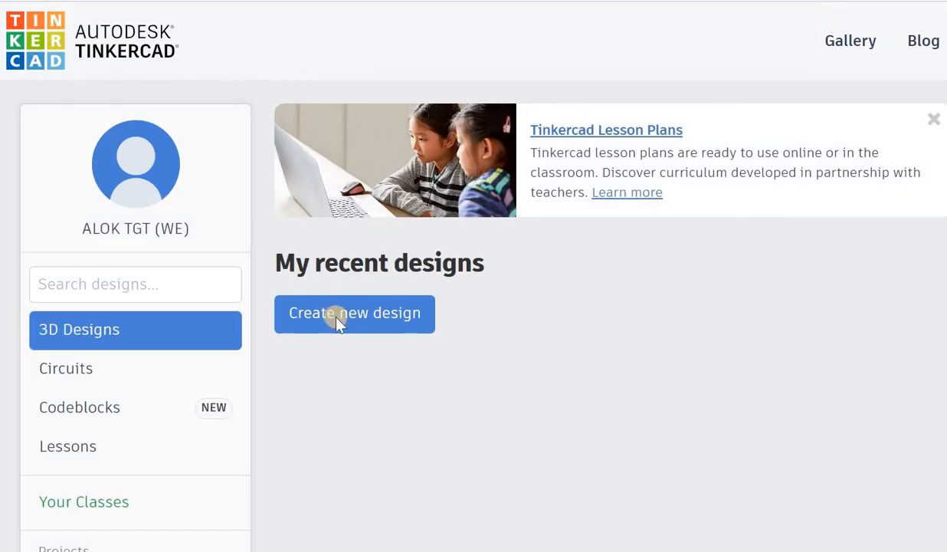
left_click(126, 372)
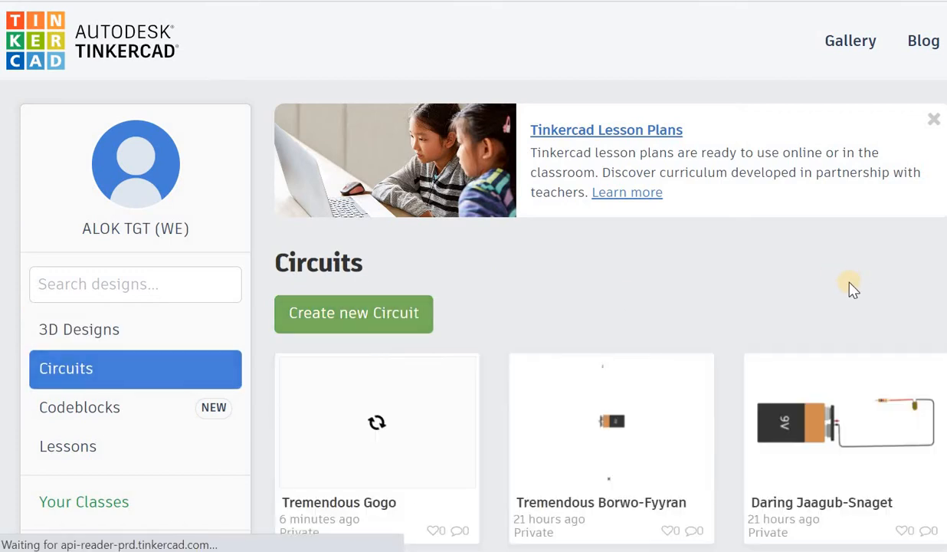
left_click(414, 312)
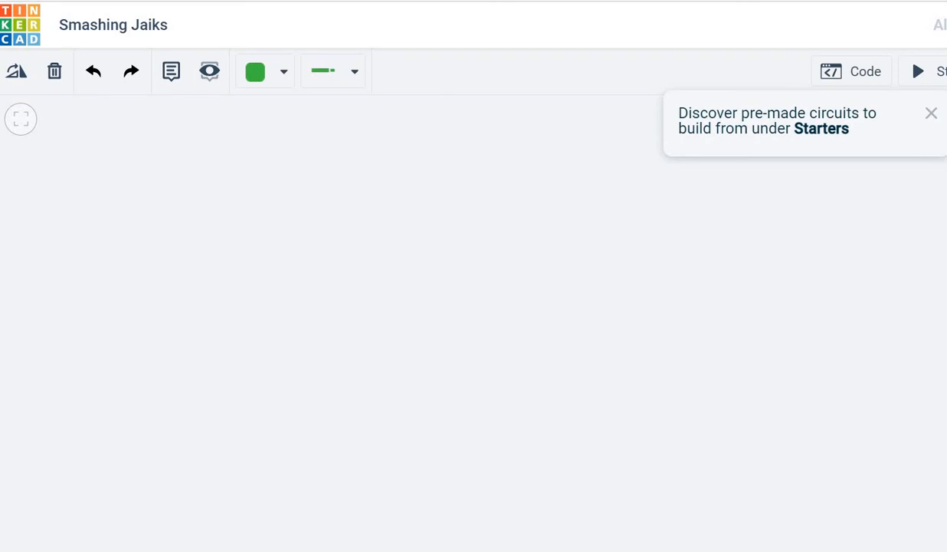
left_click(930, 115)
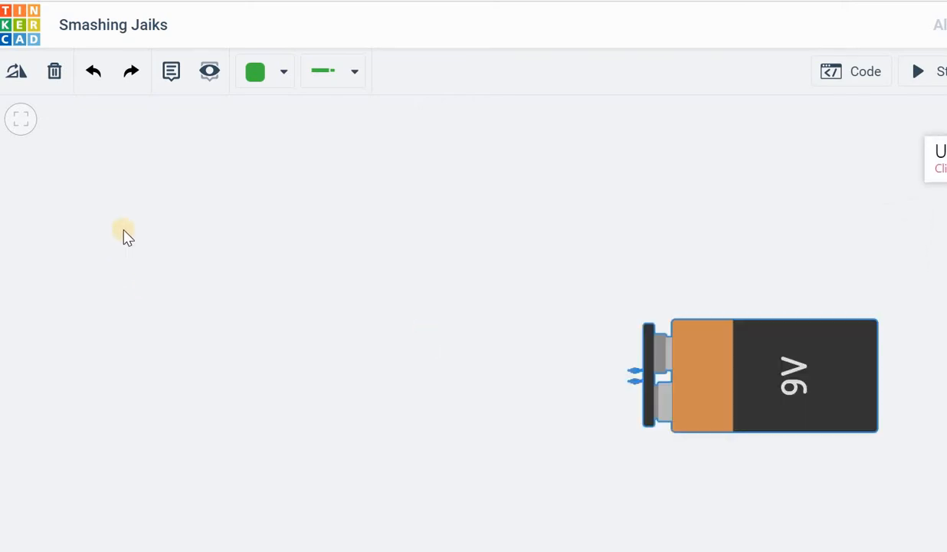
- Place a 9V battery near the upper-left corner of the workplane, rotated 180° so its terminals face right
left_click(91, 200)
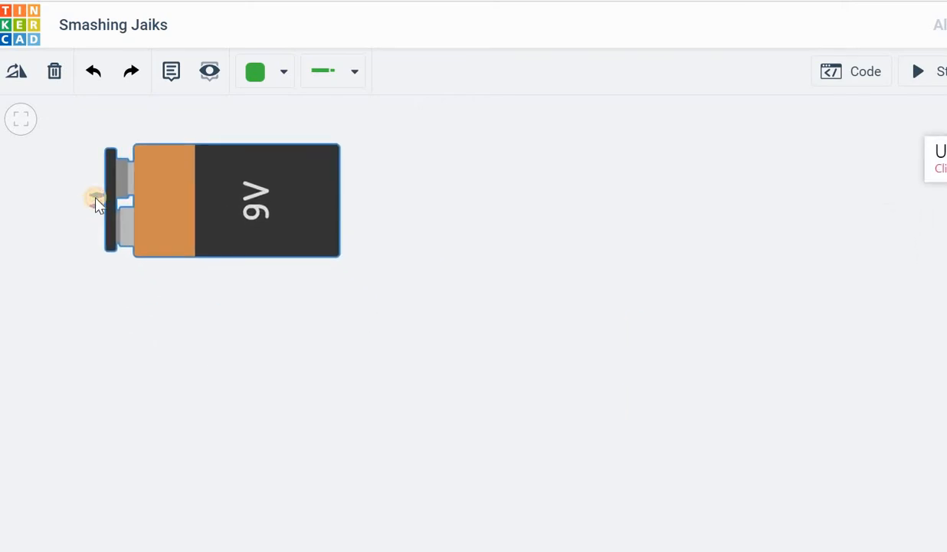
left_click(17, 74)
left_click(17, 75)
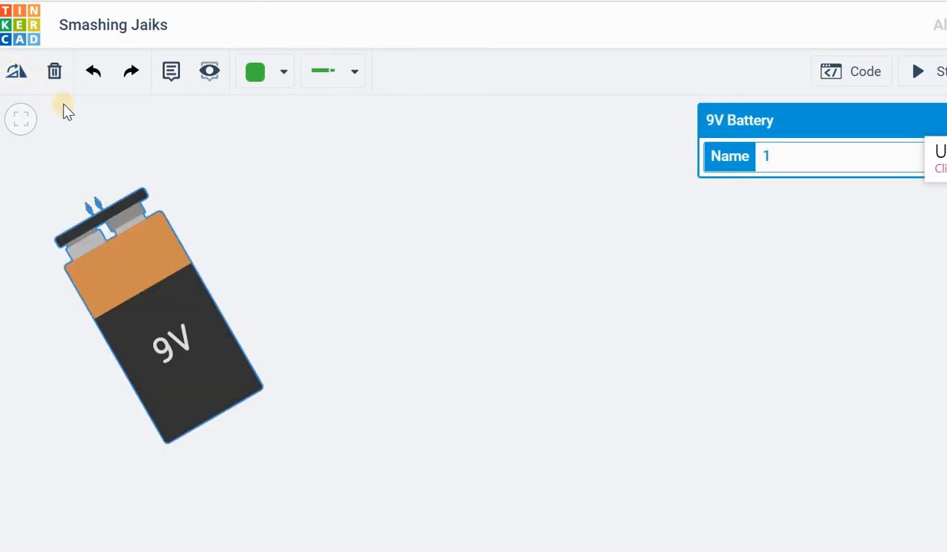
left_click(17, 74)
left_click(17, 75)
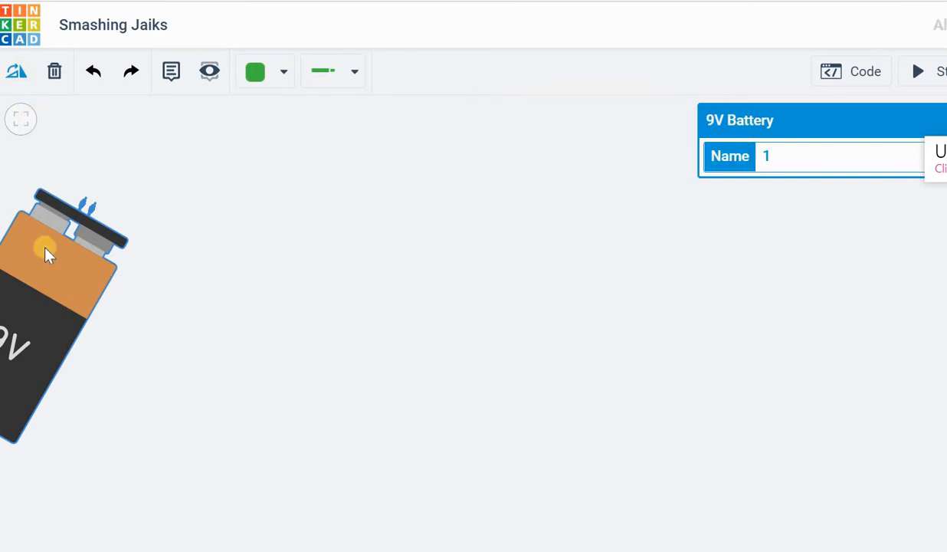
left_click(17, 73)
left_click(16, 73)
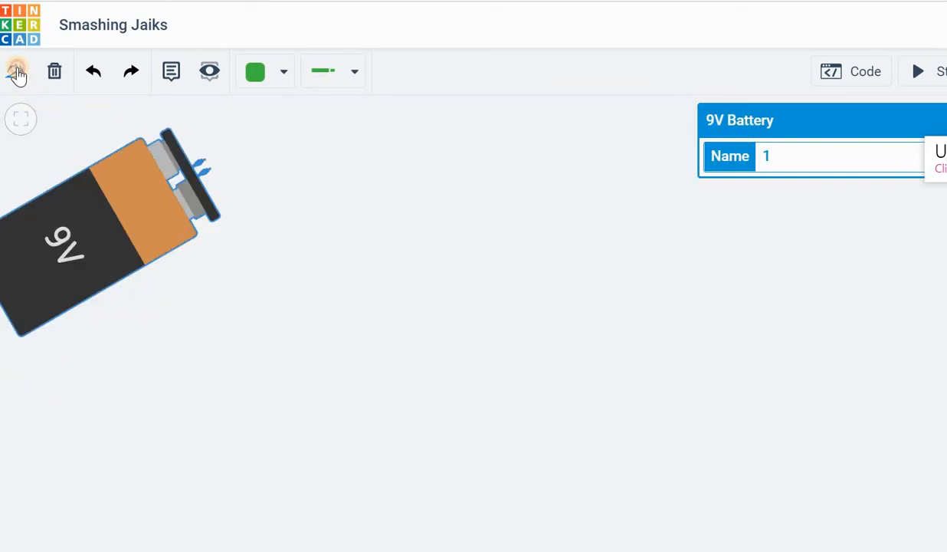
left_click(17, 73)
double_click(105, 178)
left_click_drag(105, 178, 216, 251)
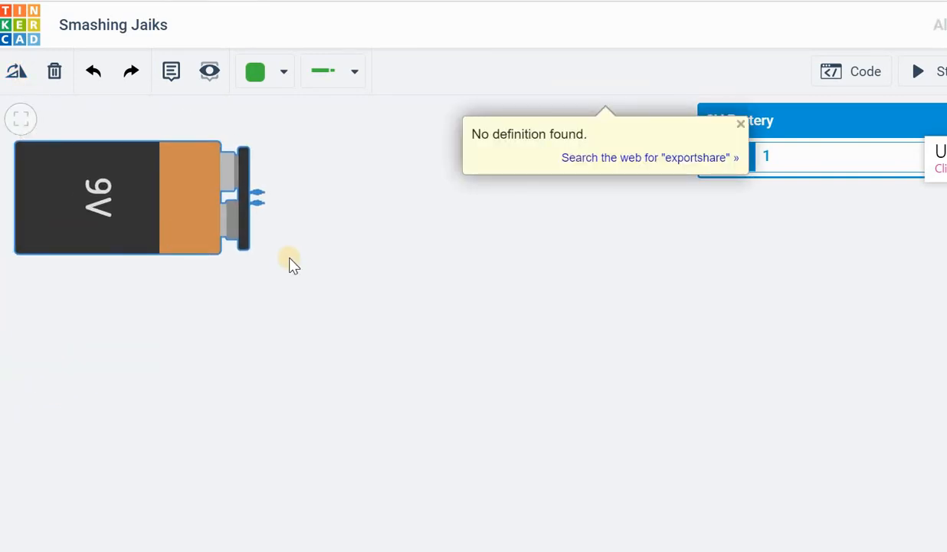
left_click(291, 262)
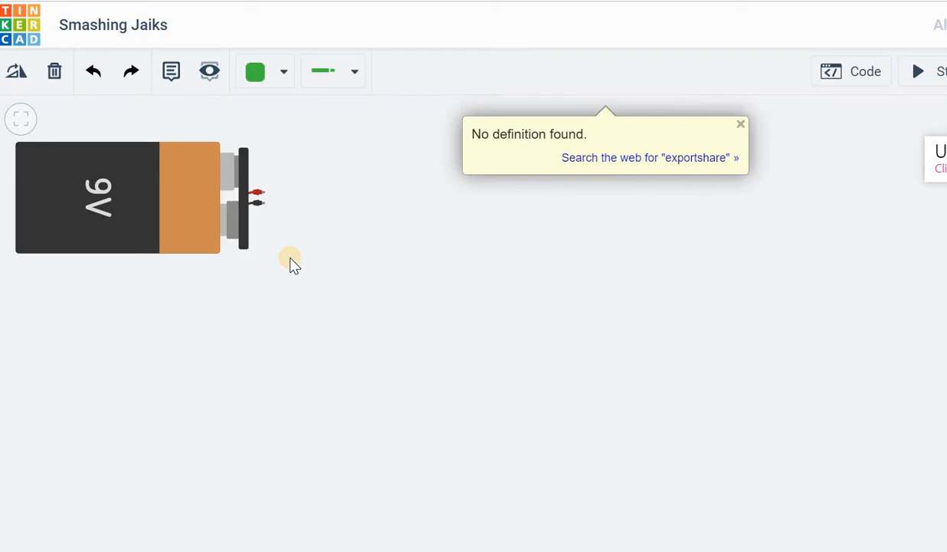
left_click(895, 203)
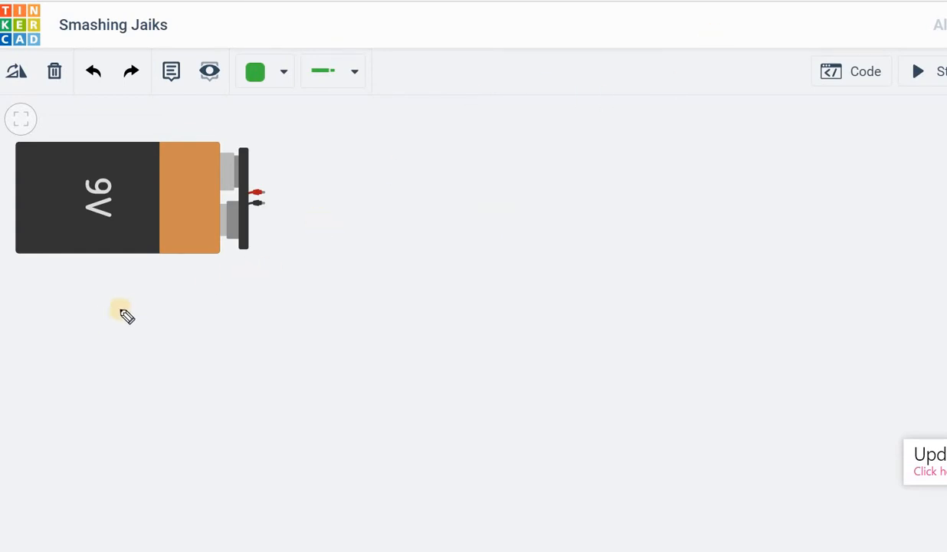
- Handwrite "Battery 9V" below the battery with the annotation pen and circle the battery's 9V marking
mouse_move(78, 285)
left_mouse_down()
mouse_move(81, 320)
mouse_move(212, 275)
mouse_move(195, 328)
left_mouse_up()
left_click_drag(123, 150, 106, 167)
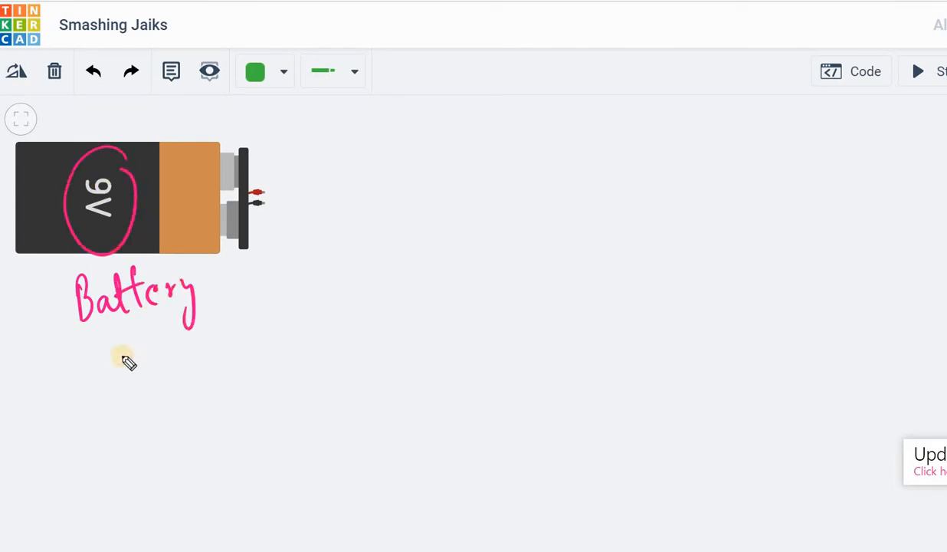
mouse_move(120, 343)
left_mouse_down()
mouse_move(139, 345)
mouse_move(134, 381)
left_mouse_up()
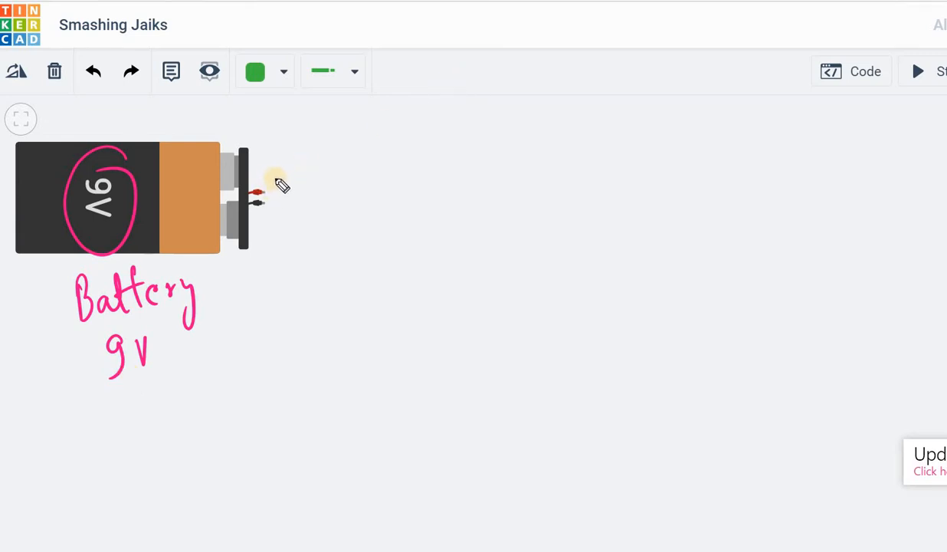
- Annotate the battery's leads with arrows, labelling the red one "Red +ve" and the black one "Black -ve"
mouse_move(263, 181)
left_mouse_down()
mouse_move(289, 160)
mouse_move(338, 165)
mouse_move(393, 150)
left_mouse_up()
left_click_drag(397, 146, 408, 139)
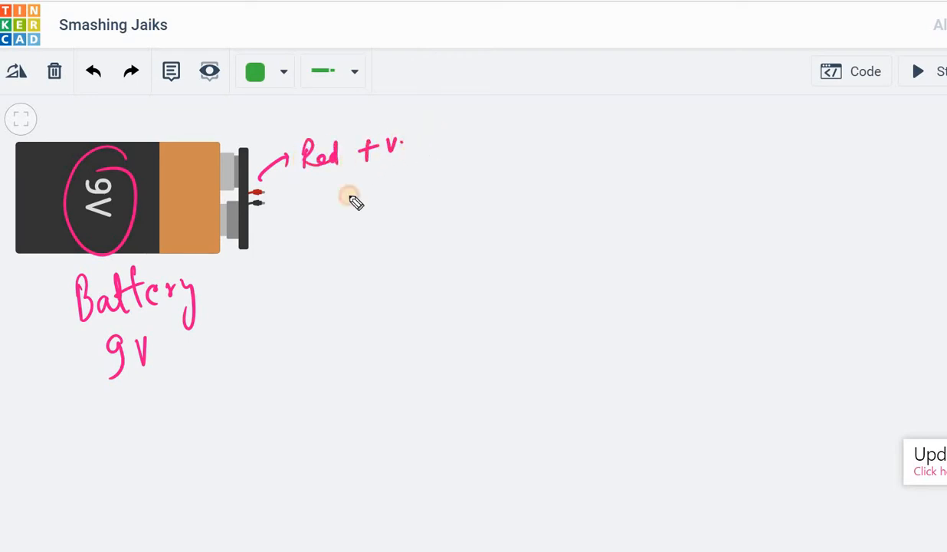
mouse_move(259, 214)
left_mouse_down()
mouse_move(338, 232)
mouse_move(315, 240)
mouse_move(342, 239)
left_mouse_up()
mouse_move(353, 225)
left_mouse_down()
mouse_move(349, 238)
mouse_move(358, 239)
left_mouse_up()
left_click_drag(368, 220, 366, 237)
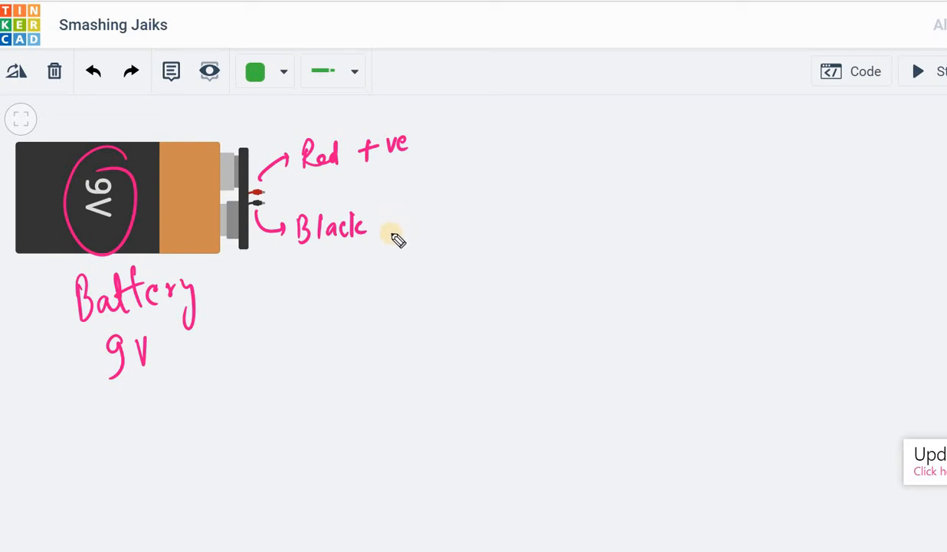
mouse_move(381, 223)
left_mouse_down()
mouse_move(416, 213)
mouse_move(435, 222)
left_mouse_up()
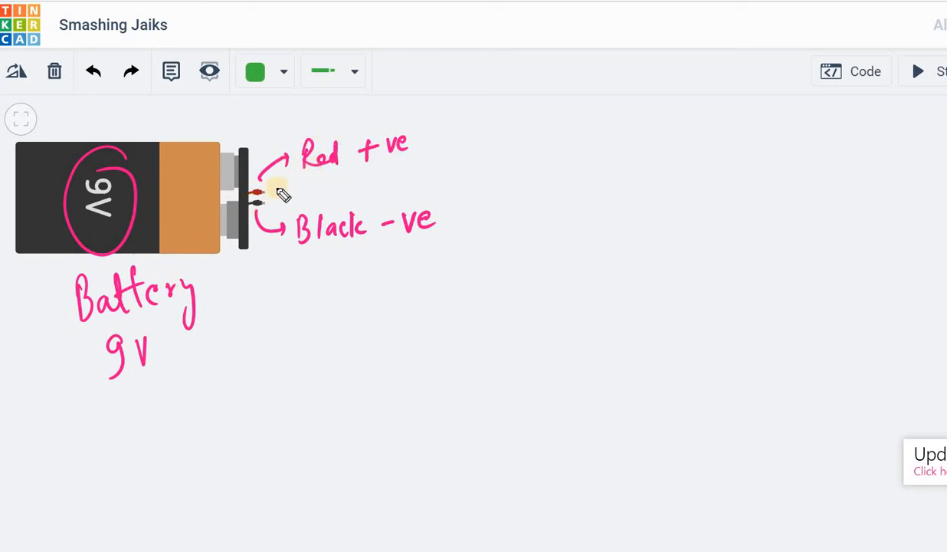
- Emphasize the red lead and the two polarity labels with pen marks and circles, and clear all annotations
left_click_drag(269, 190, 298, 183)
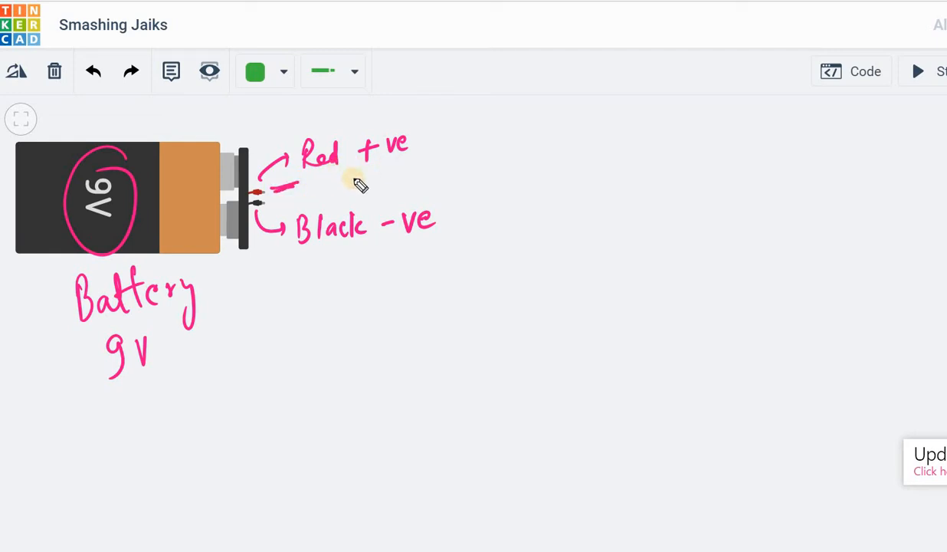
mouse_move(422, 145)
left_mouse_down()
mouse_move(402, 120)
mouse_move(417, 161)
mouse_move(435, 134)
left_mouse_up()
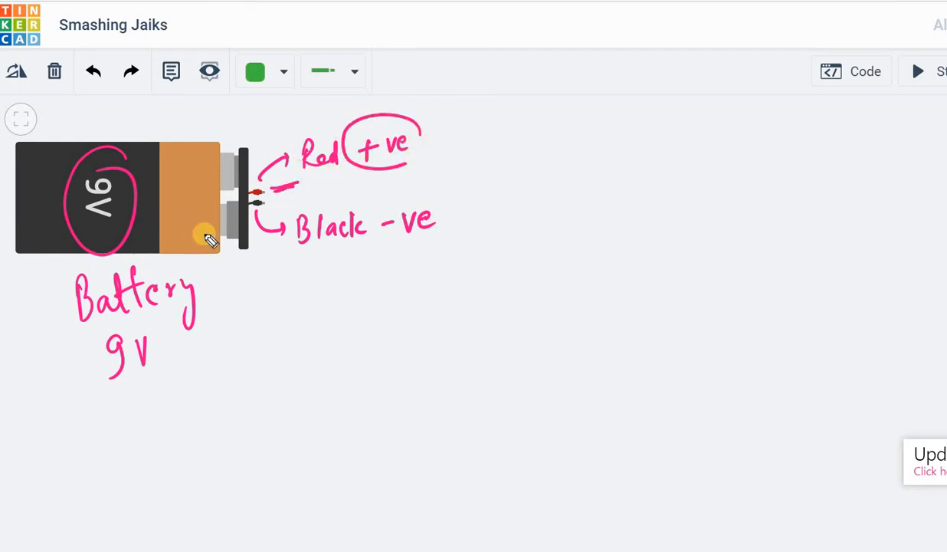
left_click_drag(408, 201, 455, 205)
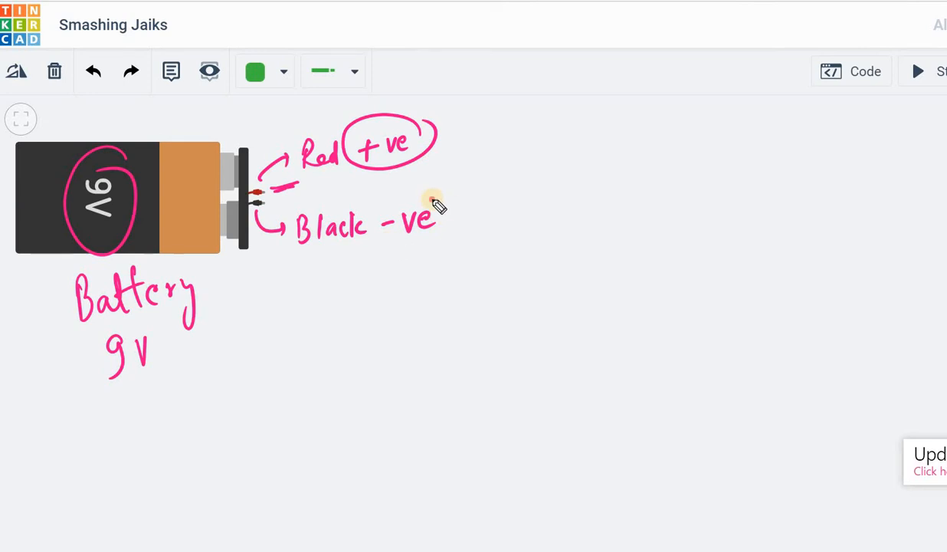
mouse_move(298, 251)
left_mouse_down()
mouse_move(455, 222)
mouse_move(306, 260)
left_mouse_up()
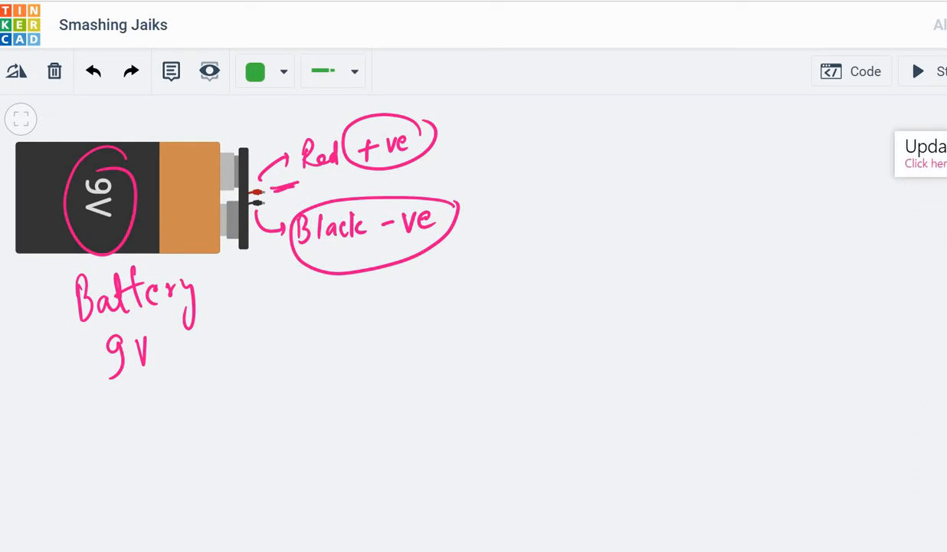
key("ctrl+shift+7")
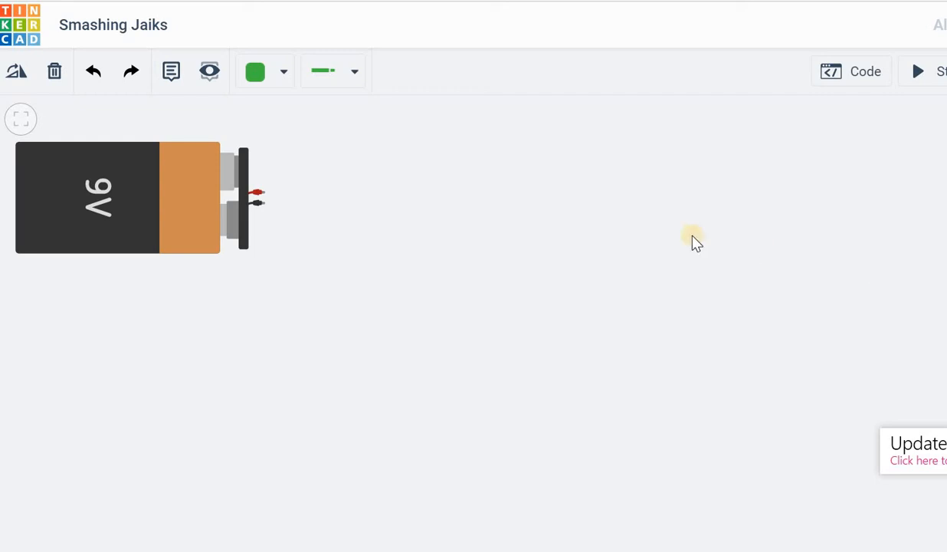
- Place a resistor to the right of the battery, slightly above its leads, and rotate it 90° to lie horizontally
left_click_drag(695, 242, 442, 184)
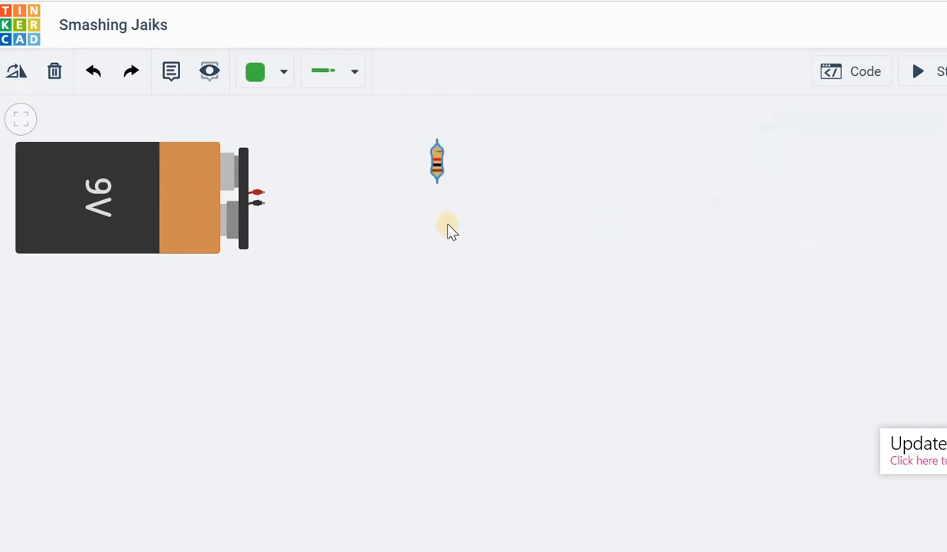
left_click(17, 70)
left_click(17, 69)
left_click(17, 70)
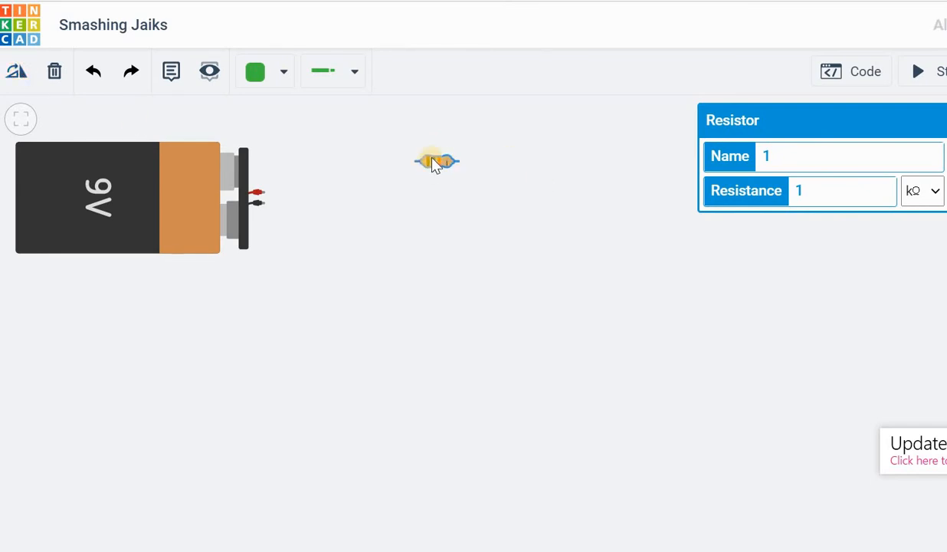
left_click_drag(433, 165, 401, 159)
left_click(496, 236)
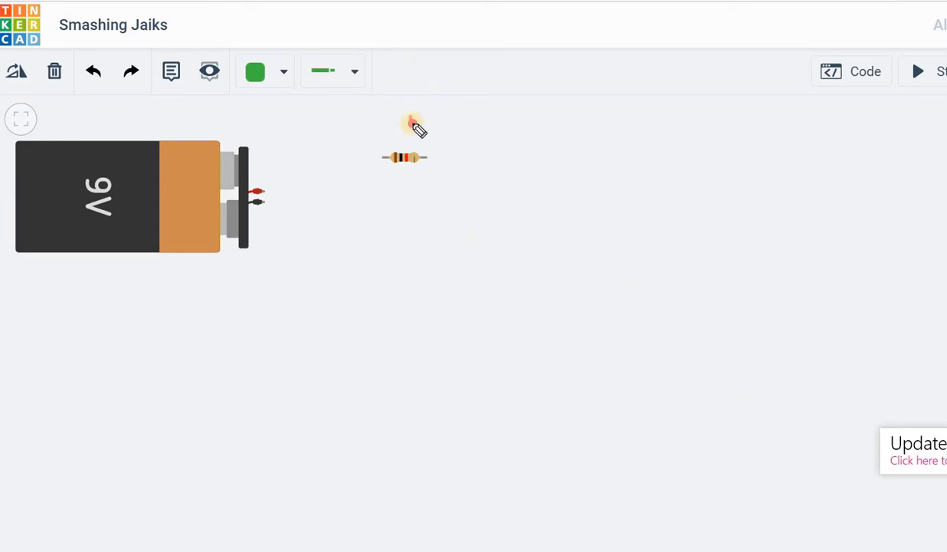
- Handwrite "Resistor 1000 Ohms Ω" above the resistor with the annotation pen, underlining "1000 Ohms"
mouse_move(413, 122)
left_mouse_down()
mouse_move(482, 124)
mouse_move(476, 130)
mouse_move(601, 117)
mouse_move(664, 131)
mouse_move(655, 118)
mouse_move(672, 110)
mouse_move(700, 125)
mouse_move(696, 138)
mouse_move(700, 127)
left_mouse_up()
left_click_drag(555, 144, 725, 141)
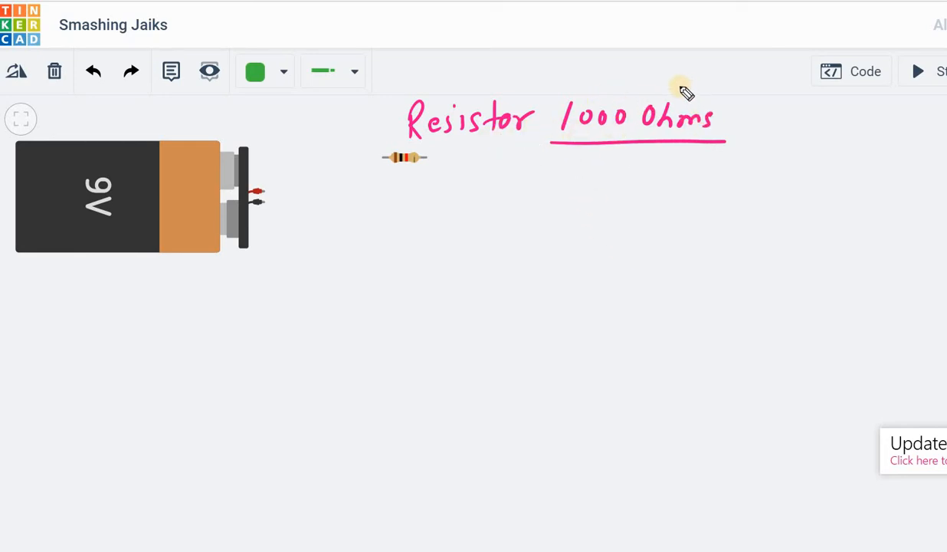
left_click_drag(740, 126, 797, 127)
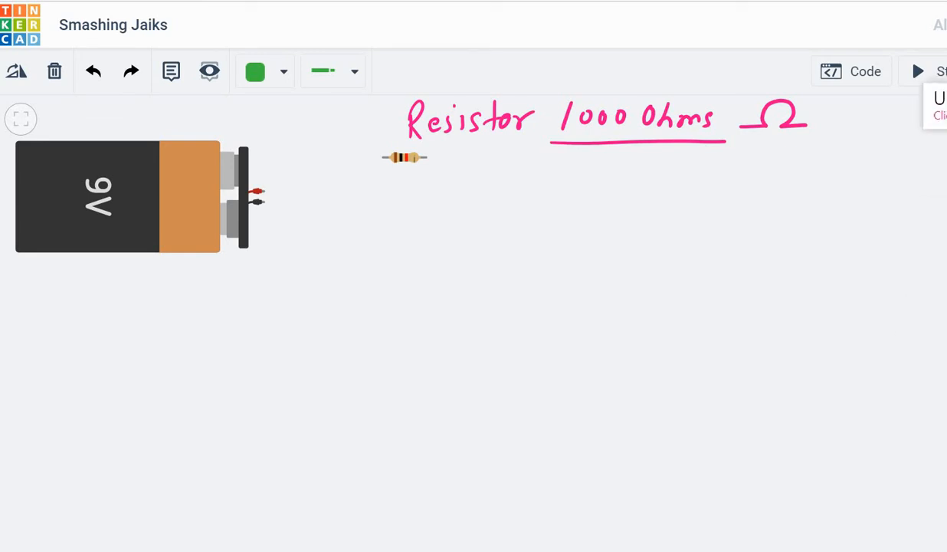
- Clear the resistor annotation and handwrite "Battery" below the battery and "Resistor" above the resistor
key("Escape")
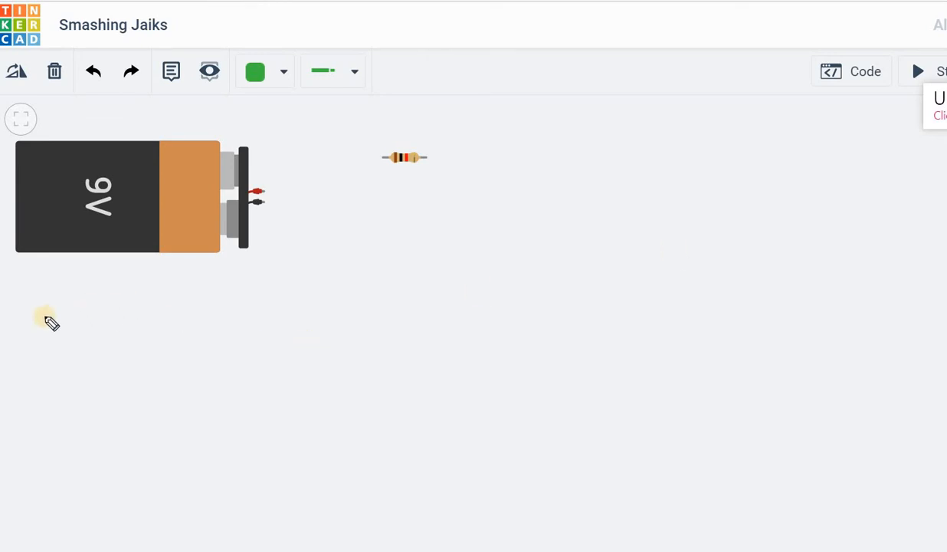
mouse_move(41, 284)
left_mouse_down()
mouse_move(44, 307)
mouse_move(95, 304)
mouse_move(140, 286)
mouse_move(100, 282)
left_mouse_up()
left_click_drag(122, 284, 130, 317)
mouse_move(391, 102)
left_mouse_down()
mouse_move(392, 123)
mouse_move(400, 115)
mouse_move(462, 126)
left_mouse_up()
left_click_drag(452, 115, 481, 114)
left_click_drag(492, 122, 505, 113)
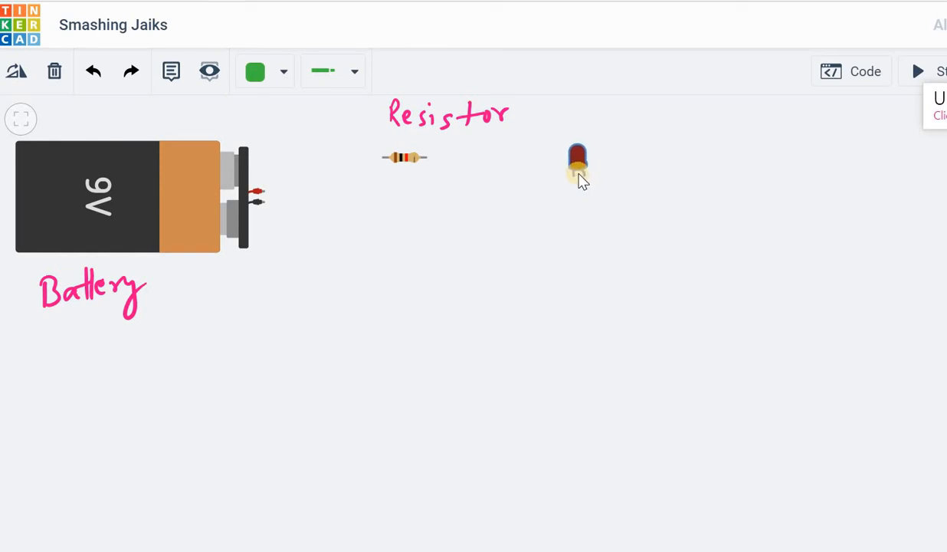
- Place a red LED to the right of the resistor, level with it, and handwrite "L.E.D." above it
left_click(580, 180)
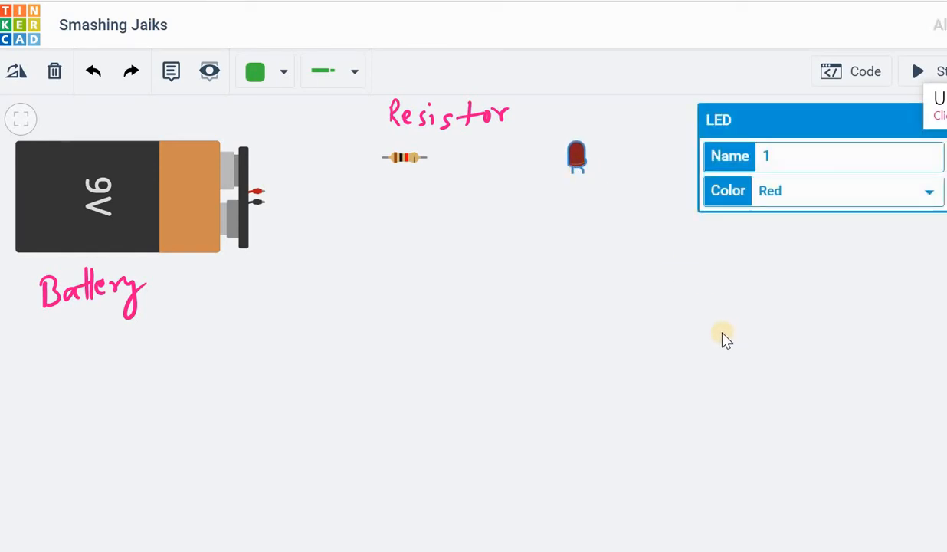
left_click(809, 364)
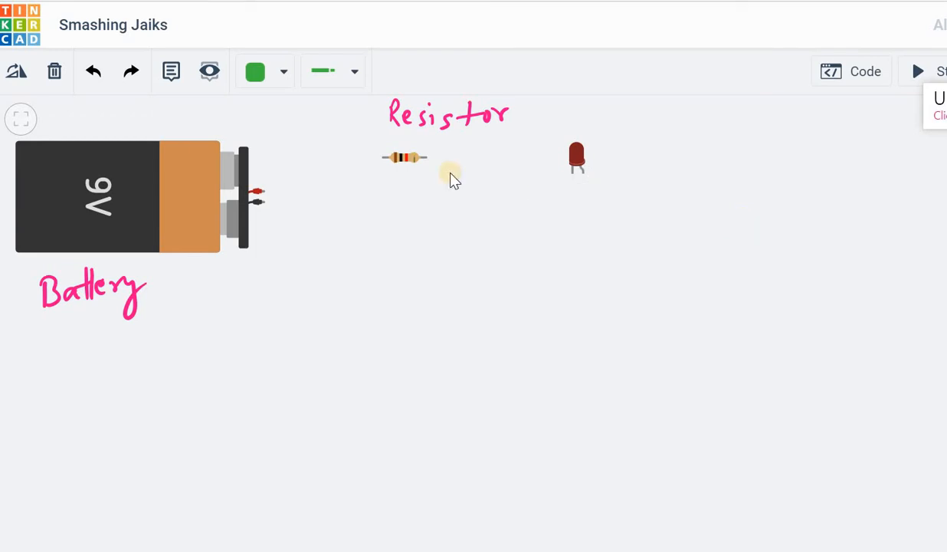
mouse_move(552, 98)
left_mouse_down()
mouse_move(568, 121)
mouse_move(596, 117)
mouse_move(595, 92)
left_mouse_up()
left_click(573, 113)
left_click_drag(584, 107, 615, 120)
left_click(605, 109)
left_click_drag(614, 97, 616, 121)
left_click(648, 118)
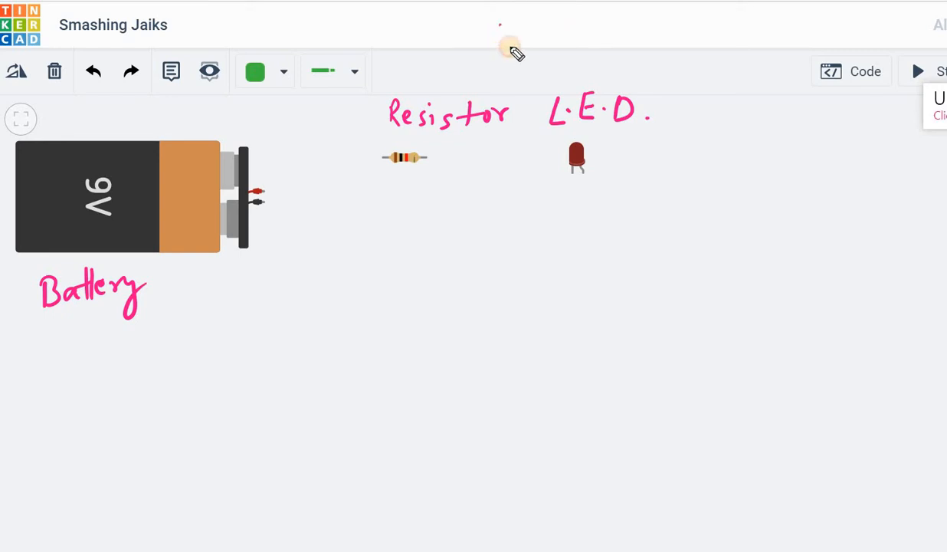
- Handwrite "Light Emitting Diode" above the "L.E.D." label and clear all annotations
left_click_drag(499, 25, 521, 67)
mouse_move(539, 25)
left_mouse_down()
mouse_move(547, 55)
mouse_move(592, 54)
mouse_move(596, 37)
mouse_move(608, 54)
mouse_move(646, 52)
mouse_move(656, 34)
mouse_move(662, 53)
mouse_move(650, 43)
mouse_move(801, 48)
mouse_move(822, 31)
left_mouse_up()
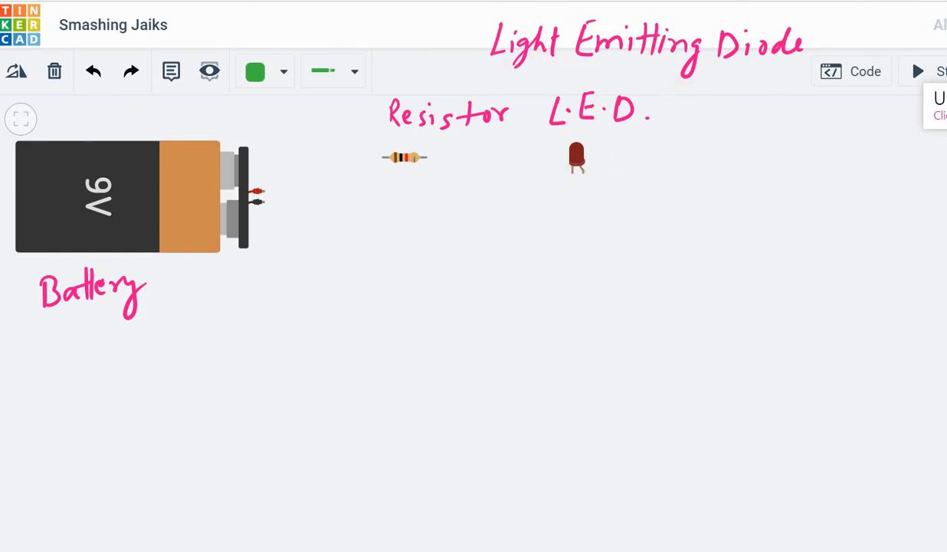
key("ctrl+shift+7")
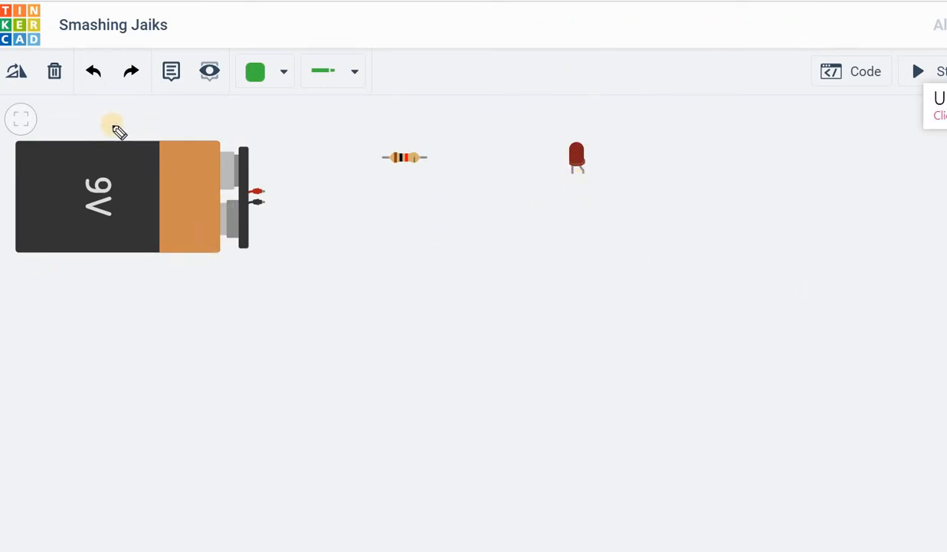
- Number the battery, resistor and LED with circled pen marks 1, 2 and 3, and clear the annotations
mouse_move(120, 121)
left_mouse_down()
mouse_move(127, 142)
mouse_move(121, 103)
left_mouse_up()
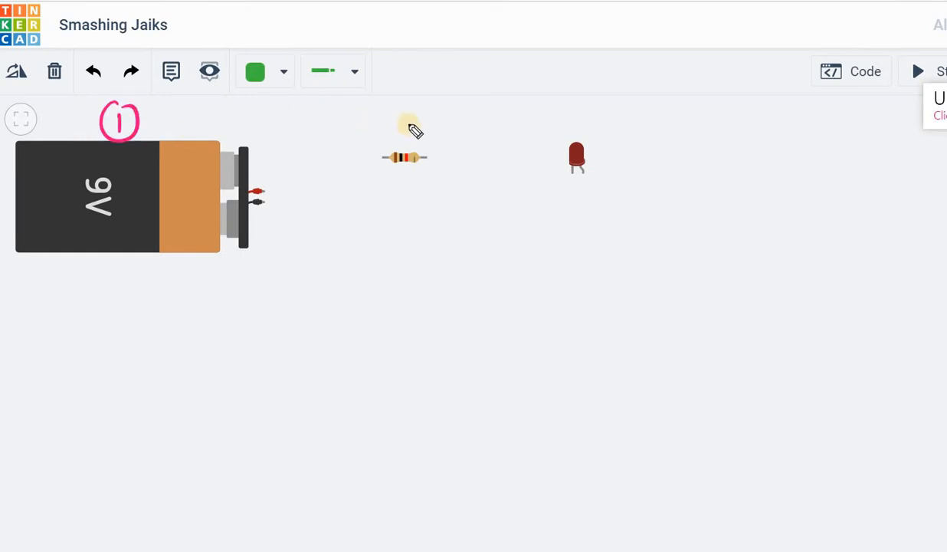
mouse_move(394, 107)
left_mouse_down()
mouse_move(406, 101)
mouse_move(405, 125)
left_mouse_up()
left_click_drag(399, 90, 401, 92)
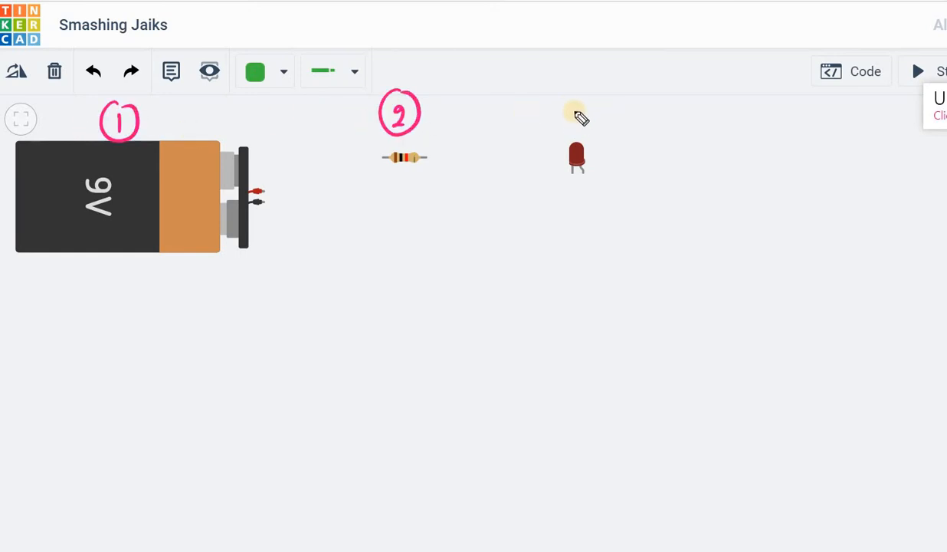
left_click_drag(569, 96, 574, 132)
left_click_drag(571, 74, 582, 76)
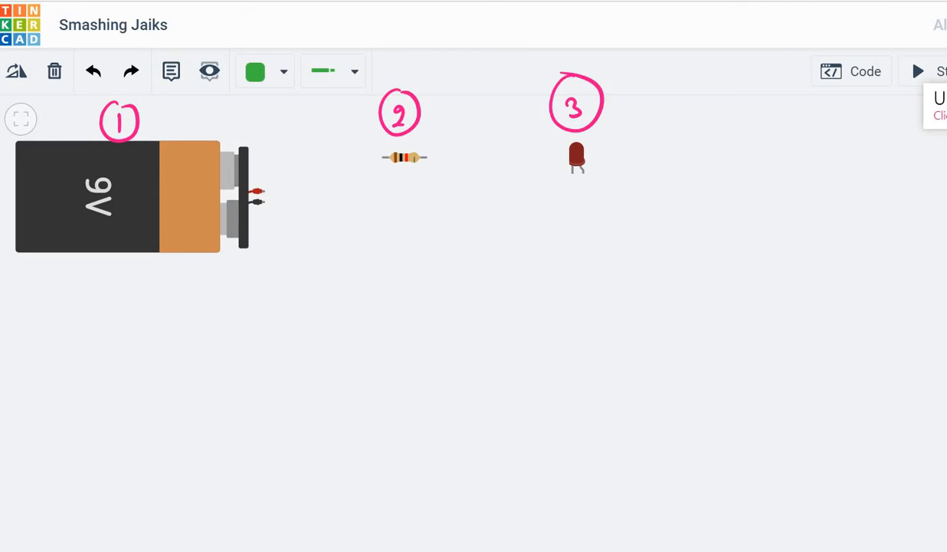
key("ctrl+shift+6")
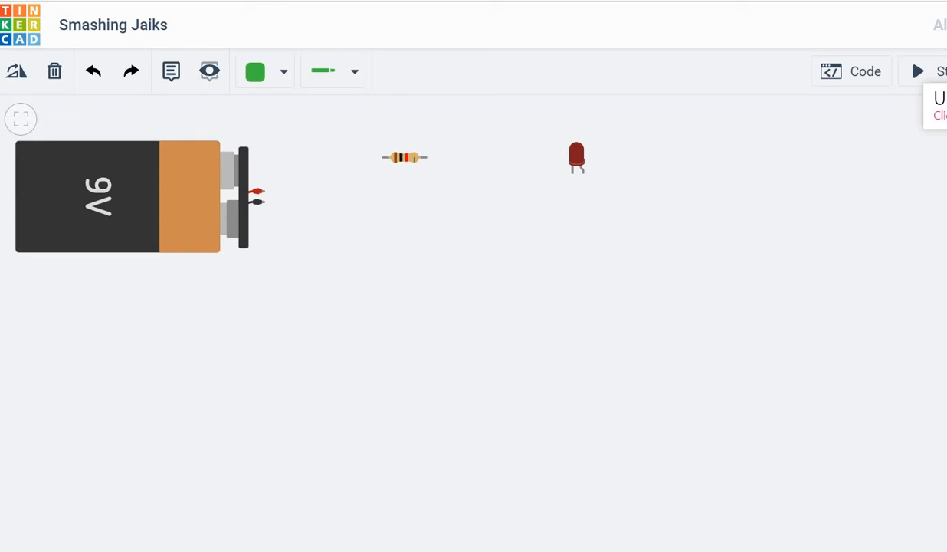
- Select the LED, handwrite "Anode → +ve" and "Cathode → -ve" above it with the annotation pen, and deselect it
left_click(577, 157)
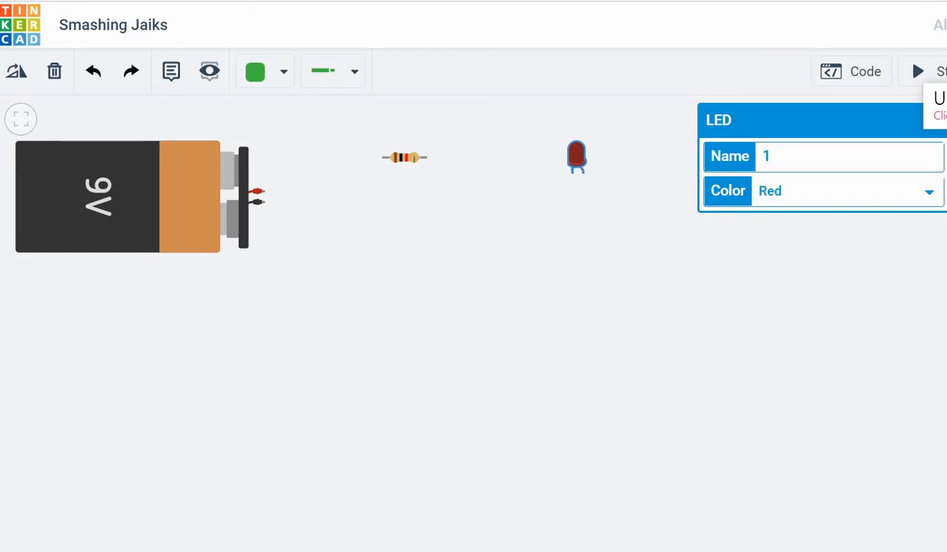
mouse_move(452, 66)
left_mouse_down()
mouse_move(465, 38)
mouse_move(475, 63)
mouse_move(469, 52)
left_mouse_up()
mouse_move(482, 66)
left_mouse_down()
mouse_move(511, 53)
mouse_move(530, 63)
mouse_move(605, 48)
left_mouse_up()
mouse_move(595, 41)
left_mouse_down()
mouse_move(598, 54)
mouse_move(652, 44)
mouse_move(642, 55)
mouse_move(674, 37)
left_mouse_up()
left_click_drag(678, 46, 693, 42)
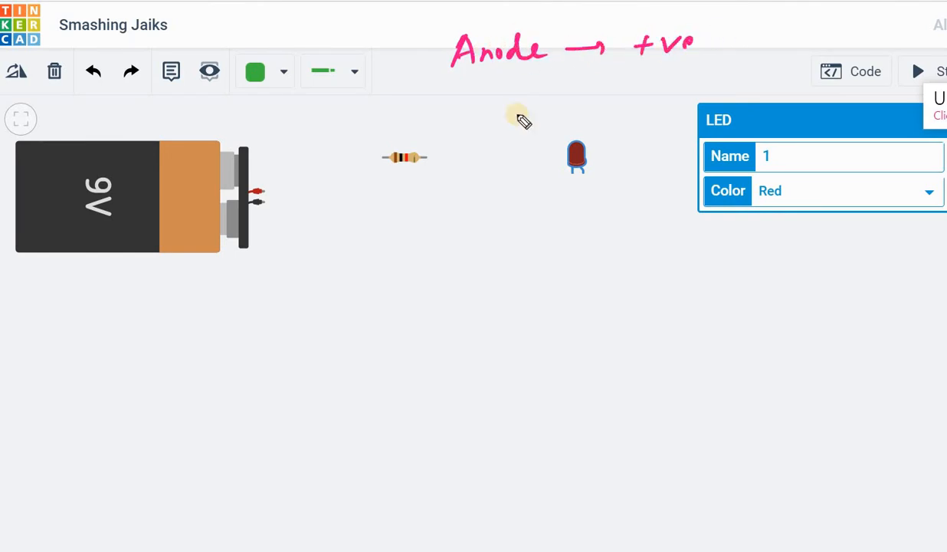
mouse_move(469, 79)
left_mouse_down()
mouse_move(468, 101)
mouse_move(499, 90)
mouse_move(518, 96)
left_mouse_up()
mouse_move(509, 83)
left_mouse_down()
mouse_move(577, 97)
mouse_move(630, 81)
left_mouse_up()
left_click_drag(621, 74, 719, 78)
left_click(702, 76)
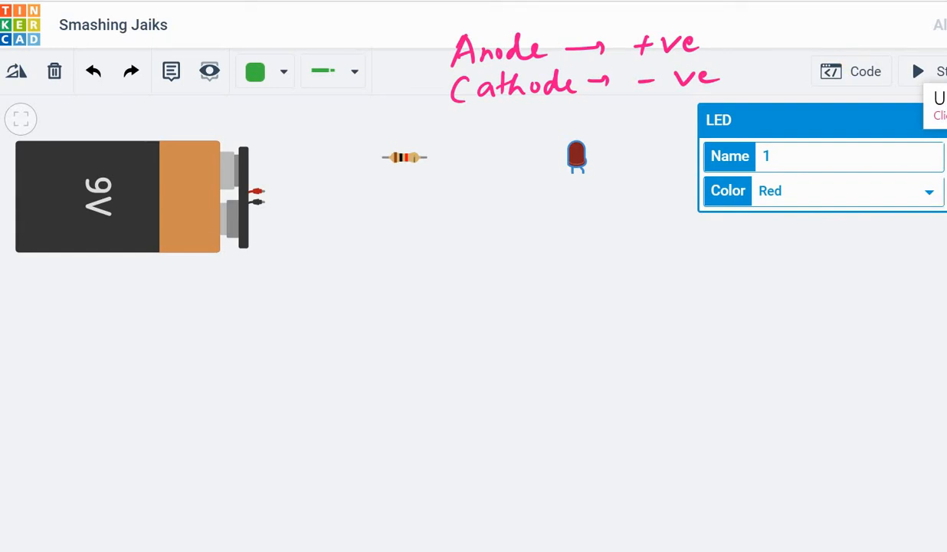
key("Escape")
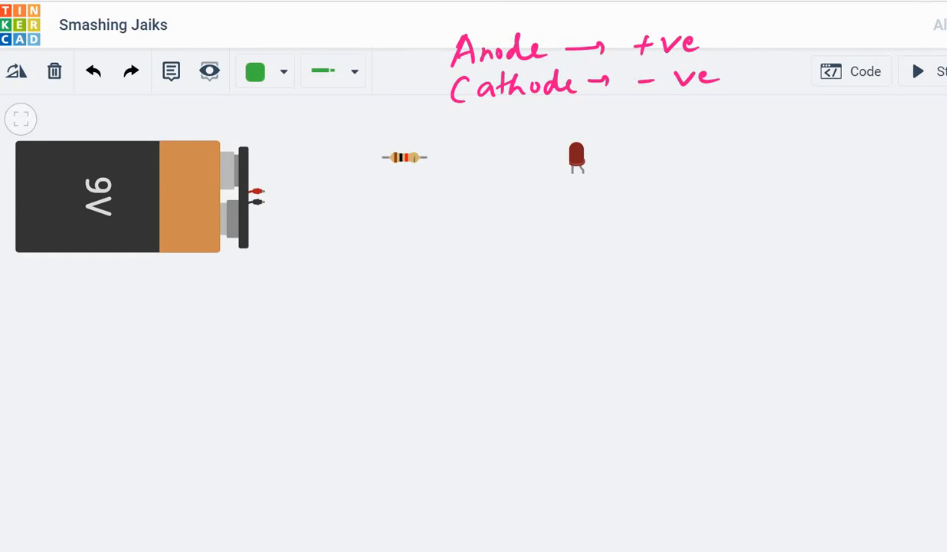
- Circle the resistor with the annotation pen and erase the circle
mouse_move(389, 131)
left_mouse_down()
mouse_move(478, 180)
mouse_move(375, 135)
left_mouse_up()
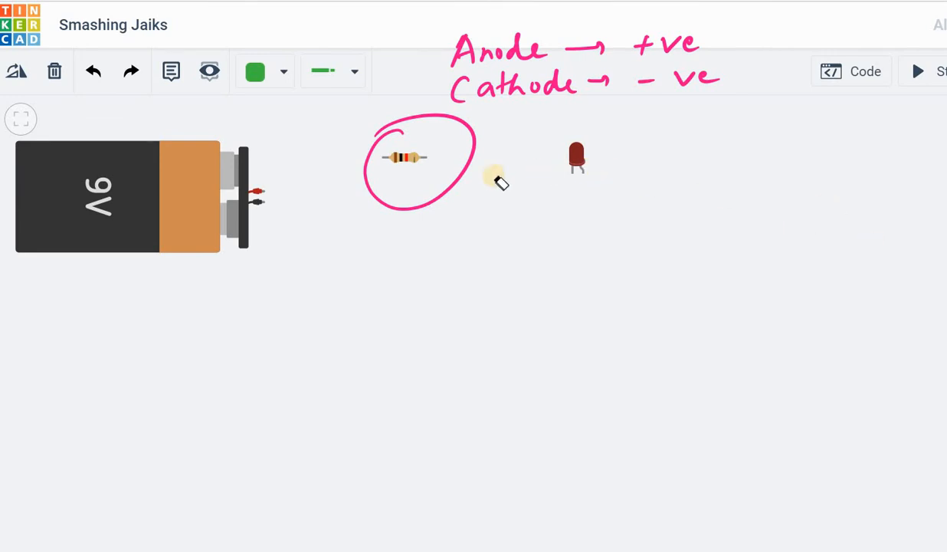
left_click_drag(480, 185, 456, 184)
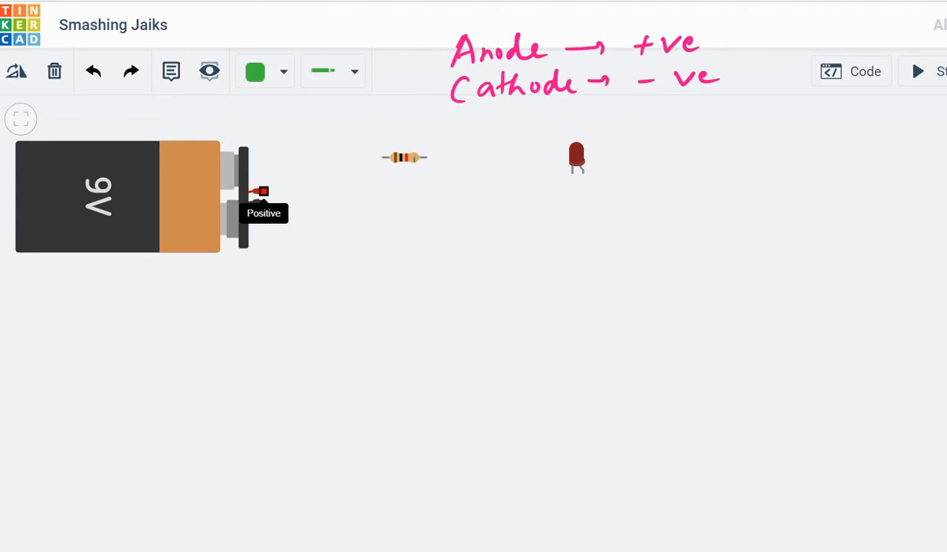
left_click(262, 192)
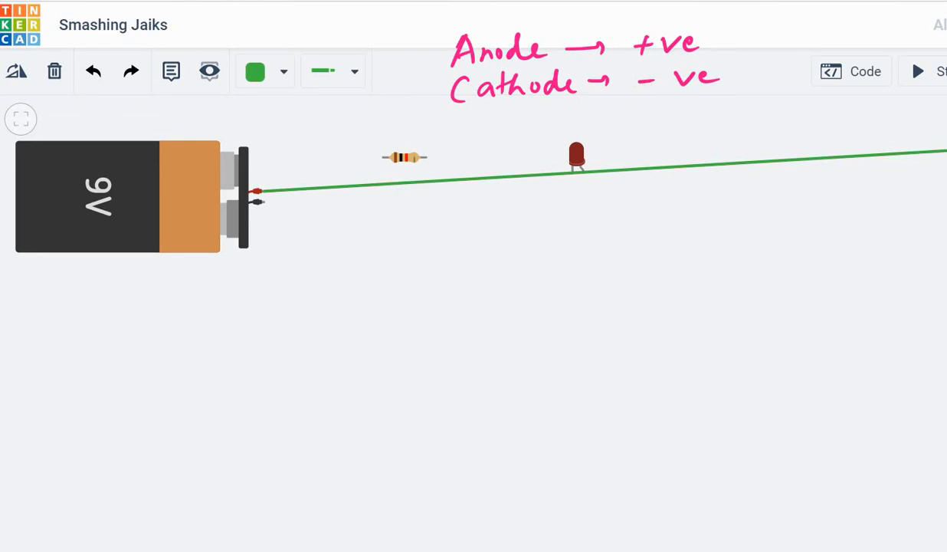
key("Escape")
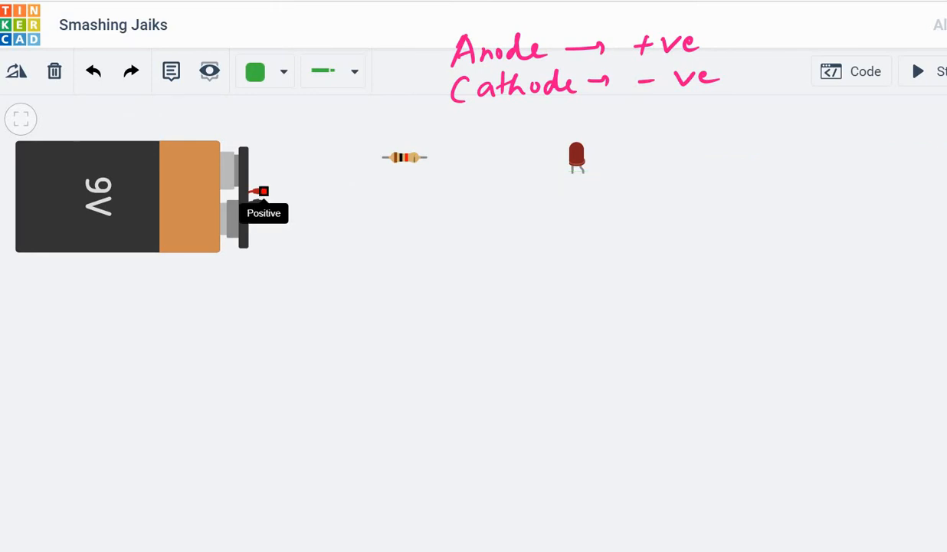
left_click(262, 192)
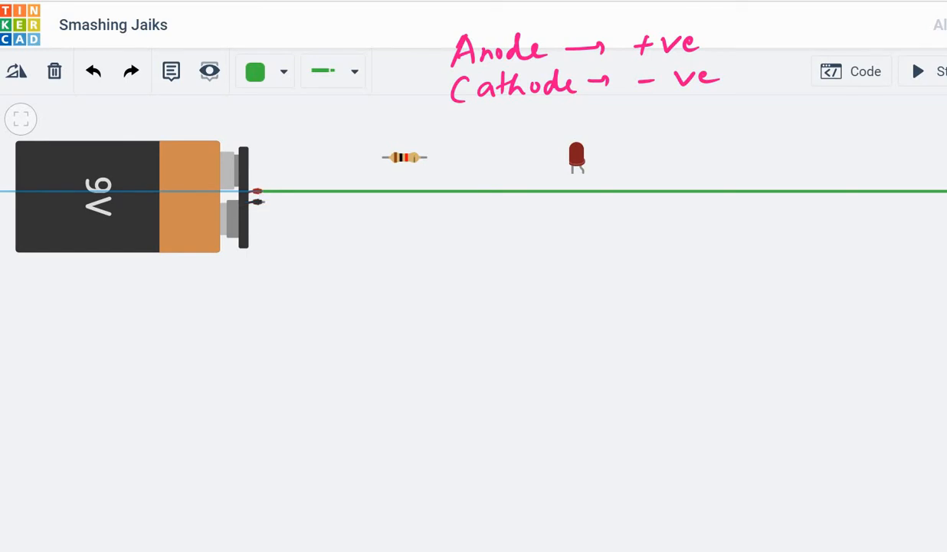
key("Escape")
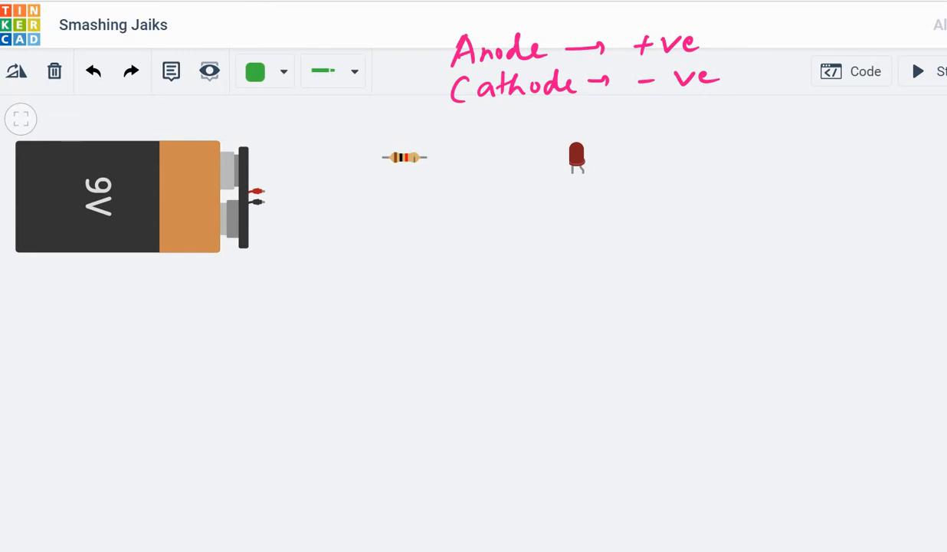
- Wire the battery's positive terminal to the resistor's near lead, with a corner directly above the terminal
left_click(259, 195)
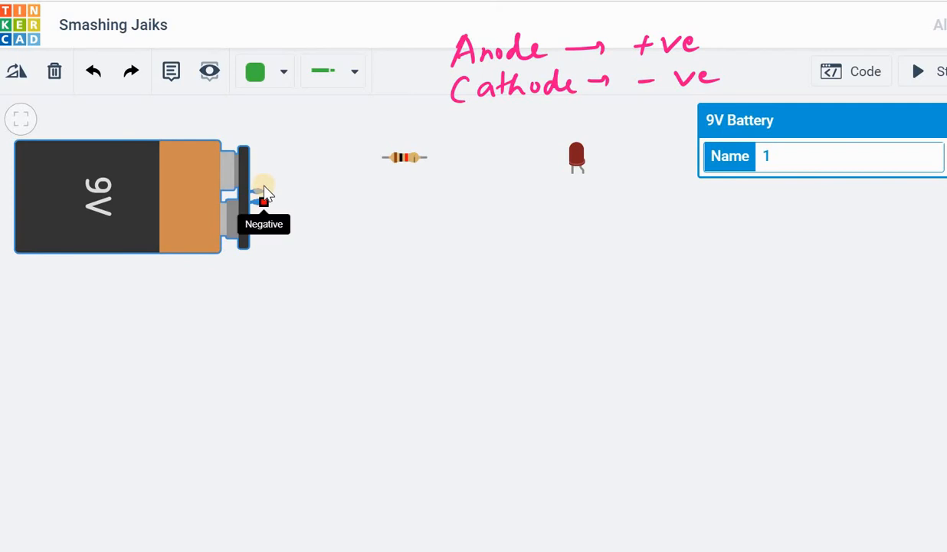
left_click(261, 196)
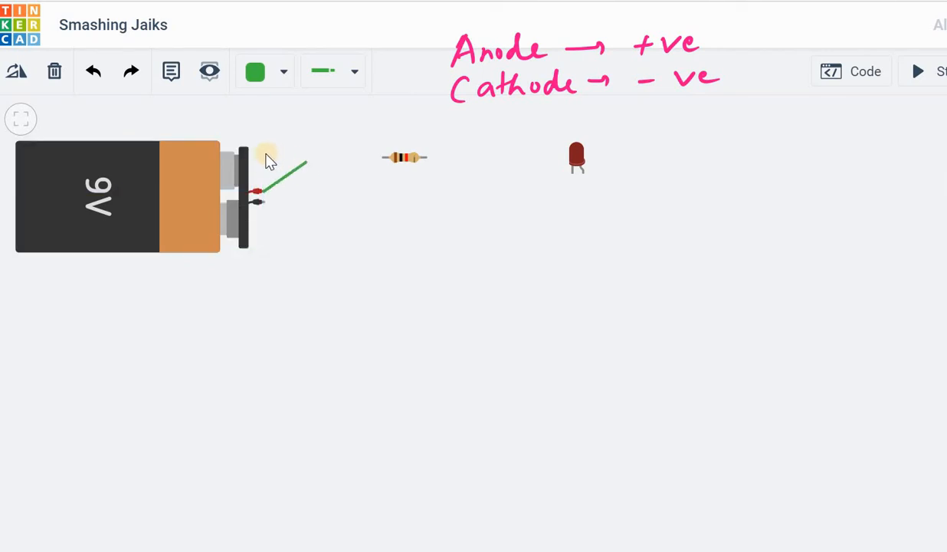
left_click(263, 157)
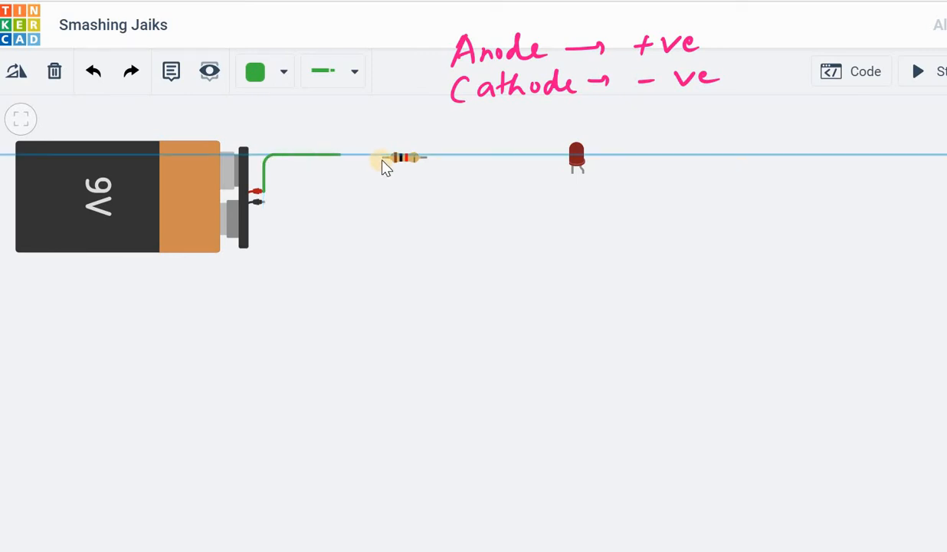
left_click(381, 158)
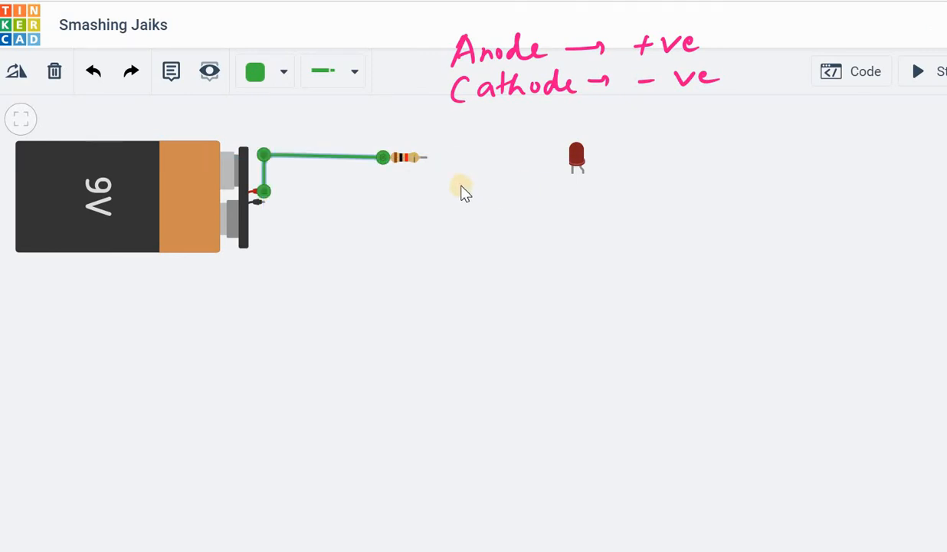
- Wire the resistor's free lead to the LED's bent leg, routing it through a corner above and right of the LED
left_click(429, 160)
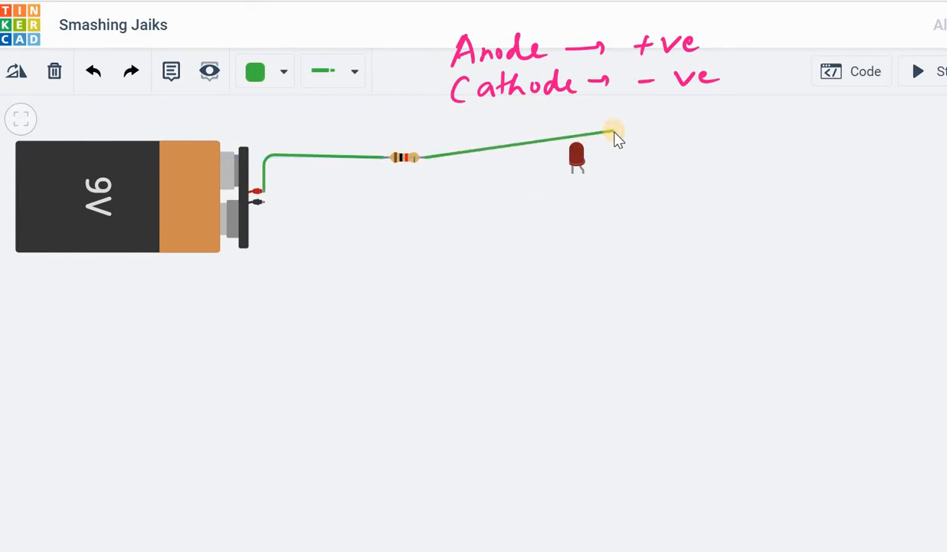
left_click(613, 133)
left_click(584, 171)
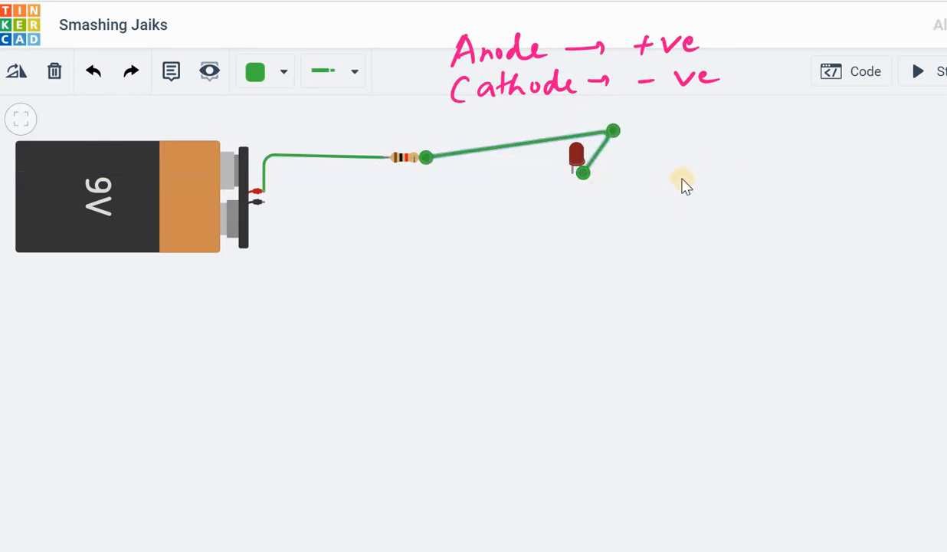
- Change both wires, battery to resistor and resistor to LED, to red
left_click(310, 156)
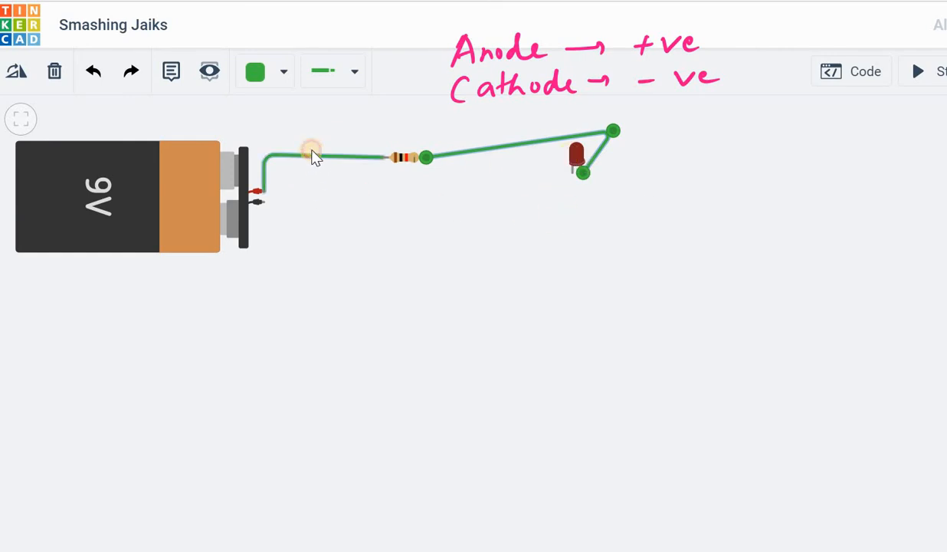
left_click(354, 72)
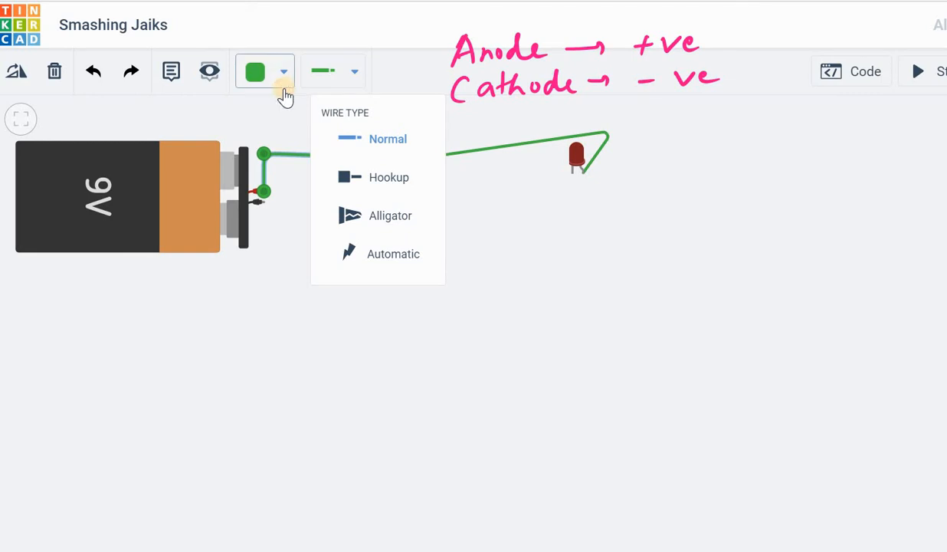
left_click(283, 72)
left_click(305, 175)
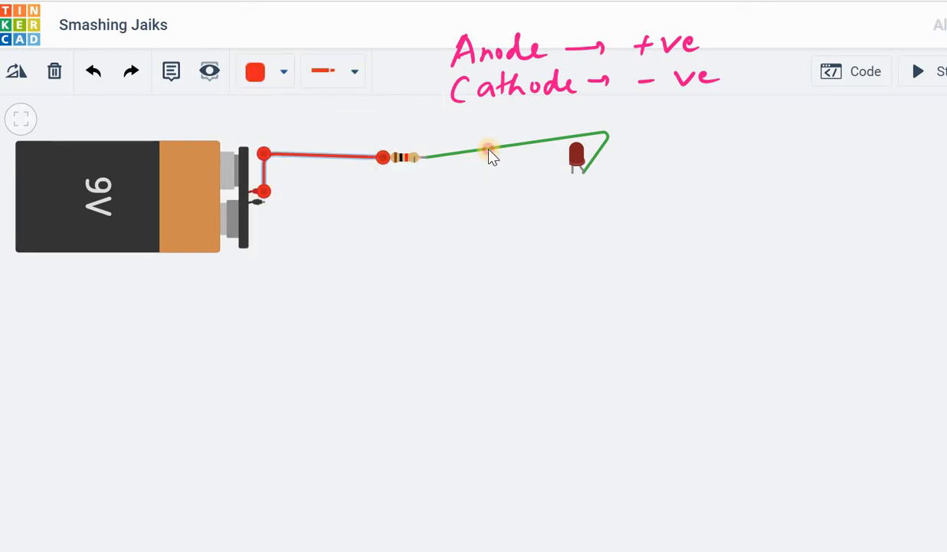
left_click(473, 150)
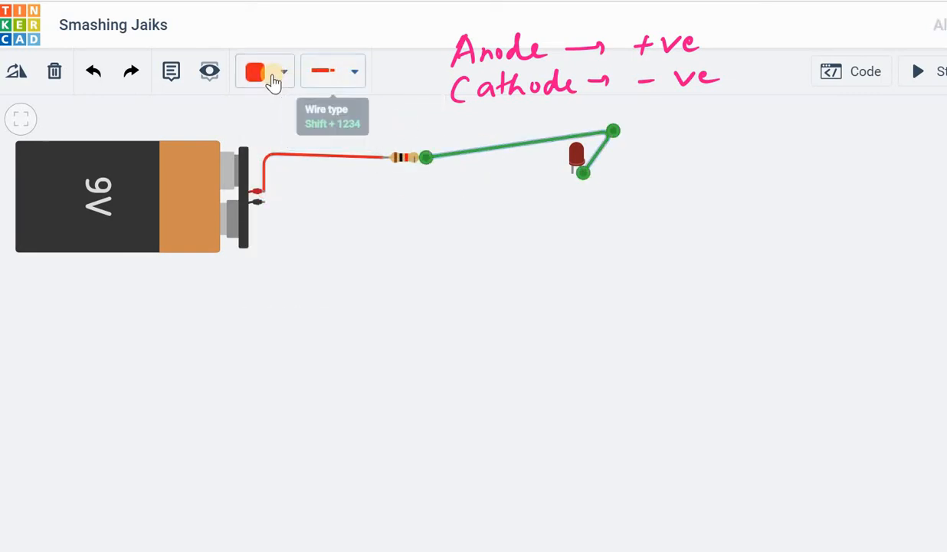
left_click(279, 77)
left_click(366, 179)
left_click(499, 273)
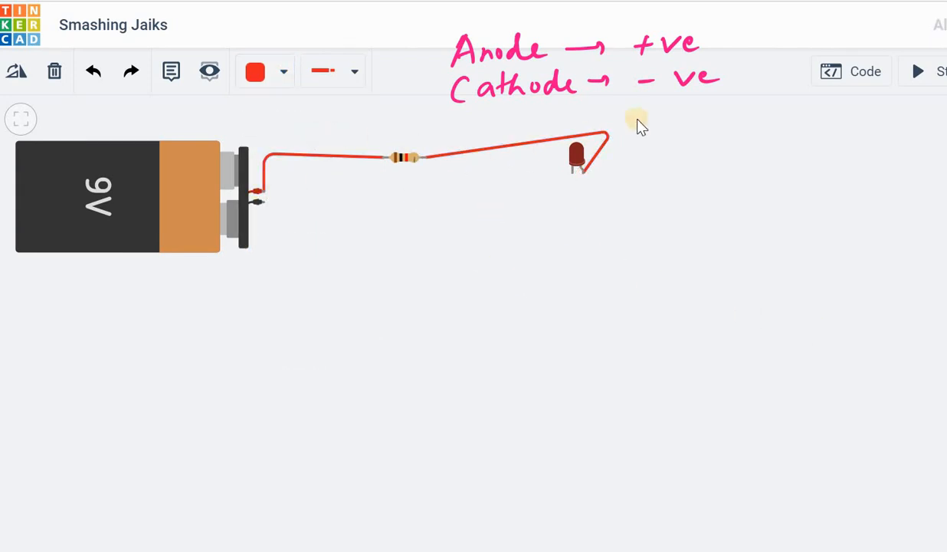
- Rotate the LED 90° clockwise so it lies horizontally with its legs facing the resistor
left_click(578, 158)
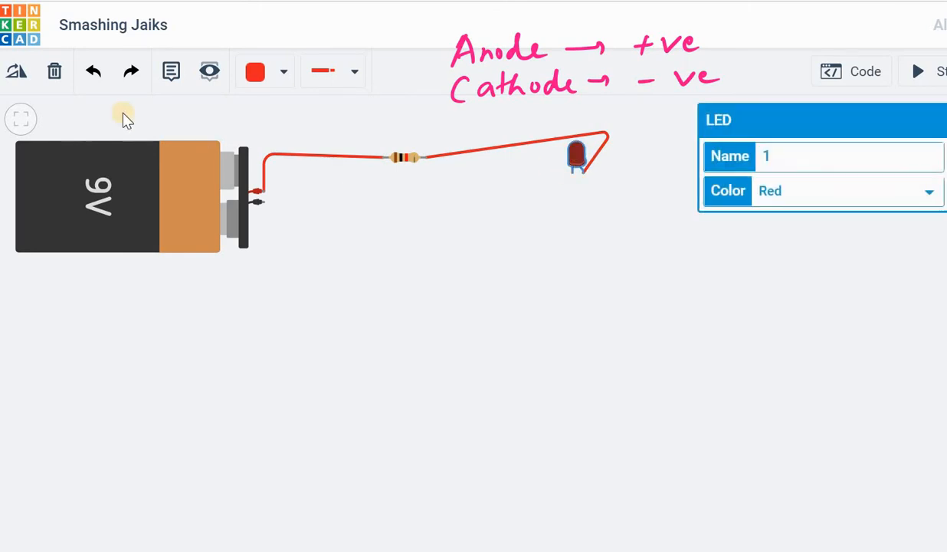
left_click(13, 77)
left_click(12, 76)
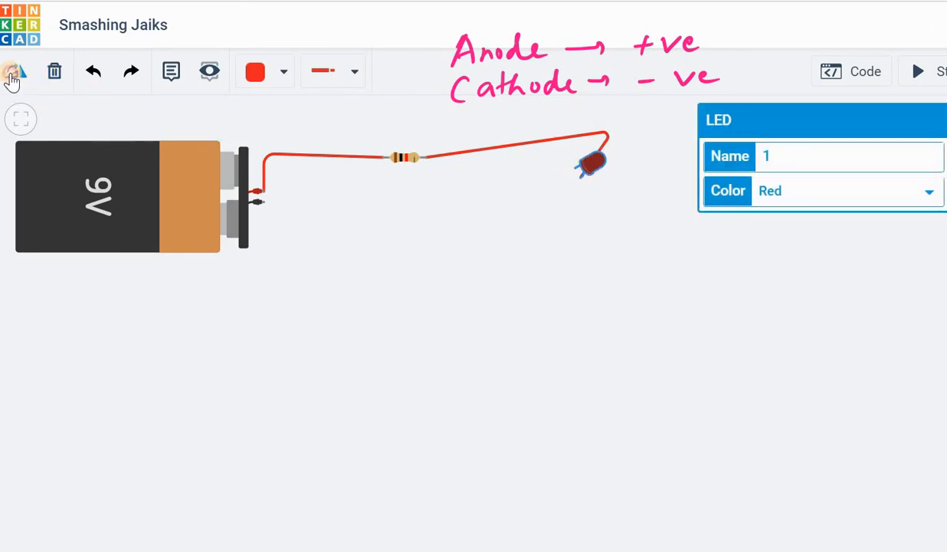
left_click(12, 77)
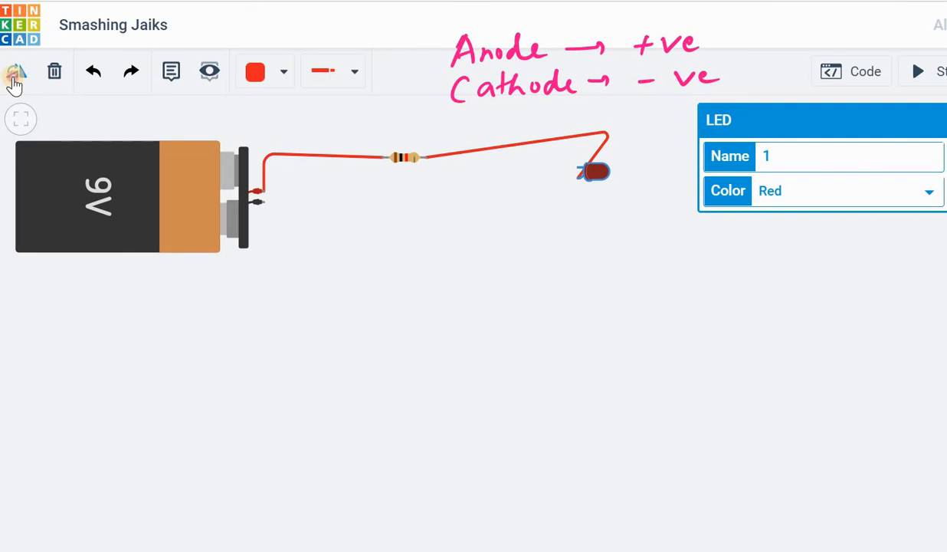
- Rotate the LED 90° clockwise so its legs point upward
left_click(13, 76)
left_click(14, 77)
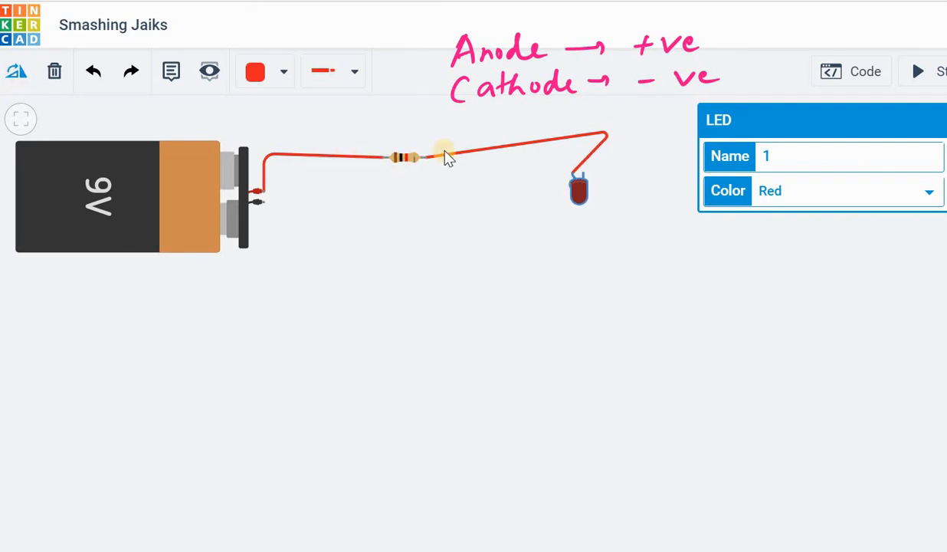
left_click(536, 151)
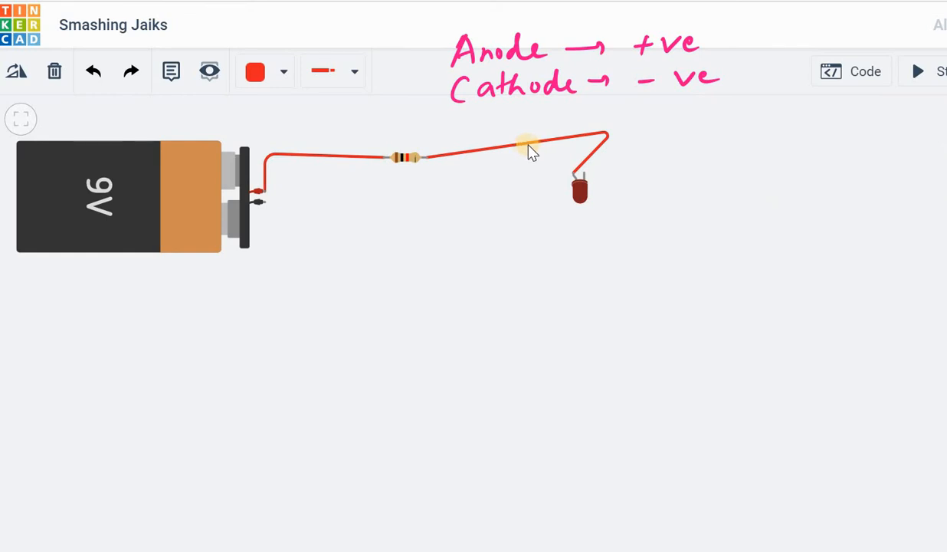
- Delete the wire between the resistor and the LED, and move the LED up so its legs are level with the resistor
left_click(530, 149)
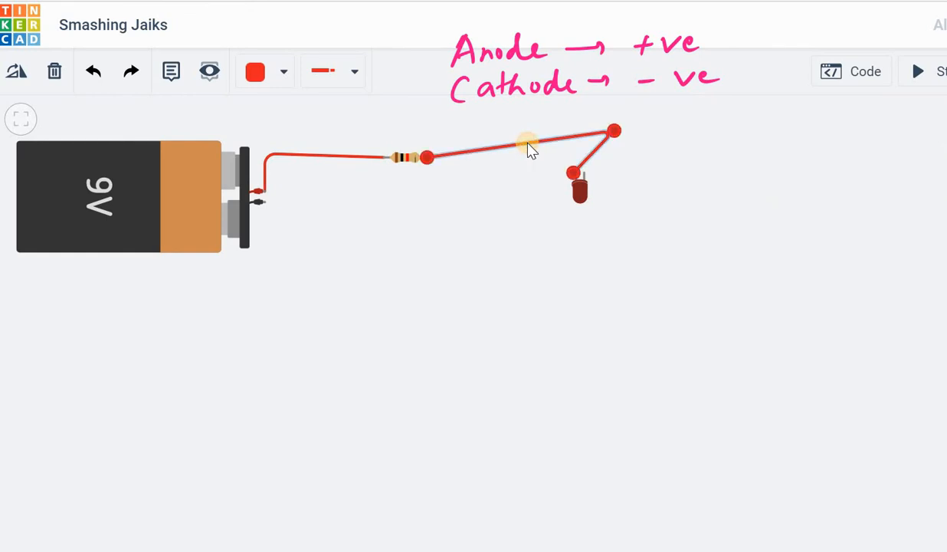
key("Delete")
left_click_drag(576, 188, 573, 172)
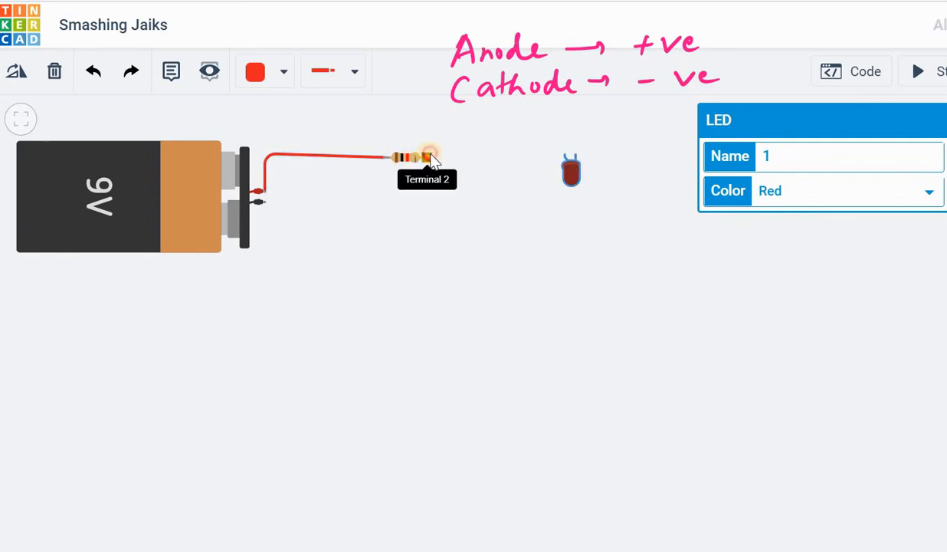
- Wire the resistor's Terminal 2 straight to the LED's anode
left_click(432, 159)
left_click(565, 155)
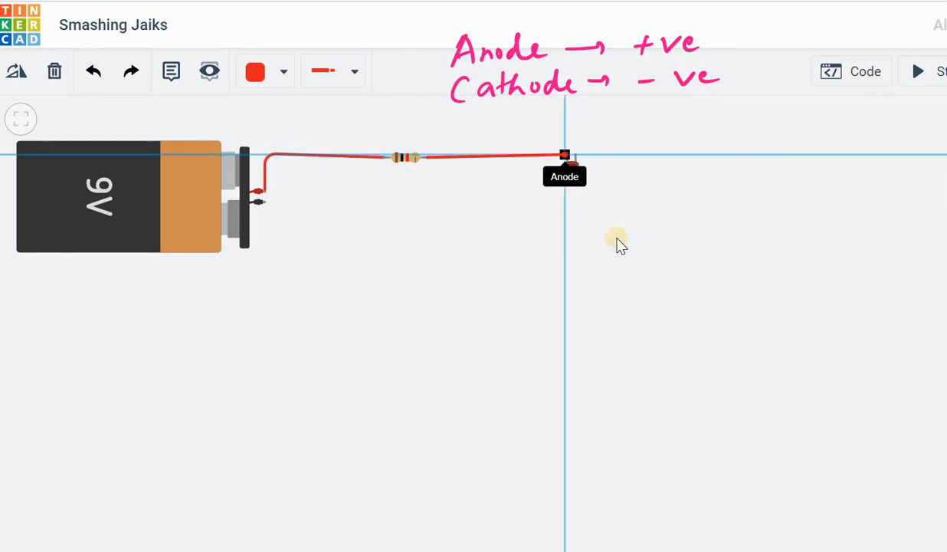
left_click(578, 262)
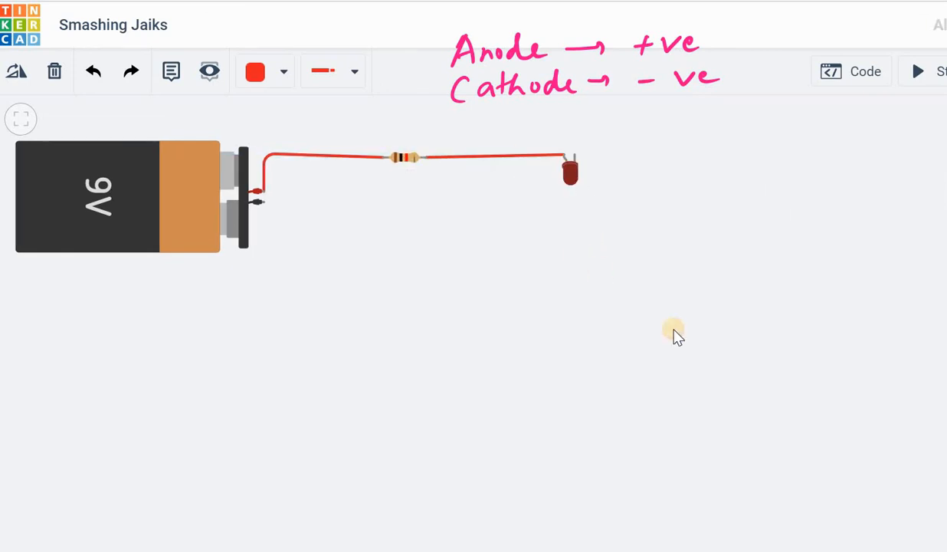
- Change the LED's color to Yellow
left_click(571, 173)
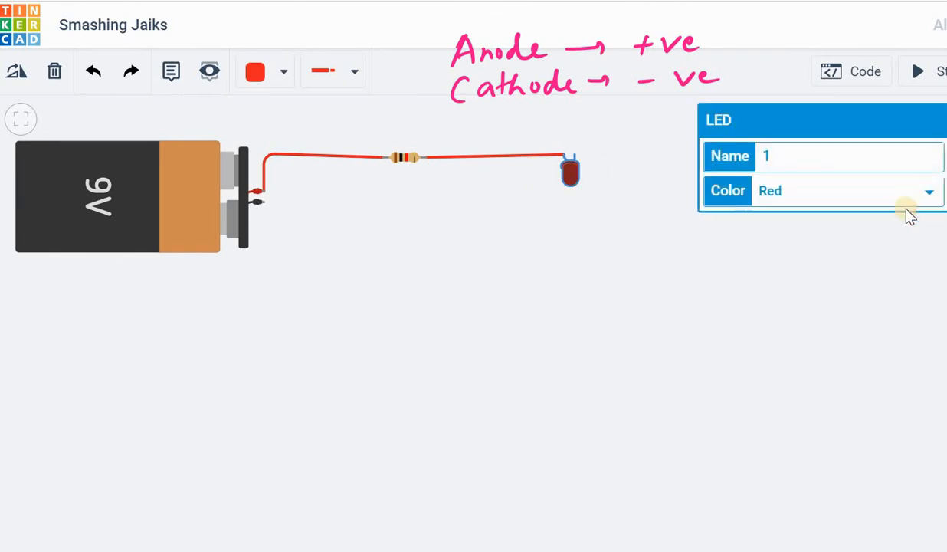
left_click(906, 201)
left_click(877, 231)
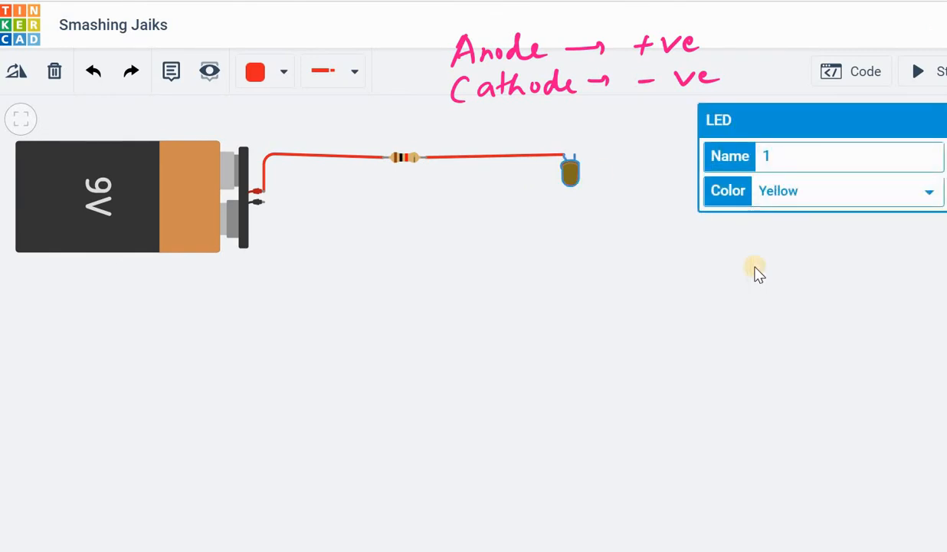
left_click(766, 272)
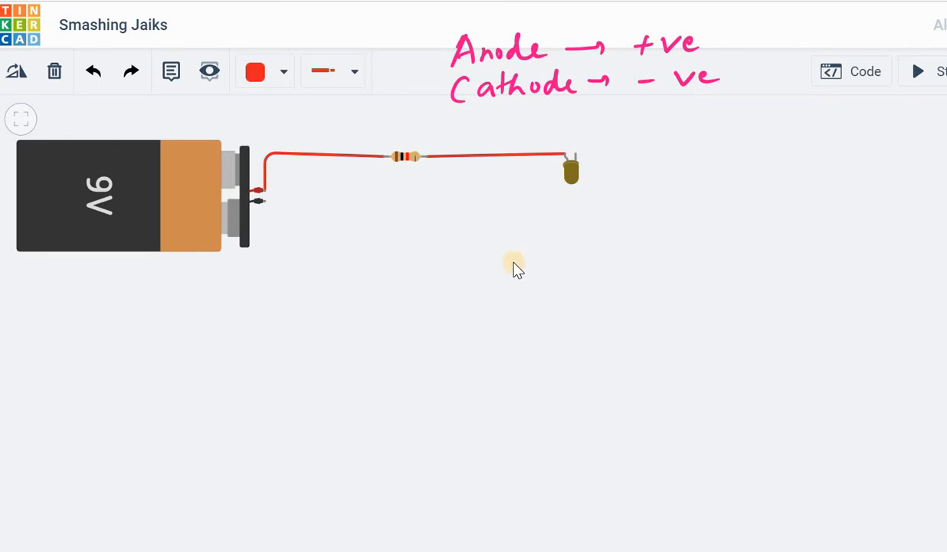
- Wire the battery's negative terminal to the LED's cathode, routing it below and around the LED with two corners
left_click(266, 200)
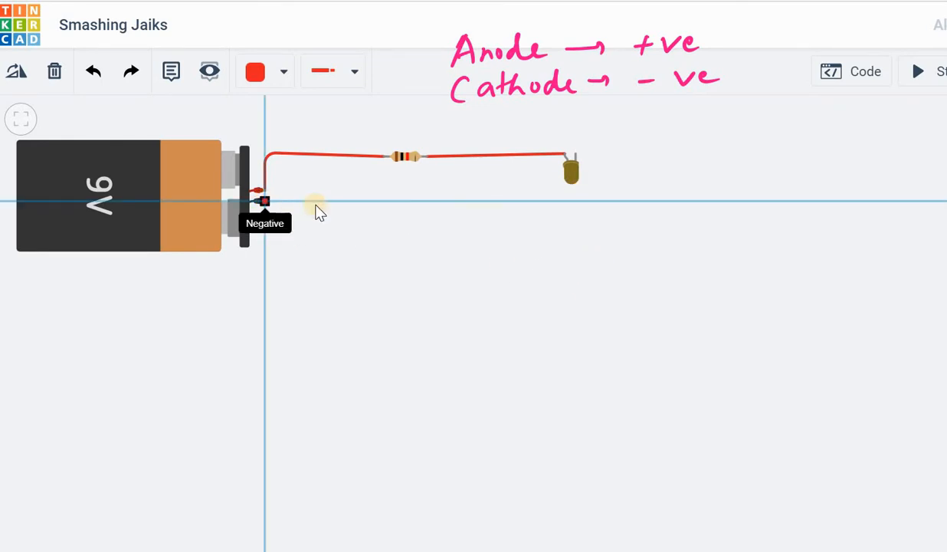
left_click(658, 202)
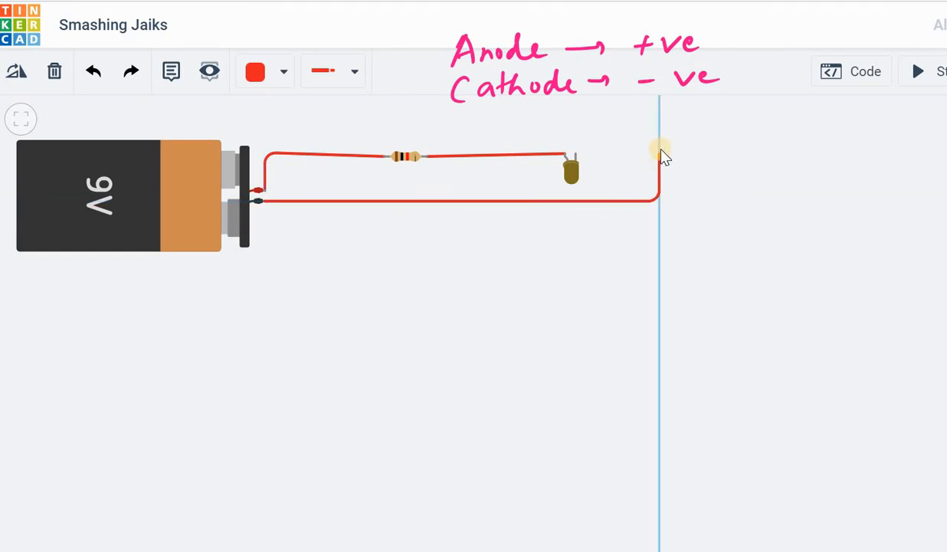
left_click(660, 154)
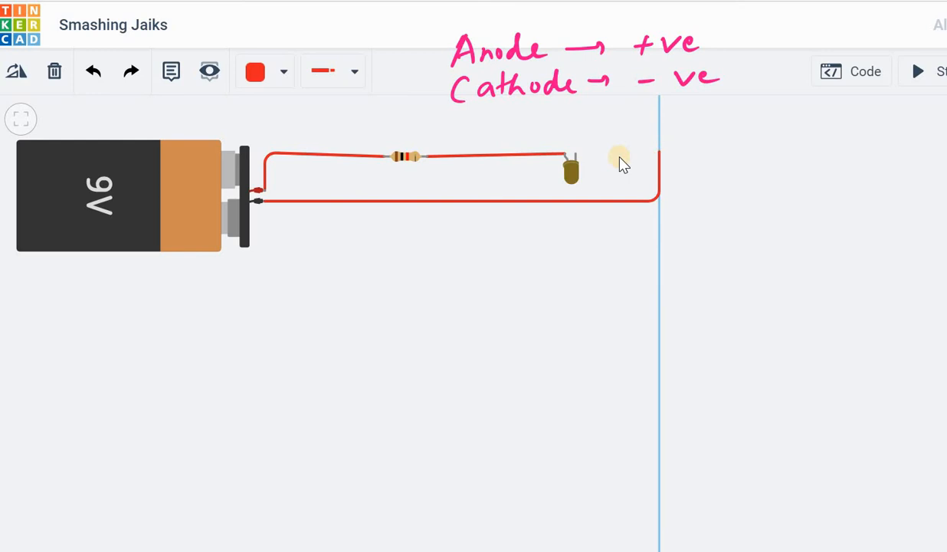
left_click(577, 156)
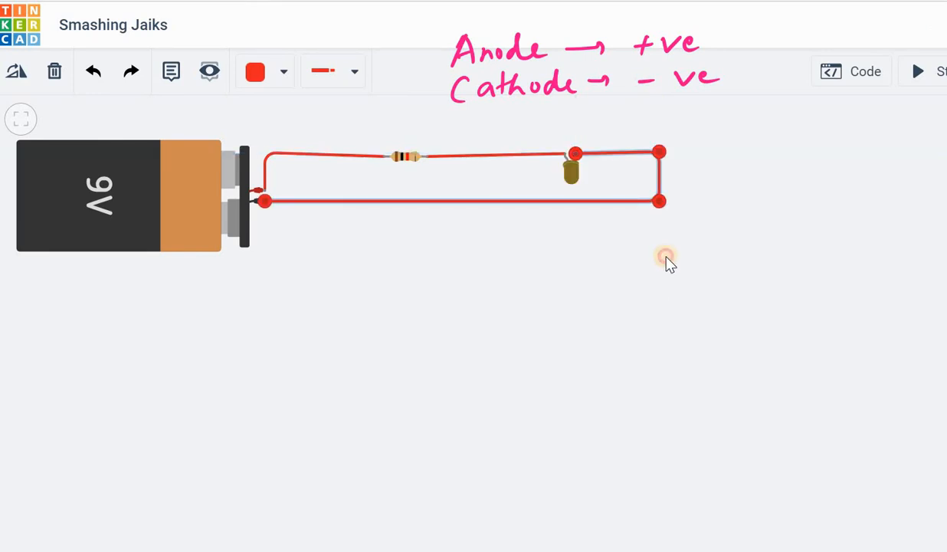
left_click(667, 261)
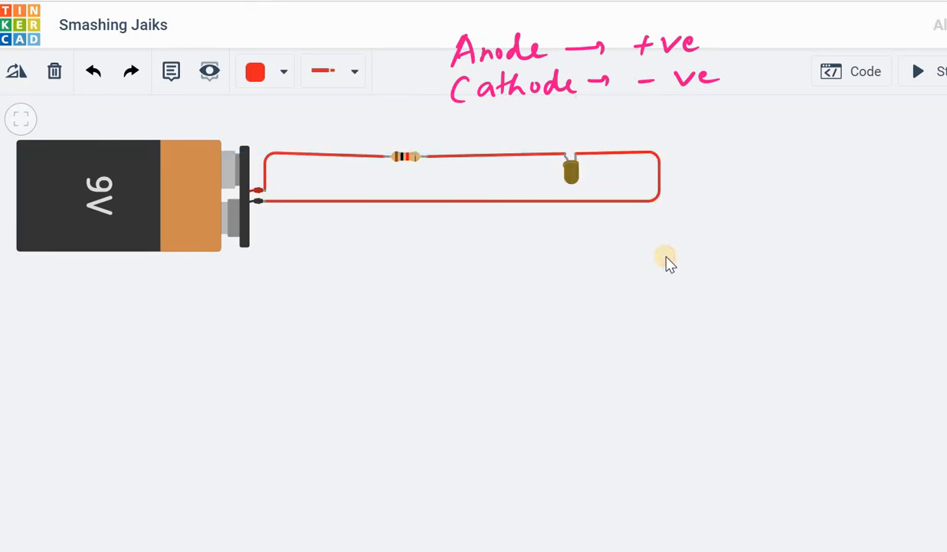
- Change the wire between the LED's cathode and the battery's negative terminal to black
left_click(625, 155)
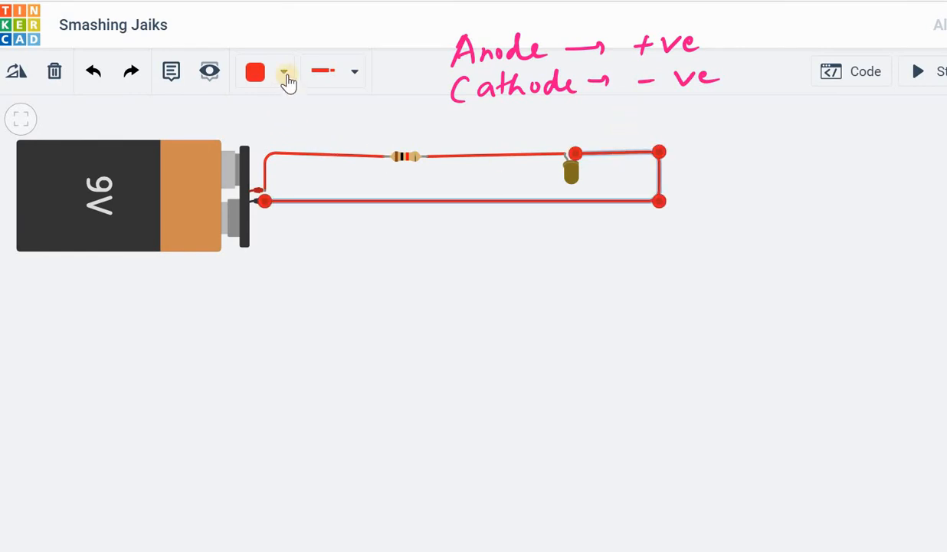
left_click(285, 83)
left_click(276, 136)
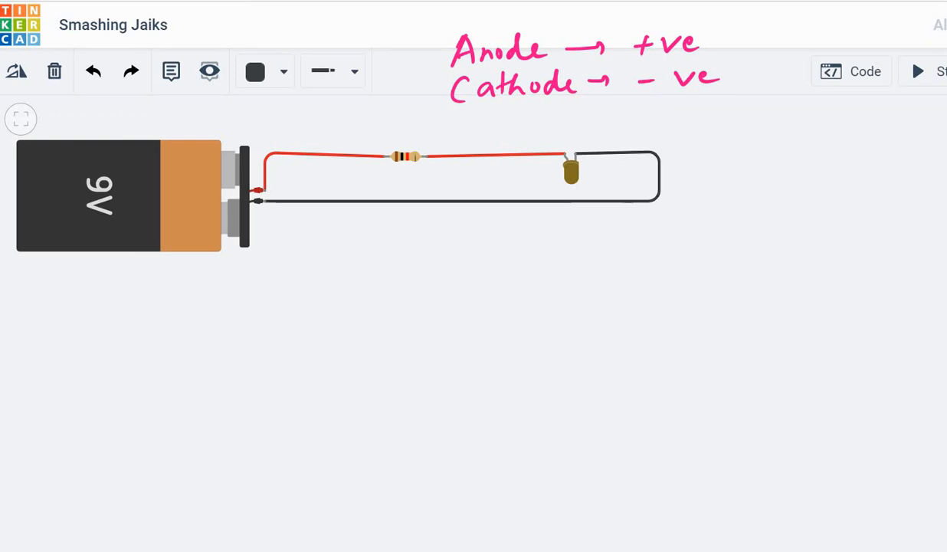
key("Escape")
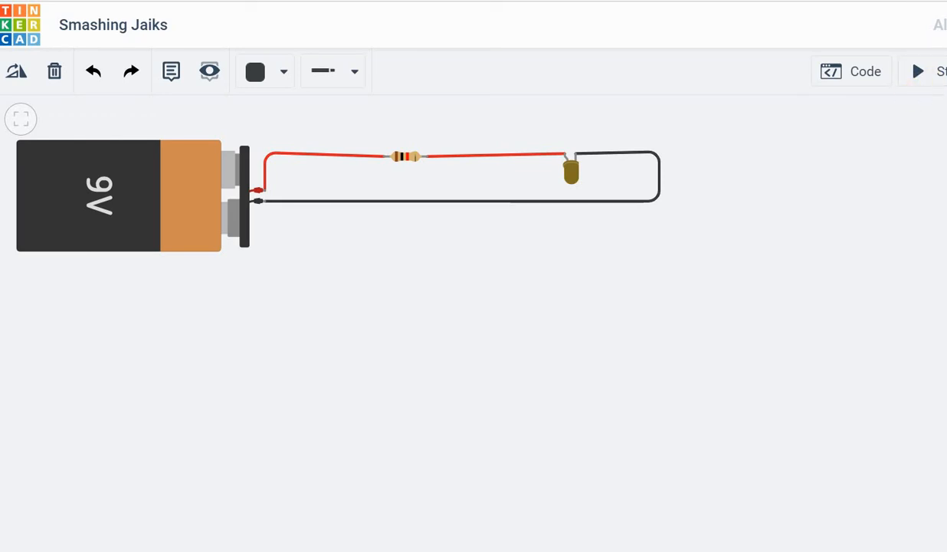
mouse_move(920, 27)
left_mouse_down()
mouse_move(897, 89)
mouse_move(946, 109)
left_mouse_up()
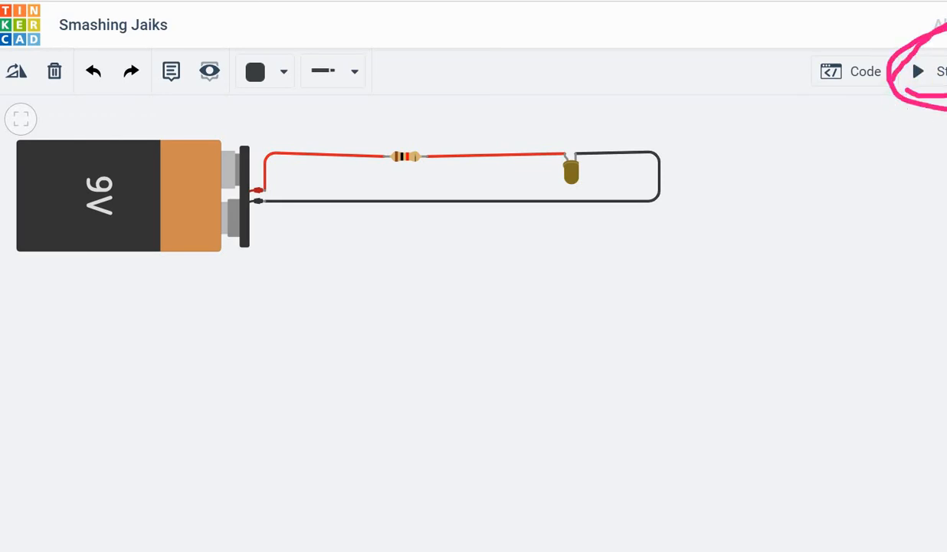
key("Escape")
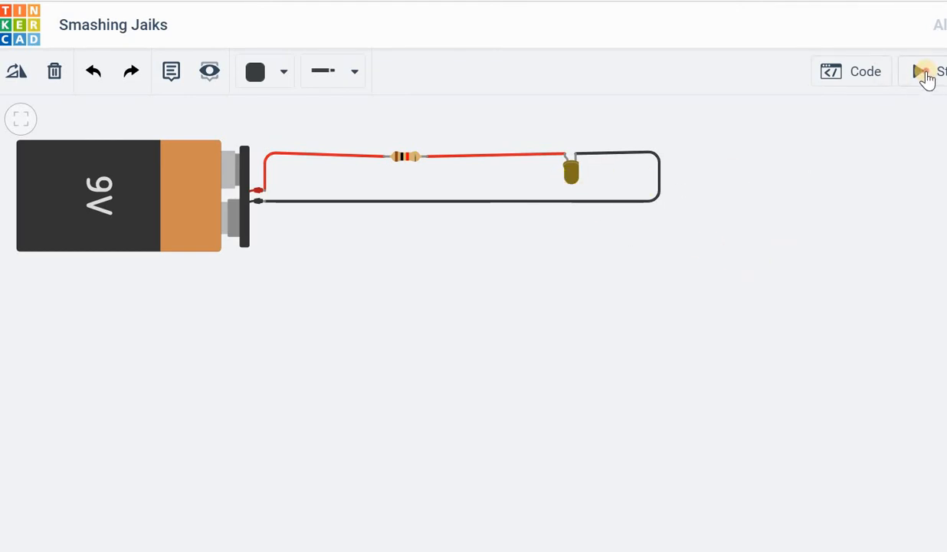
- Start and stop the circuit simulation three times to check whether the LED lights up
left_click(924, 77)
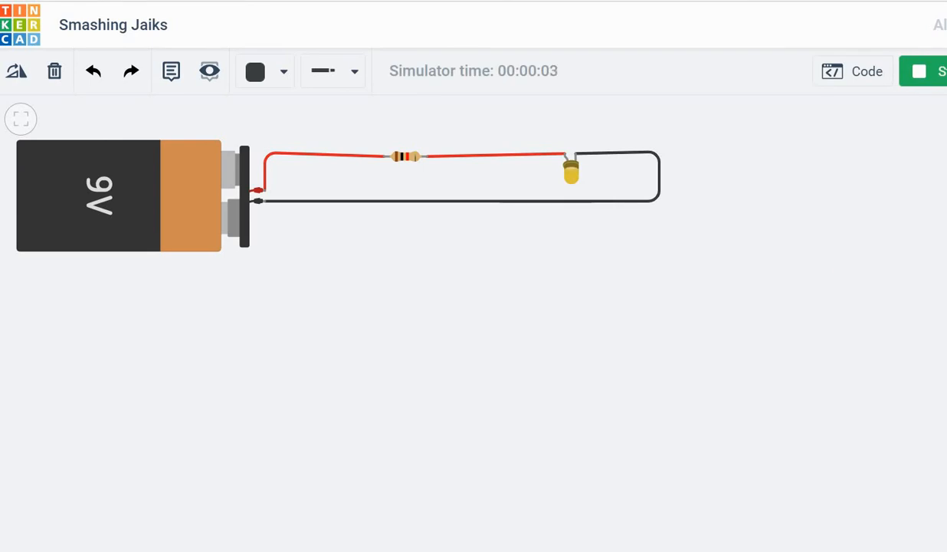
left_click(924, 85)
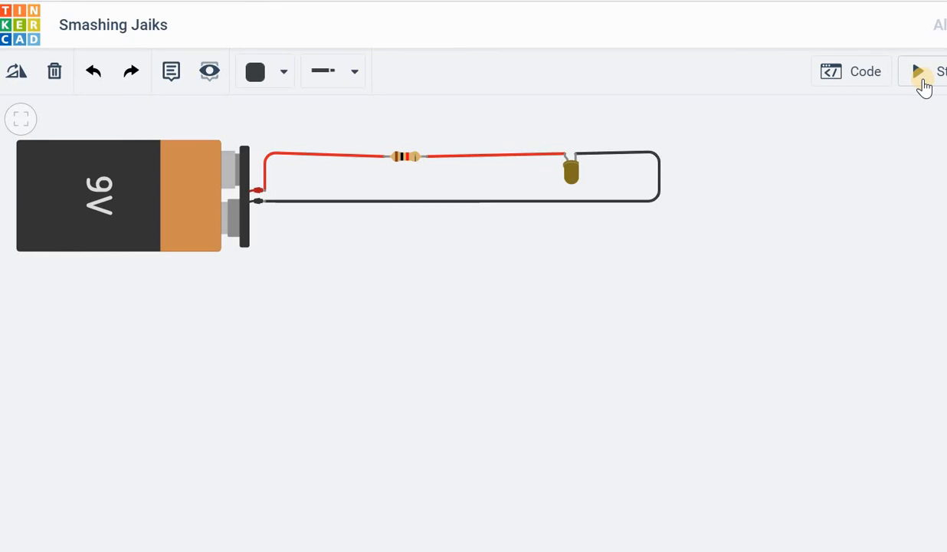
left_click(924, 86)
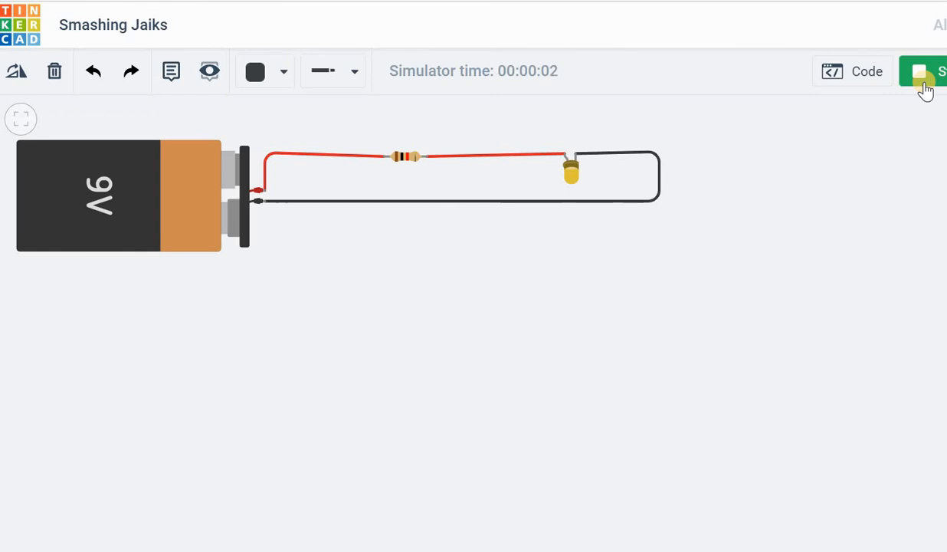
left_click(924, 89)
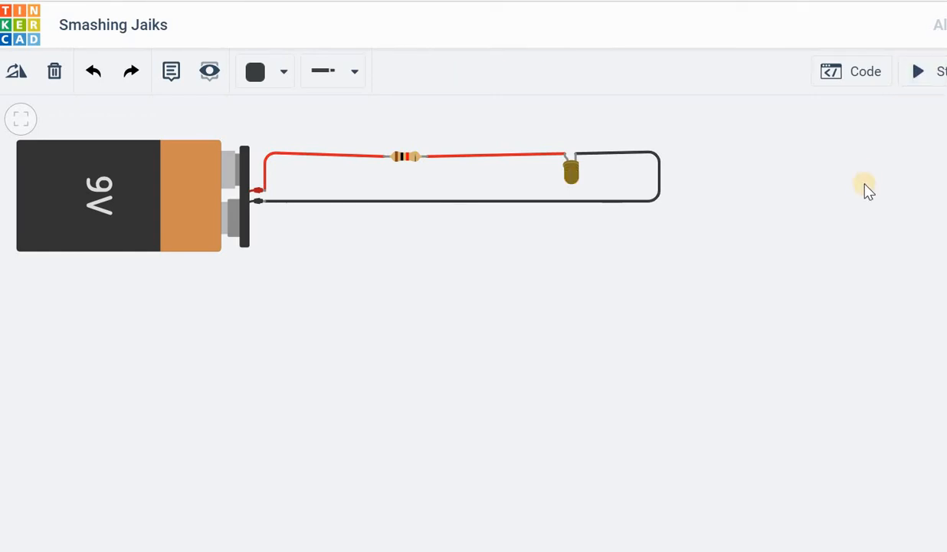
left_click(915, 79)
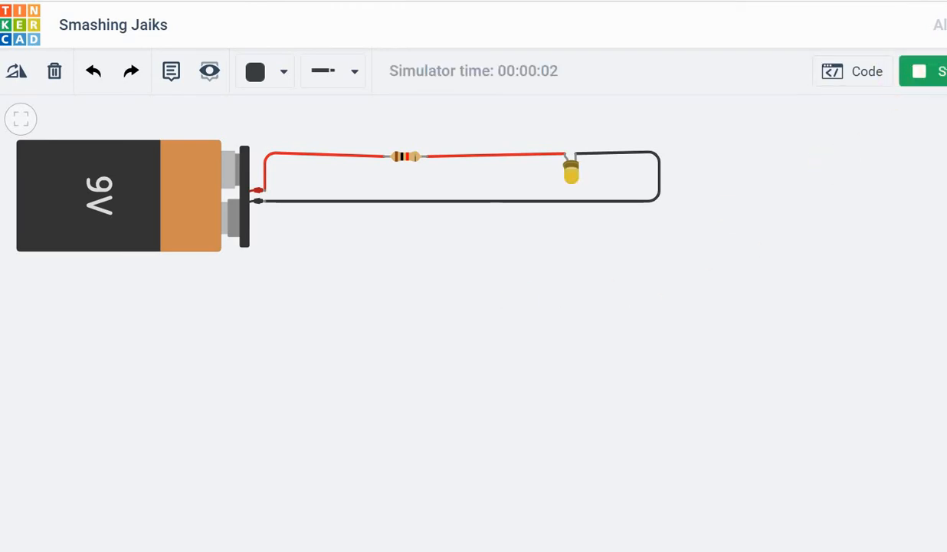
left_click(935, 76)
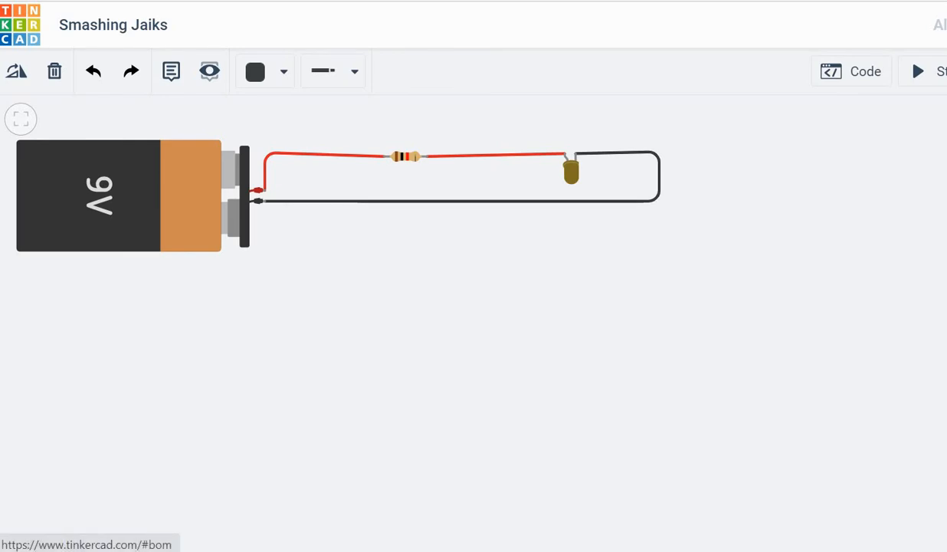
- Review the circuit's component list, return to the circuit view and run the simulation once more
left_click(946, 25)
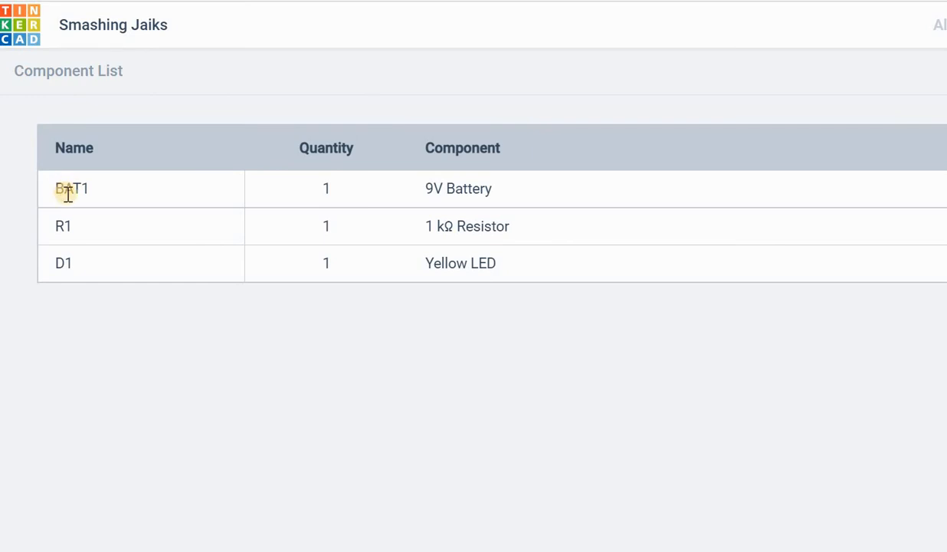
left_click_drag(490, 188, 331, 233)
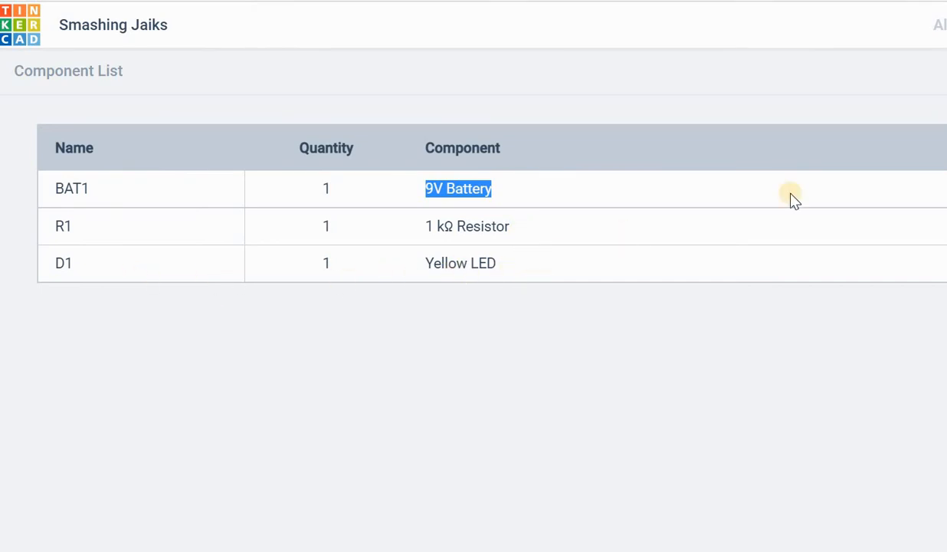
left_click(946, 25)
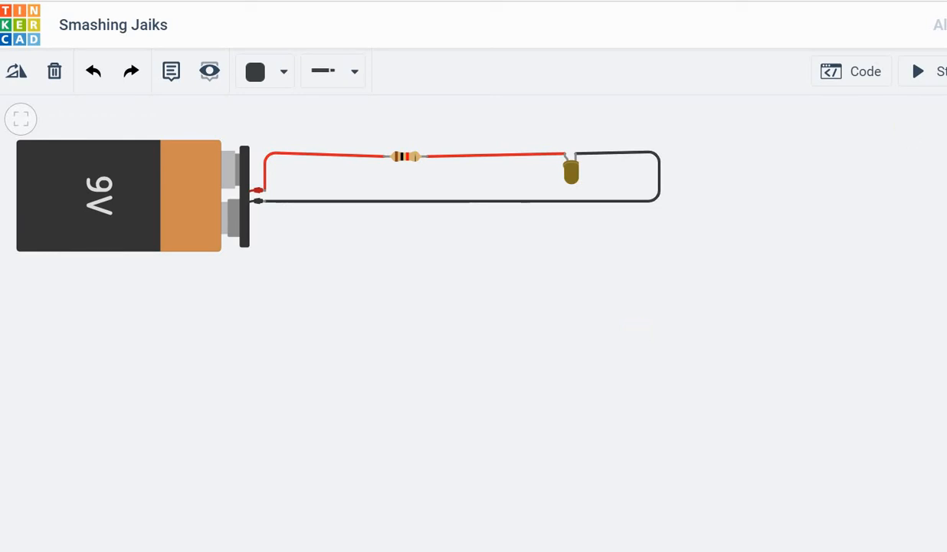
left_click(938, 71)
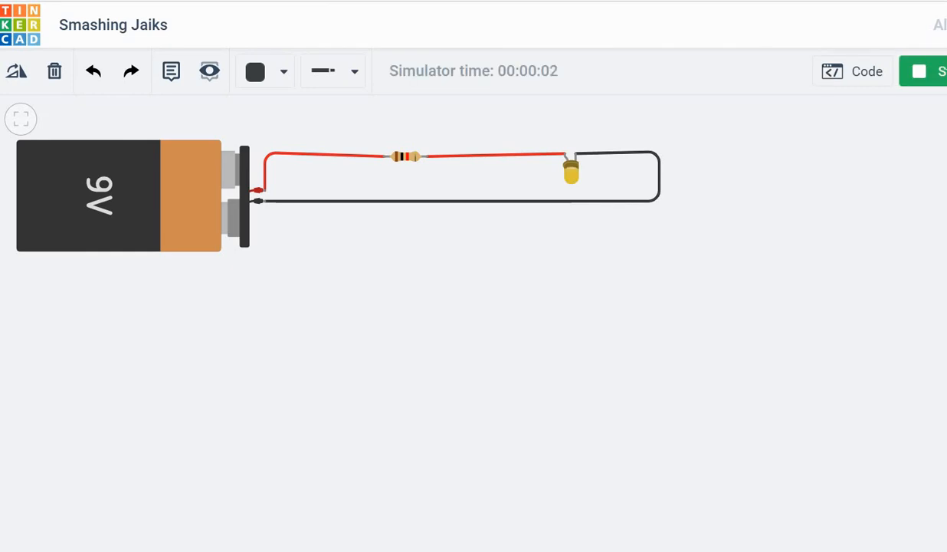
left_click(938, 71)
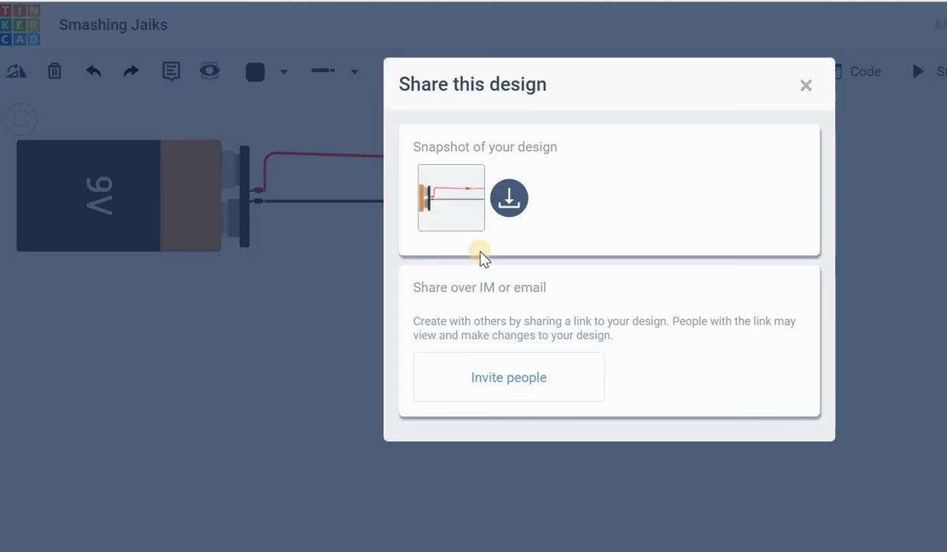
- Download the design's snapshot from the sharing options and open the image Smashing Jaiks.png
left_click(510, 198)
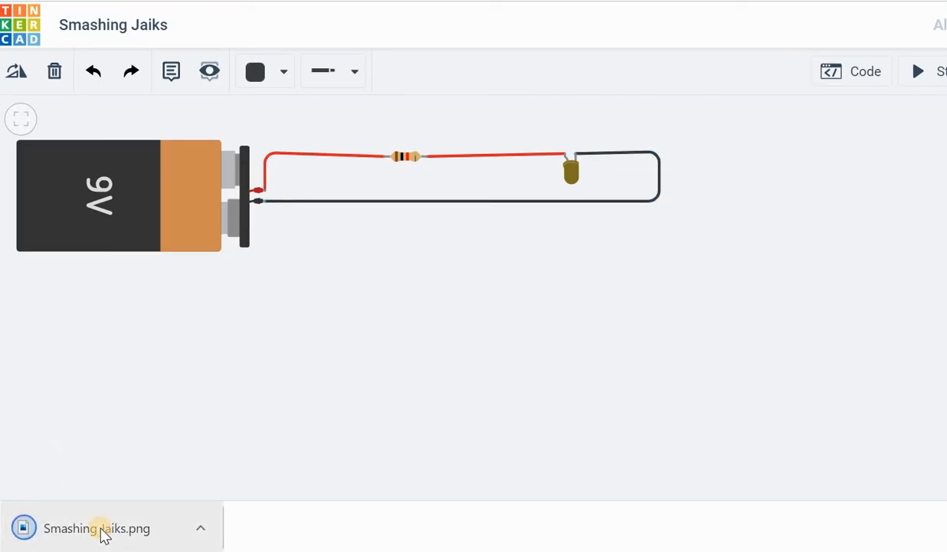
left_click(104, 534)
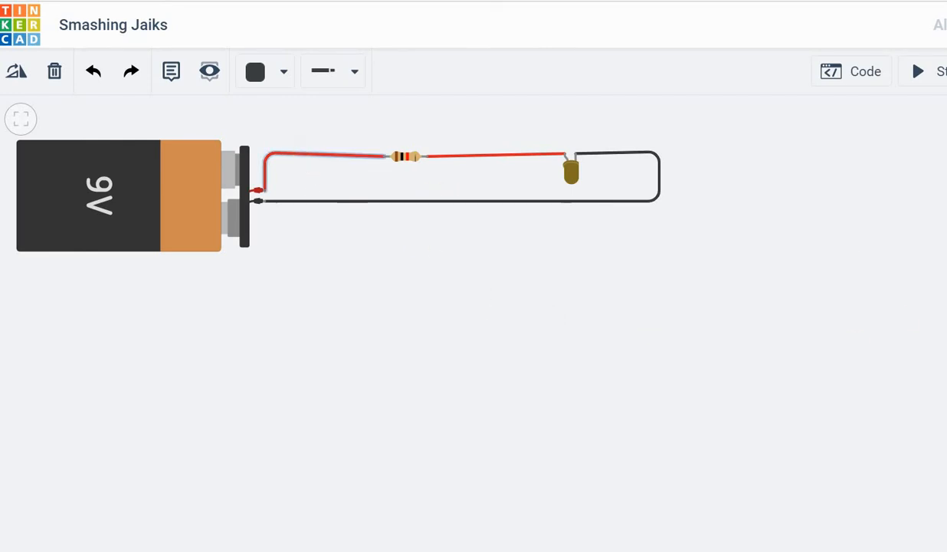
- Delete the wire between the battery's positive terminal and the resistor, and place a pushbutton in the gap
left_click(319, 154)
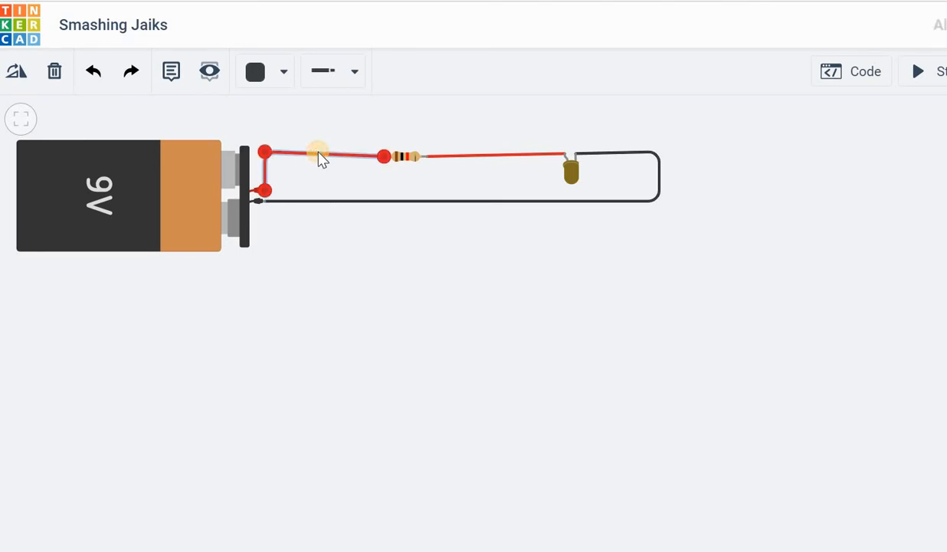
key("Delete")
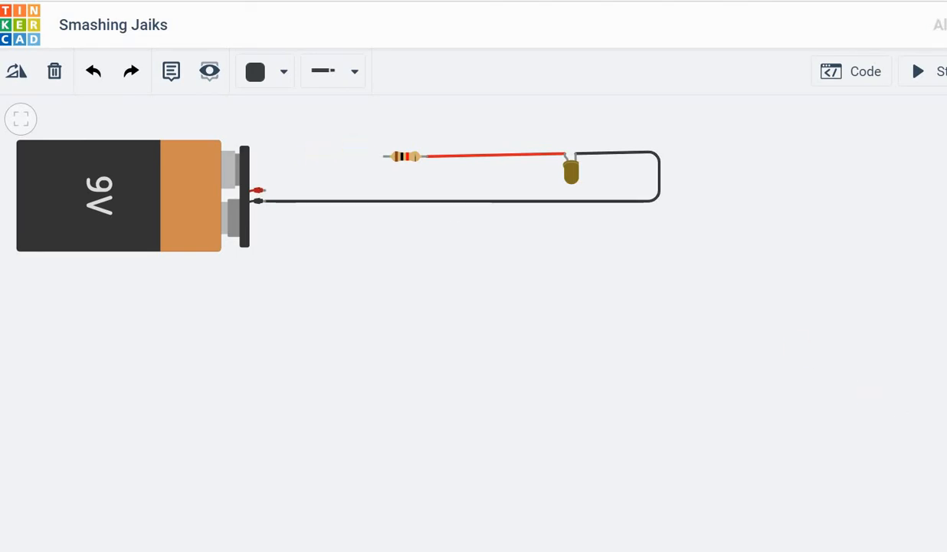
left_click(946, 460)
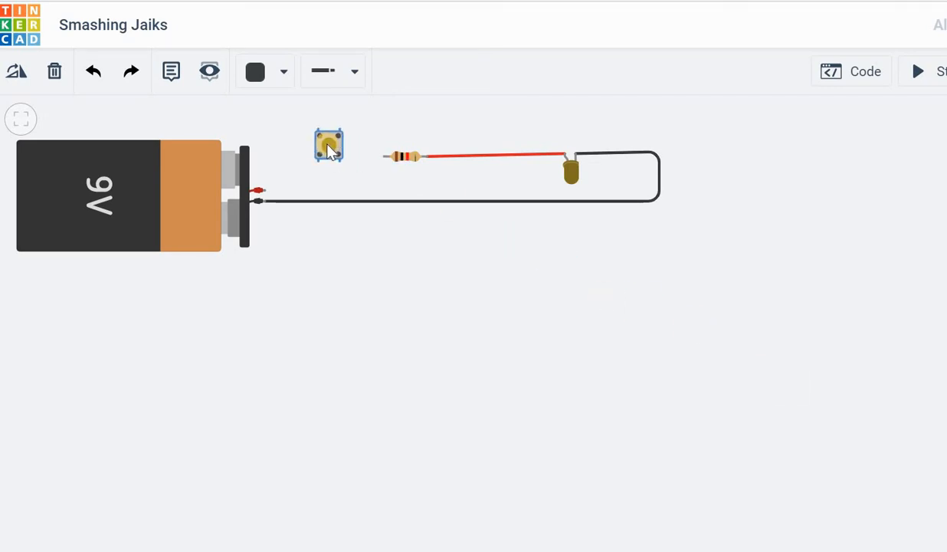
left_click(328, 146)
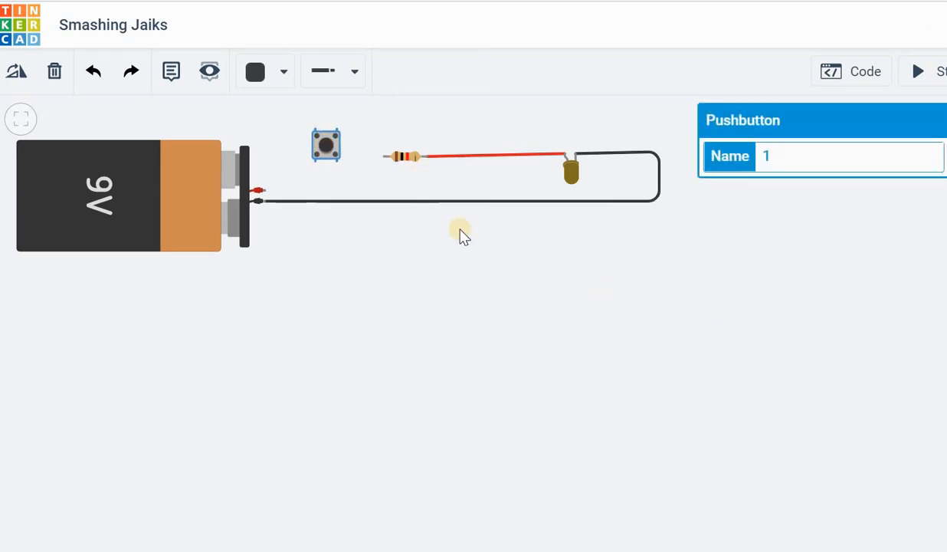
left_click(558, 303)
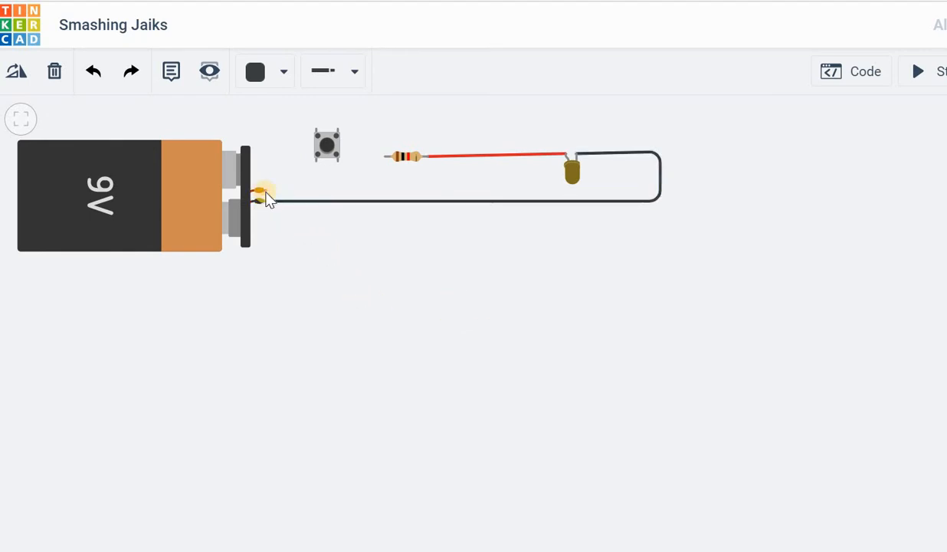
- Wire the battery's positive terminal to the pushbutton's lower-left terminal, and its lower-right terminal to the resistor
left_click(262, 191)
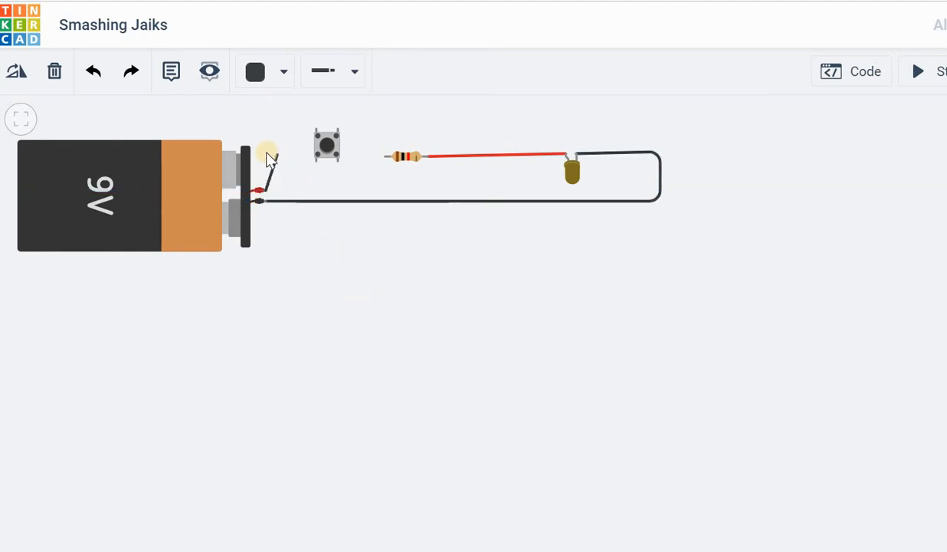
left_click(267, 159)
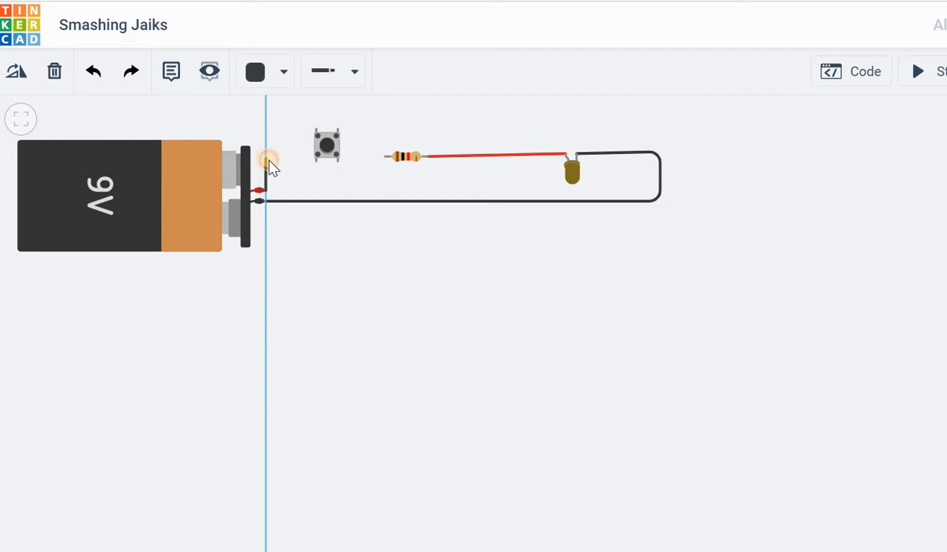
left_click(317, 160)
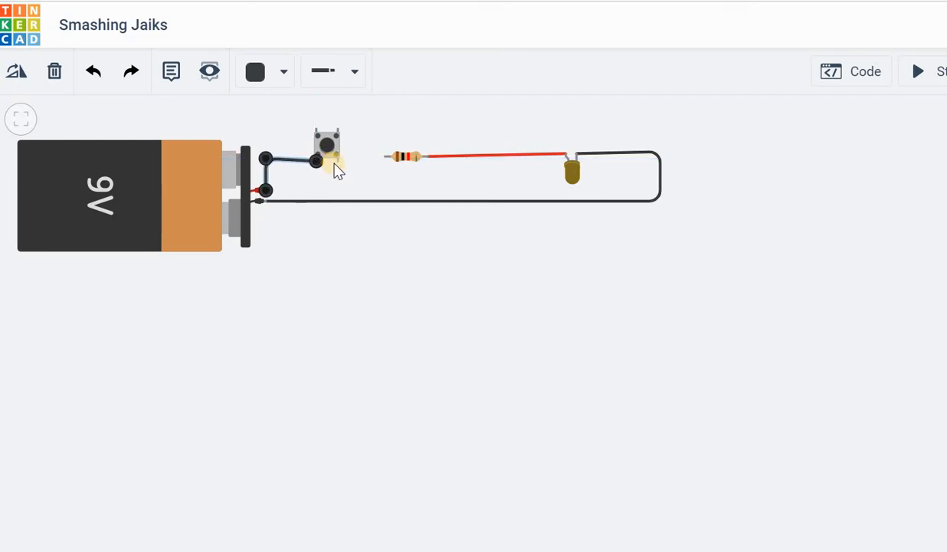
left_click(354, 165)
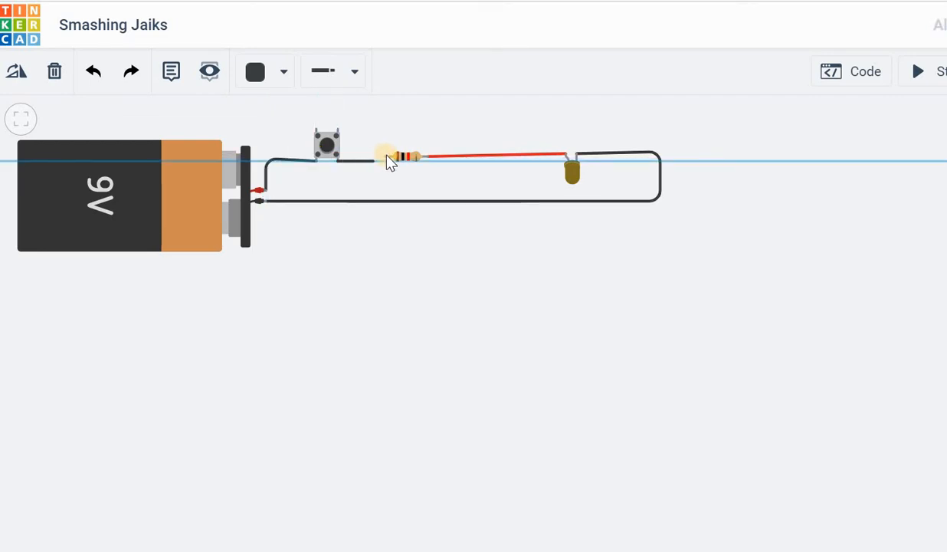
left_click(387, 159)
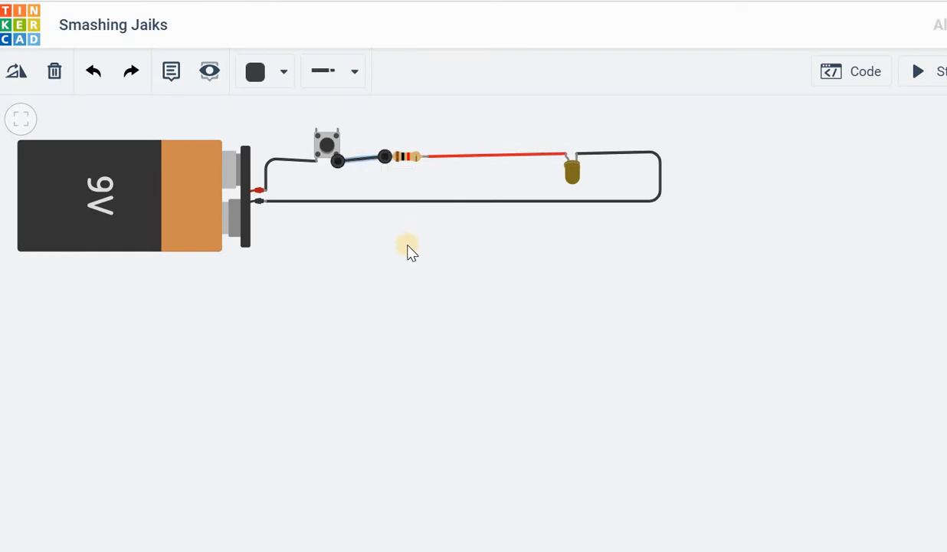
- Change both wires connected to the pushbutton to red
left_click(361, 158)
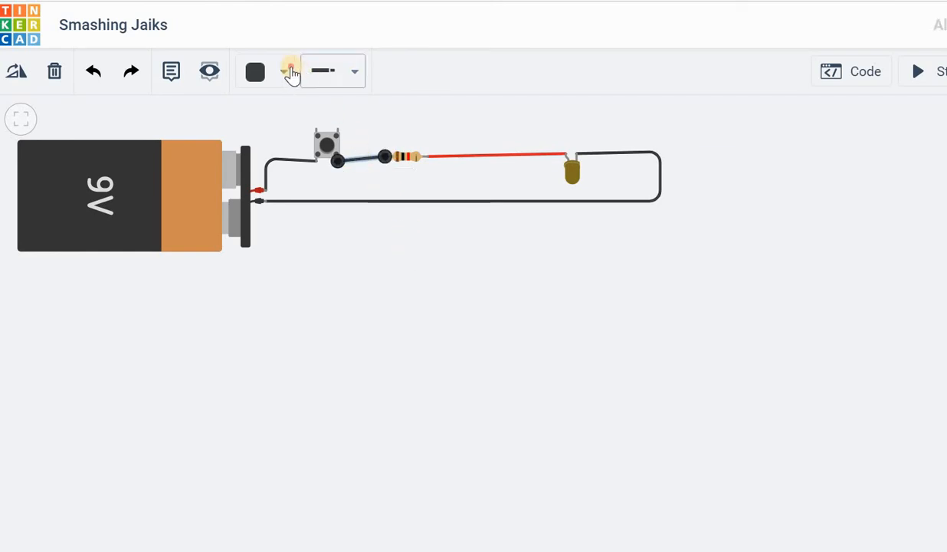
left_click(283, 71)
left_click(304, 169)
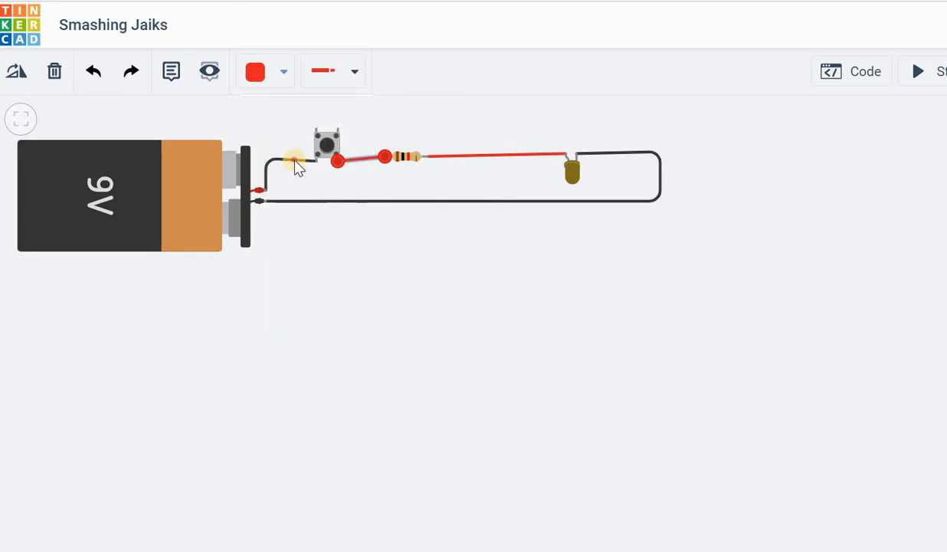
left_click(284, 155)
left_click(284, 73)
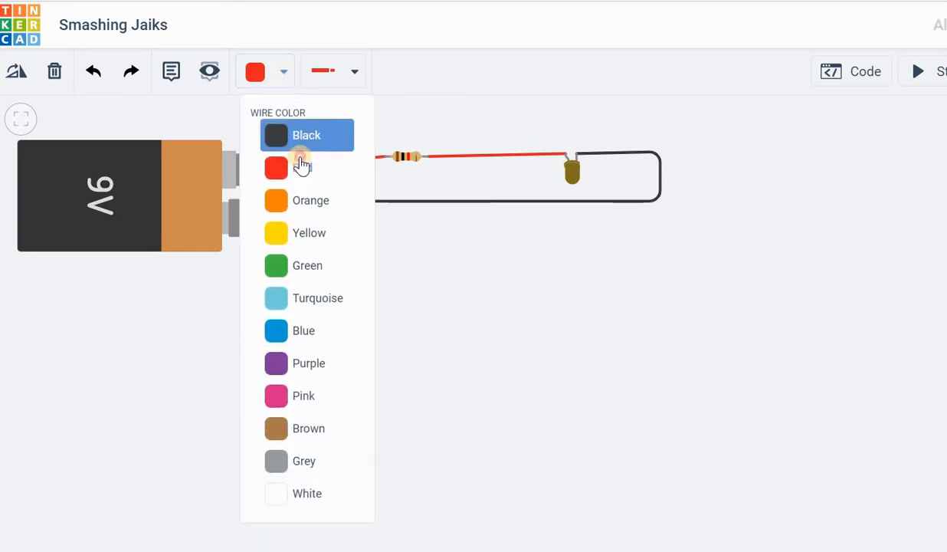
left_click(303, 163)
left_click(621, 304)
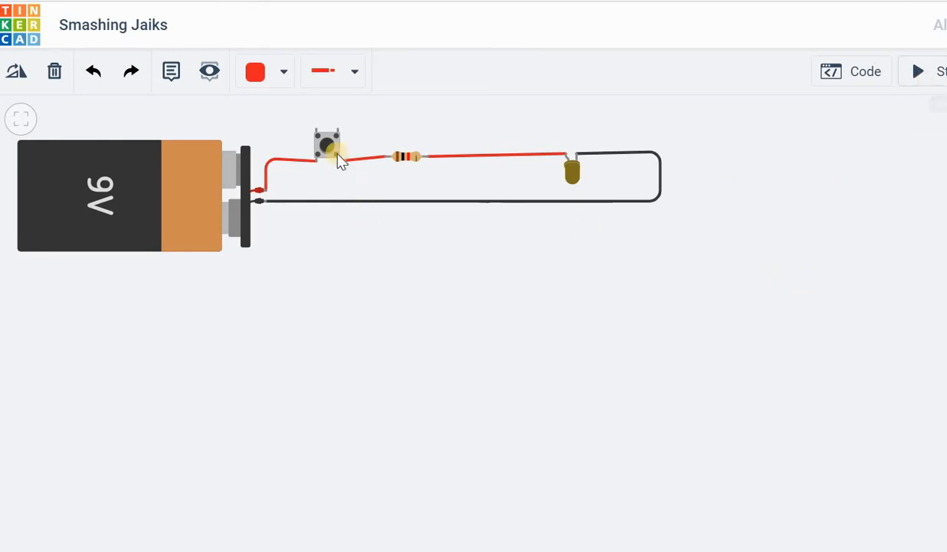
- Start the circuit simulation and operate the pushbutton repeatedly to check whether it switches the LED
left_click(915, 79)
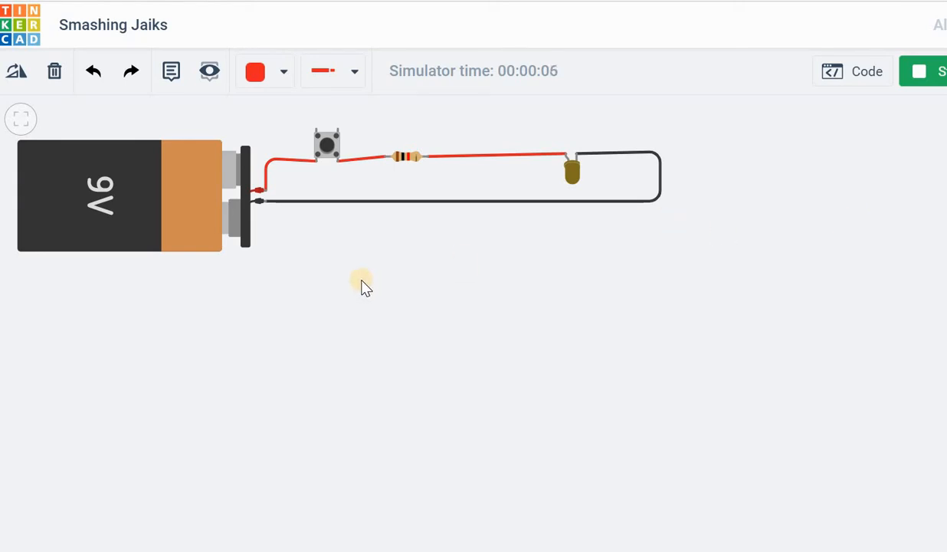
left_click(328, 147)
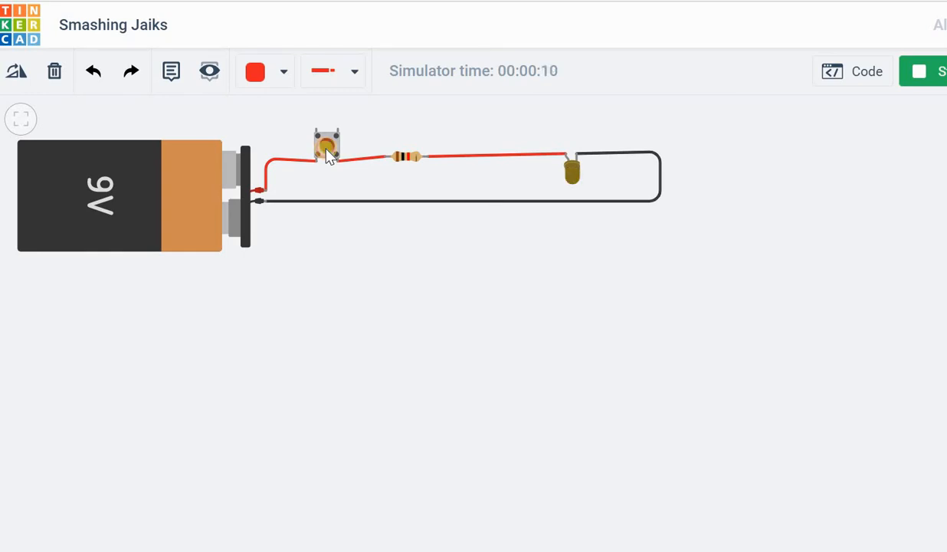
left_click(327, 147)
left_click(326, 150)
left_click(326, 150)
left_click(328, 149)
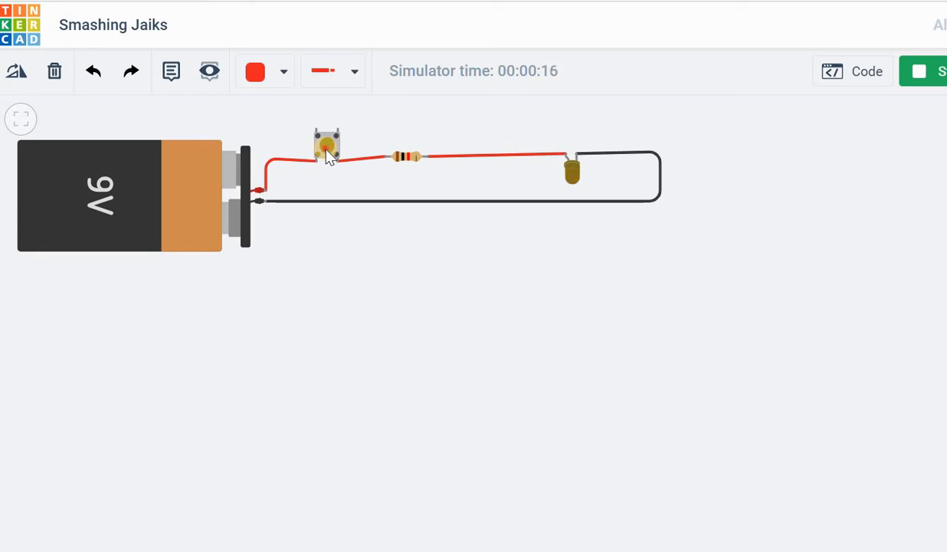
left_click(327, 150)
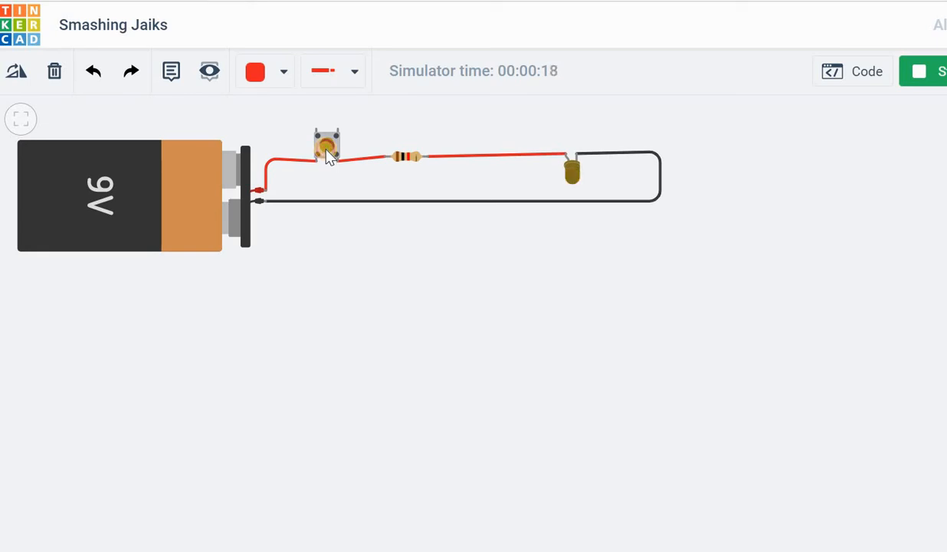
left_click(328, 150)
left_click(325, 154)
left_click(420, 259)
left_click(329, 148)
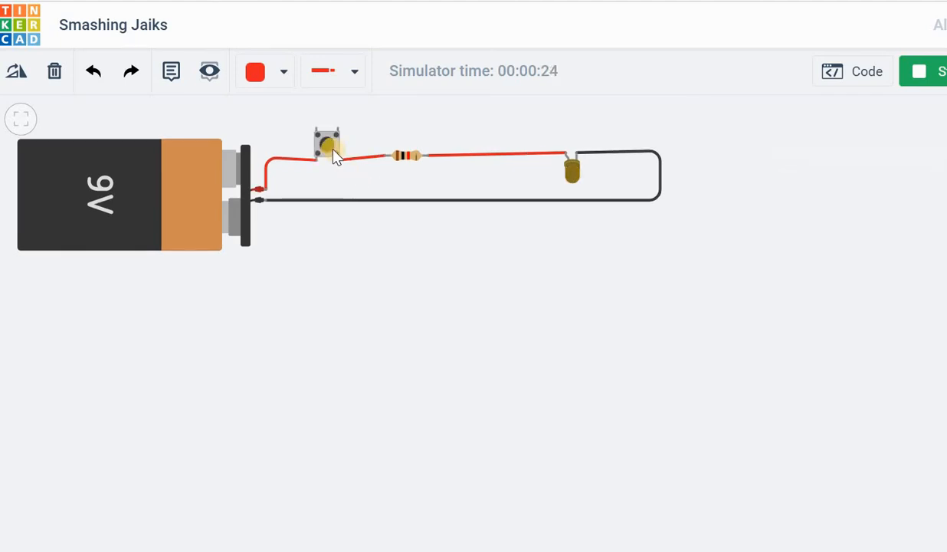
left_click(468, 311)
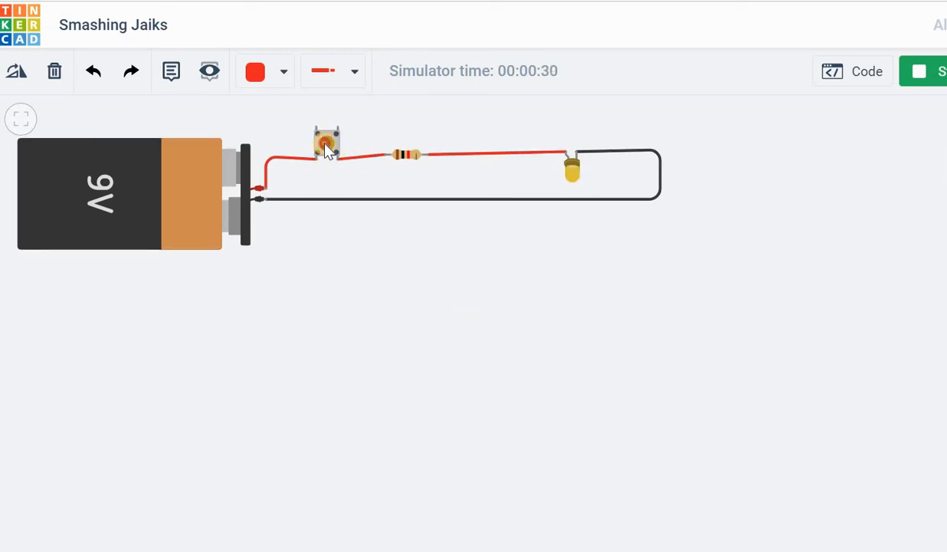
left_click(325, 144)
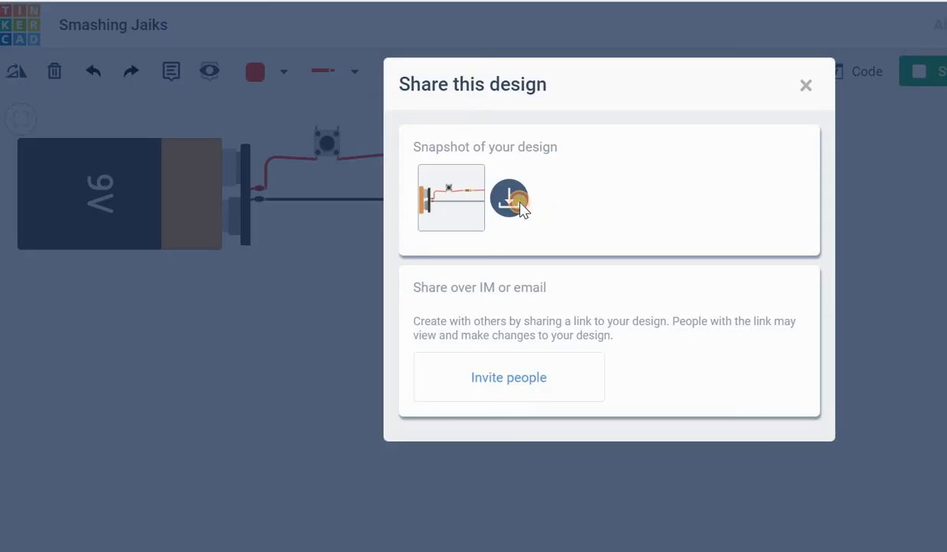
- Download the snapshot of the pushbutton circuit, and add a DC motor to the right of the LED
left_click(515, 201)
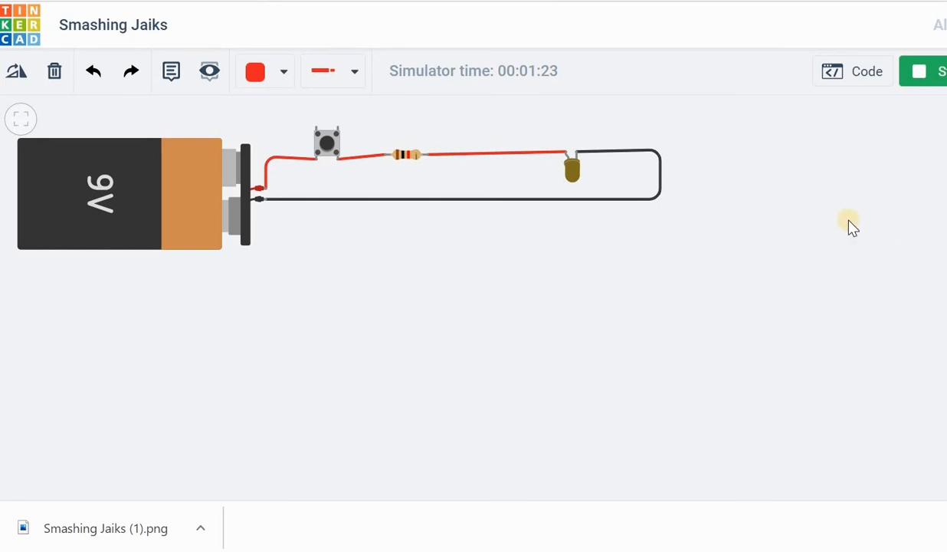
left_click(785, 233)
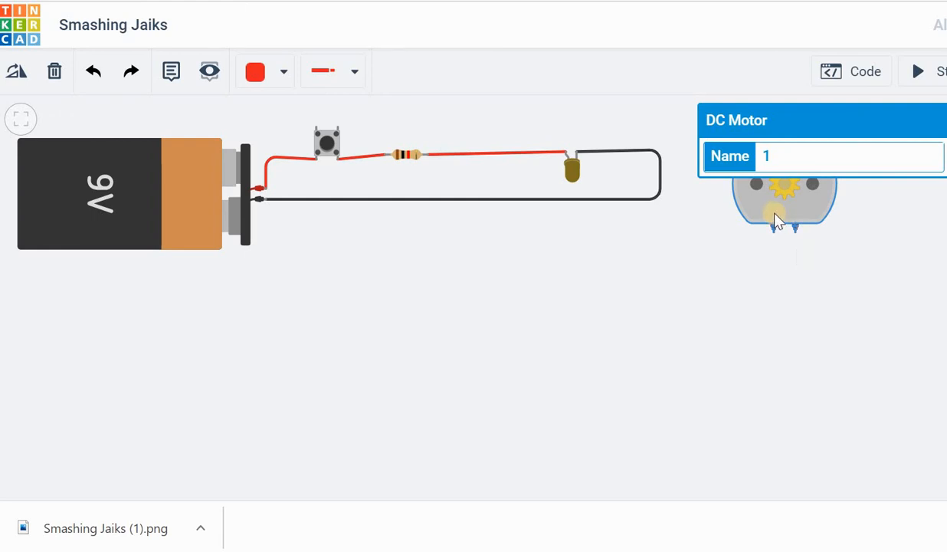
left_click(465, 154)
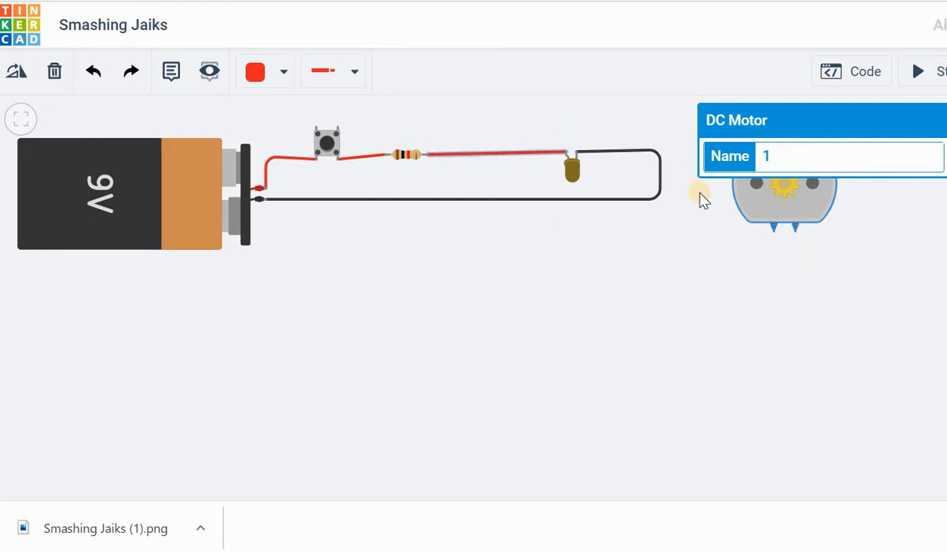
left_click(772, 229)
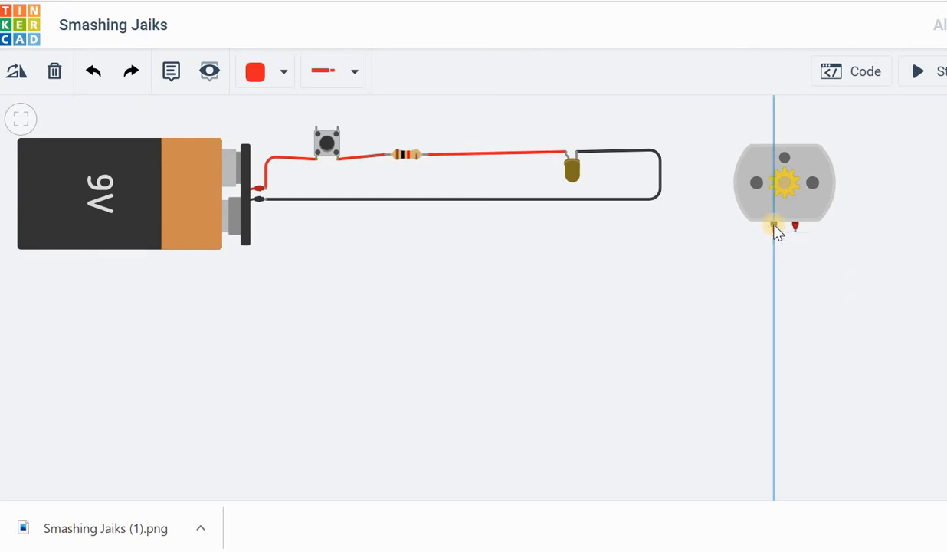
left_click(795, 228)
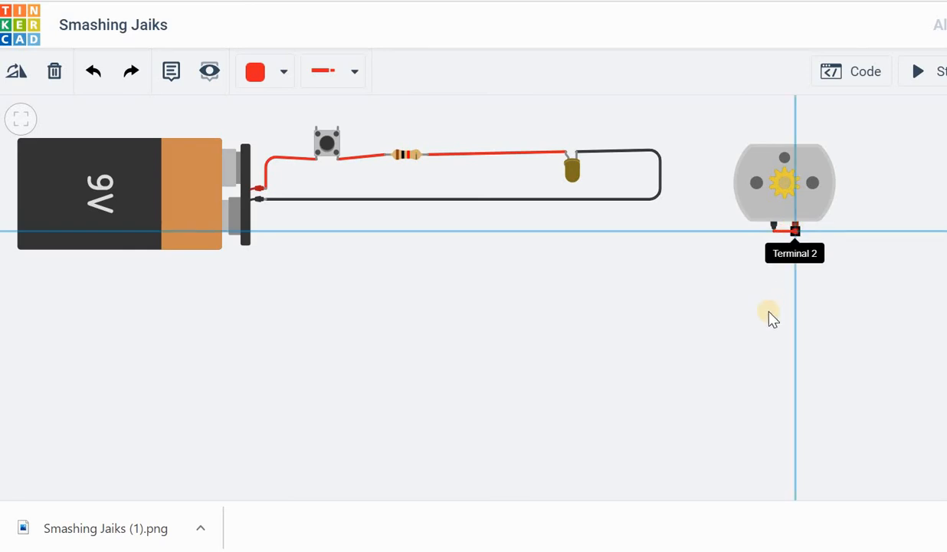
left_click(94, 72)
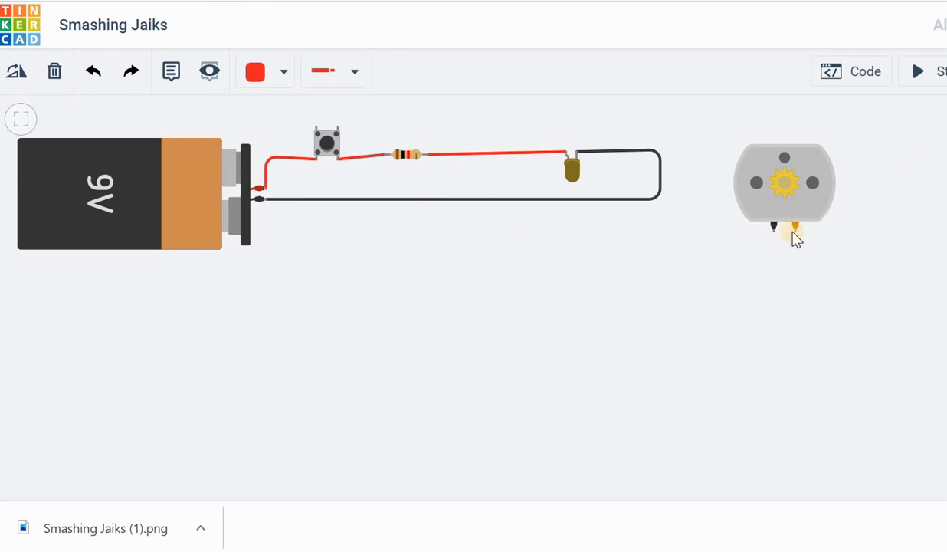
- Rotate the DC motor by 180 degrees so that its terminals face upward
left_click(772, 183)
left_click_drag(791, 209, 803, 225)
left_click(9, 74)
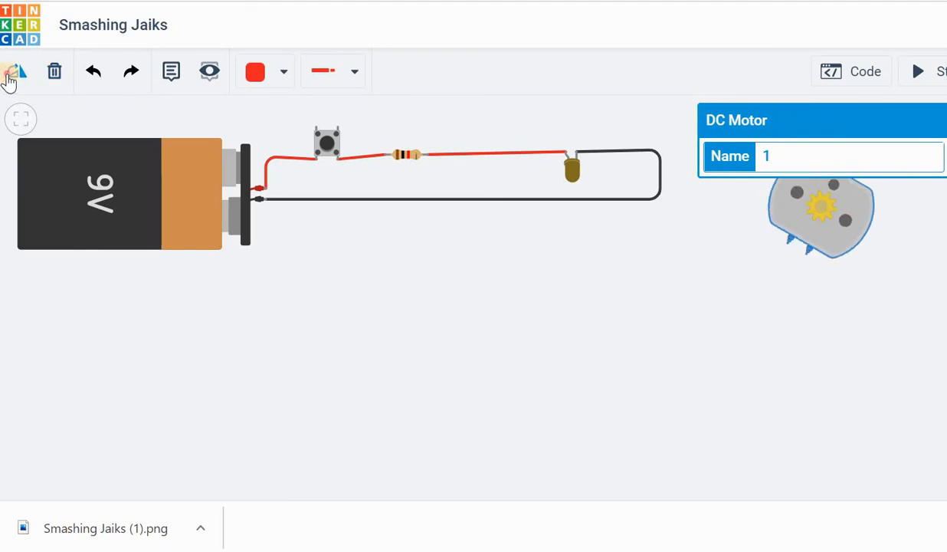
left_click(18, 77)
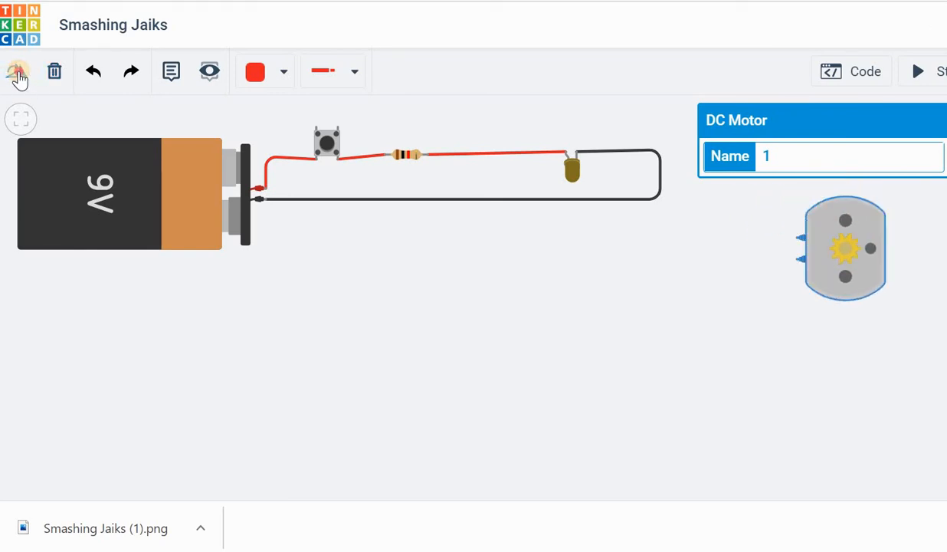
left_click(19, 77)
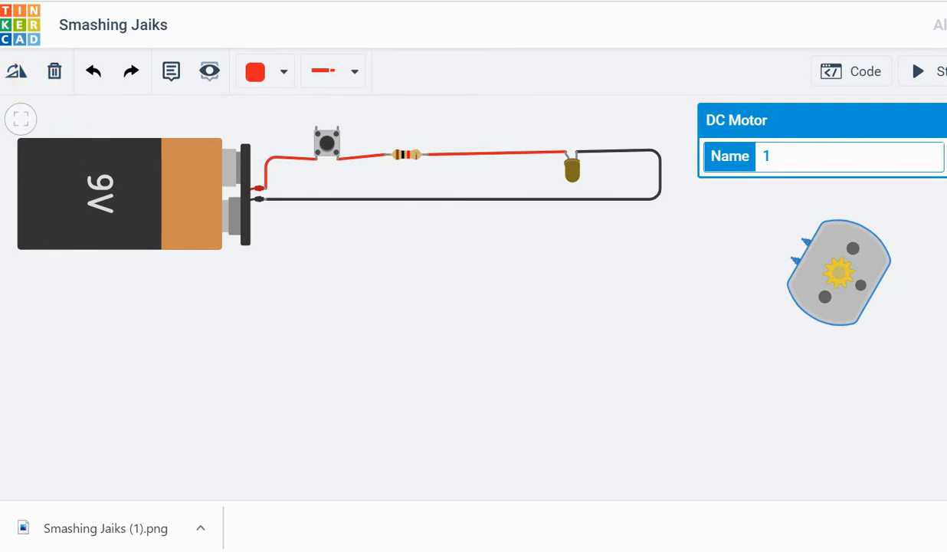
left_click(14, 71)
left_click(15, 71)
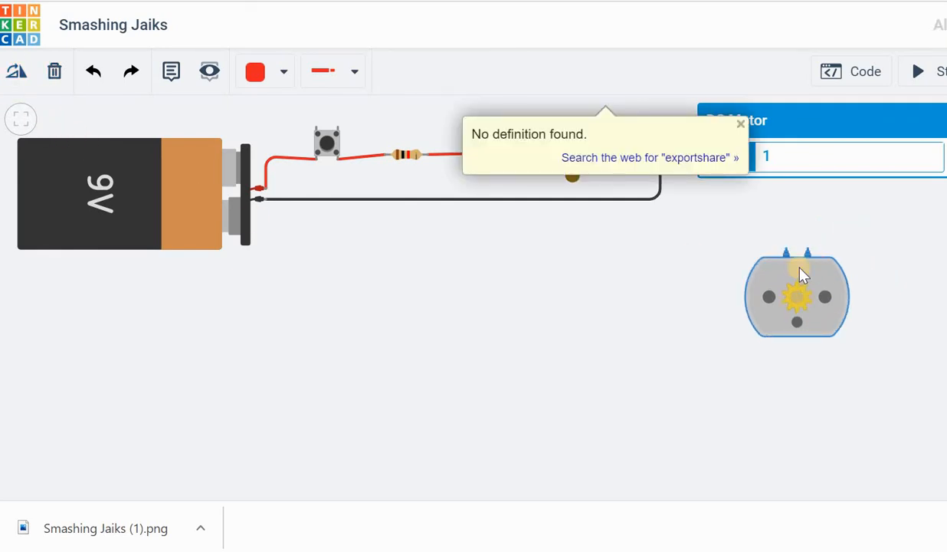
- Move the rotated DC motor up beside the LED circuit, level with the battery, and deselect it
left_click_drag(799, 268, 766, 209)
left_click(893, 227)
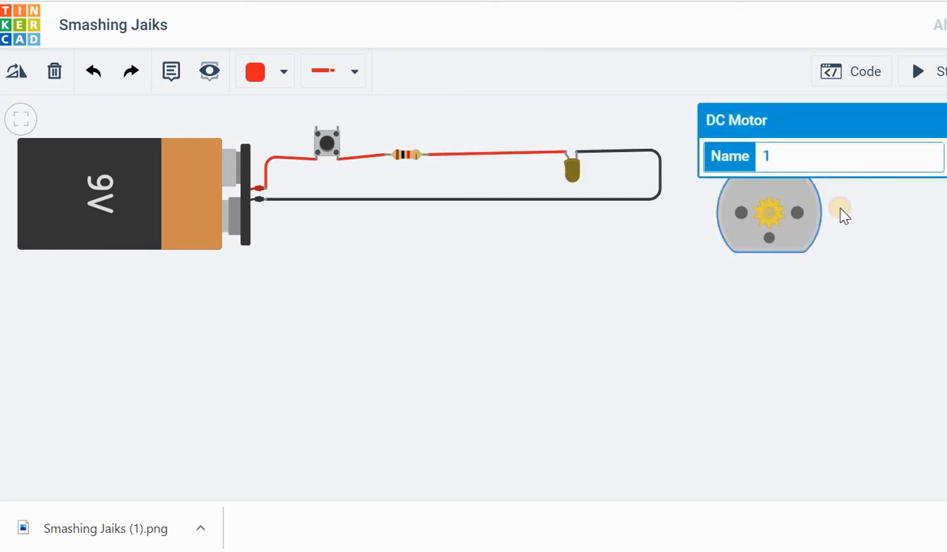
left_click(814, 202)
left_click_drag(778, 174, 783, 166)
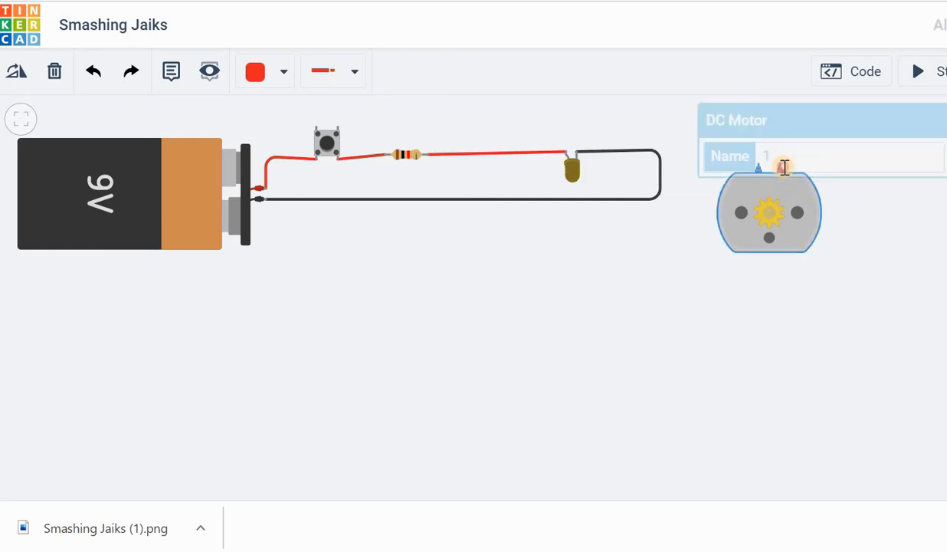
left_click(888, 205)
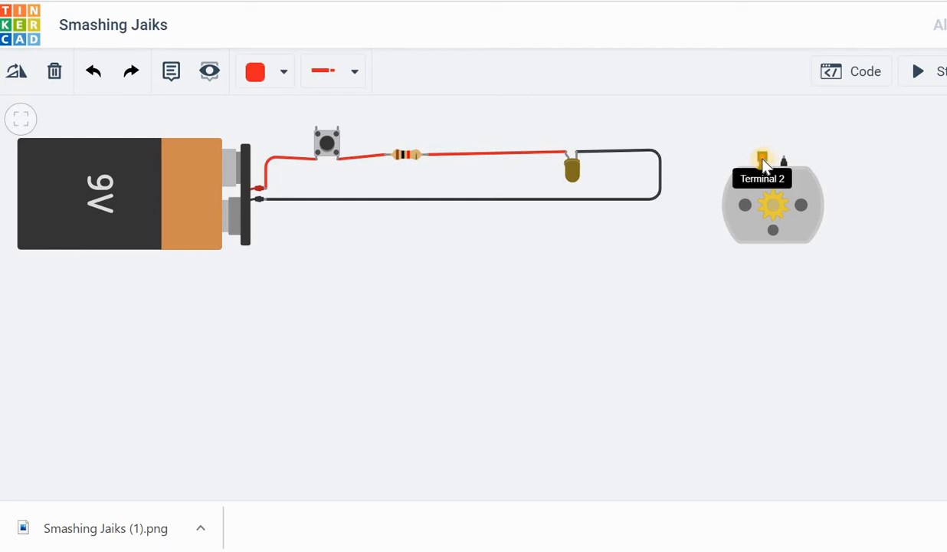
- Wire the DC motor's Terminal 2 to the LED's anode with a red wire bent above the LED
left_click(763, 161)
left_click(753, 112)
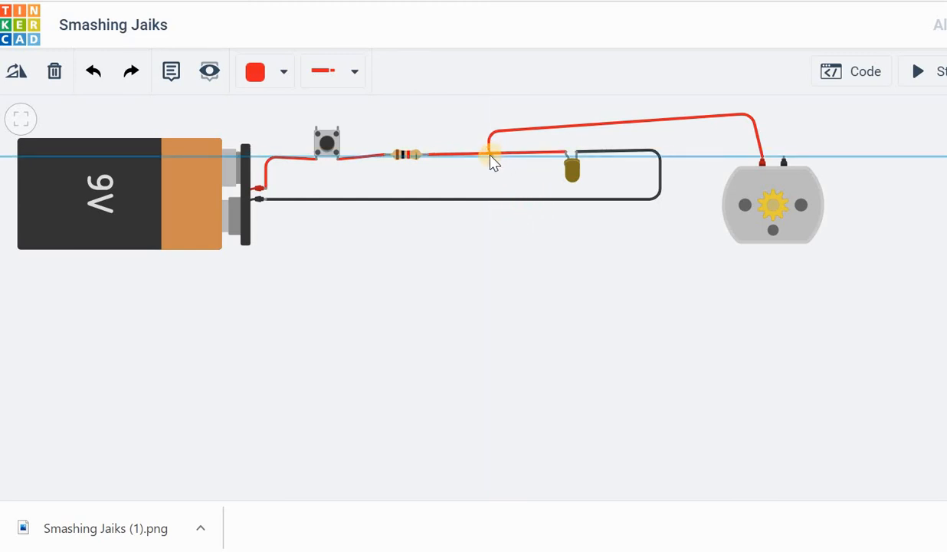
left_click(566, 150)
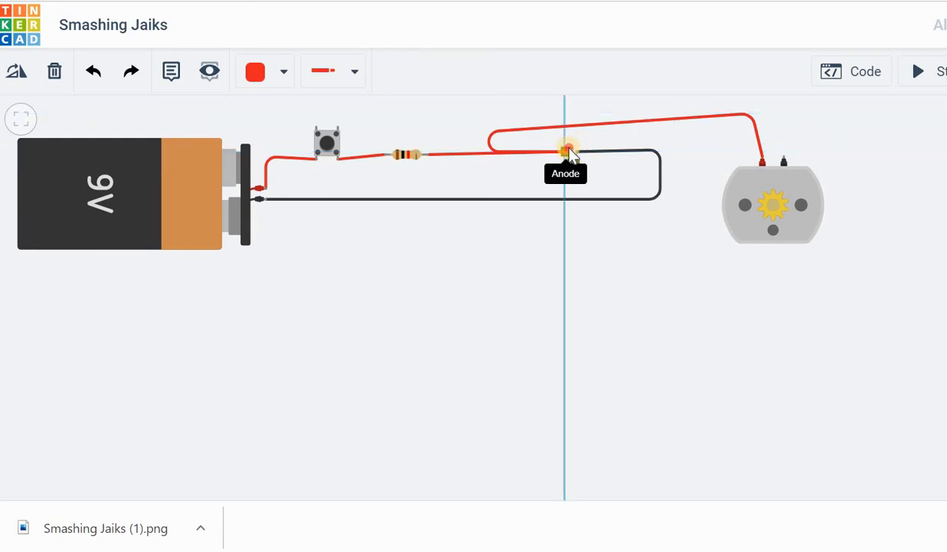
left_click(571, 152)
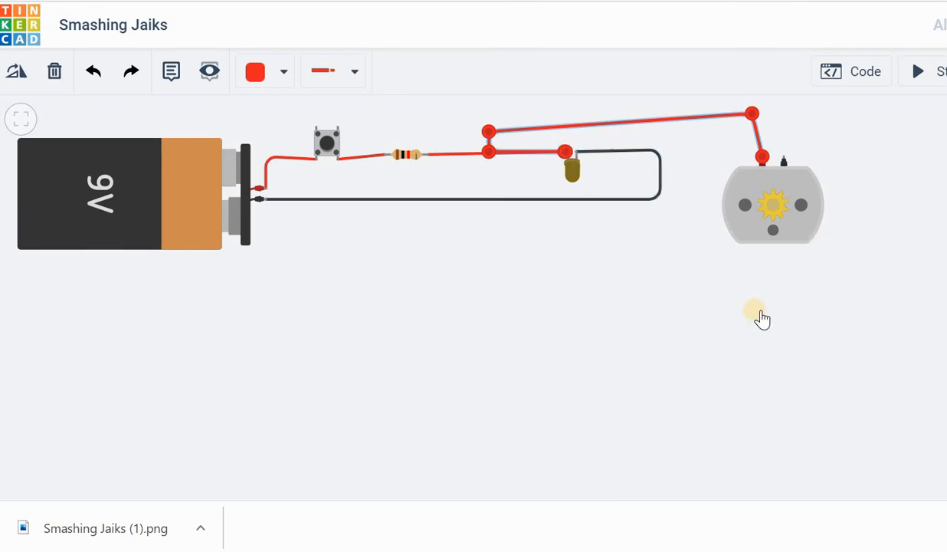
left_click(668, 345)
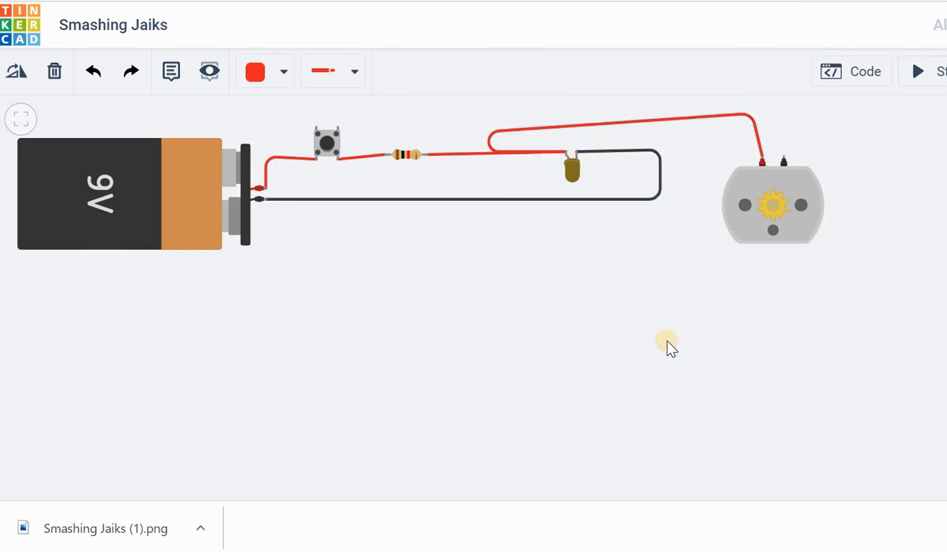
- Wire the DC motor's Terminal 1 to the battery's black terminal, routing the wire around the motor and below the circuit
left_click(784, 162)
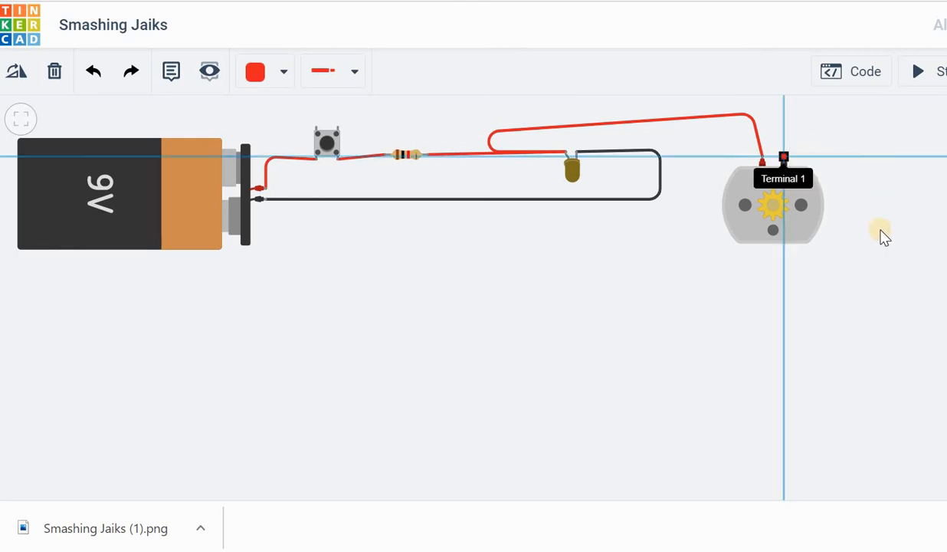
left_click(867, 157)
left_click(835, 296)
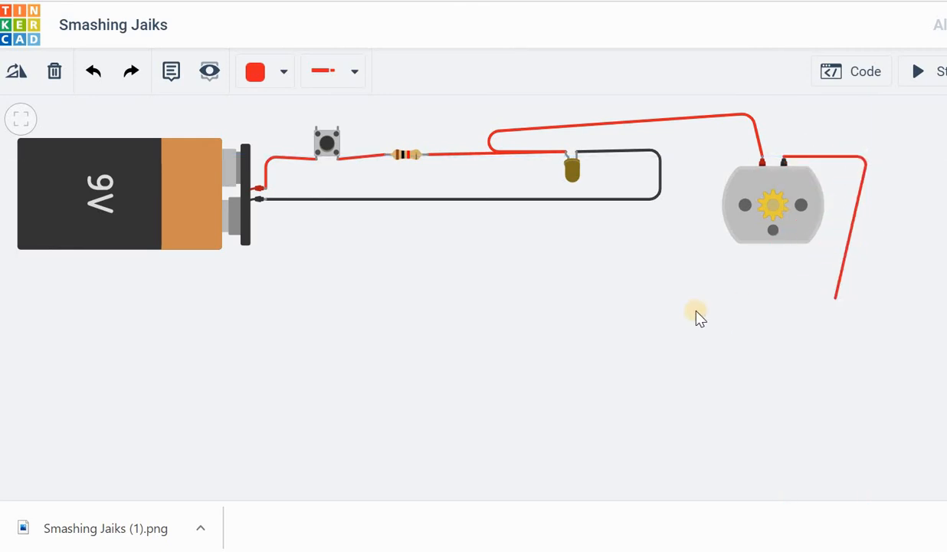
left_click(575, 286)
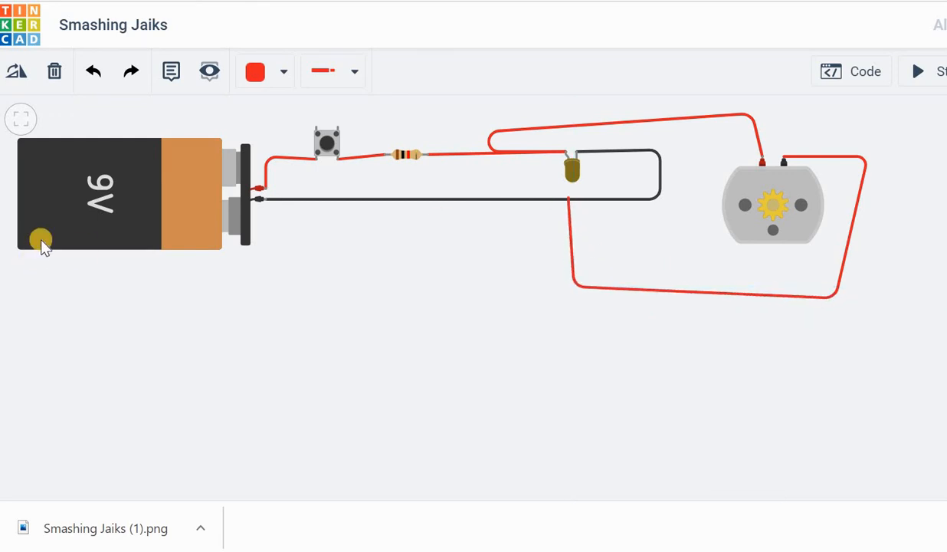
left_click(270, 270)
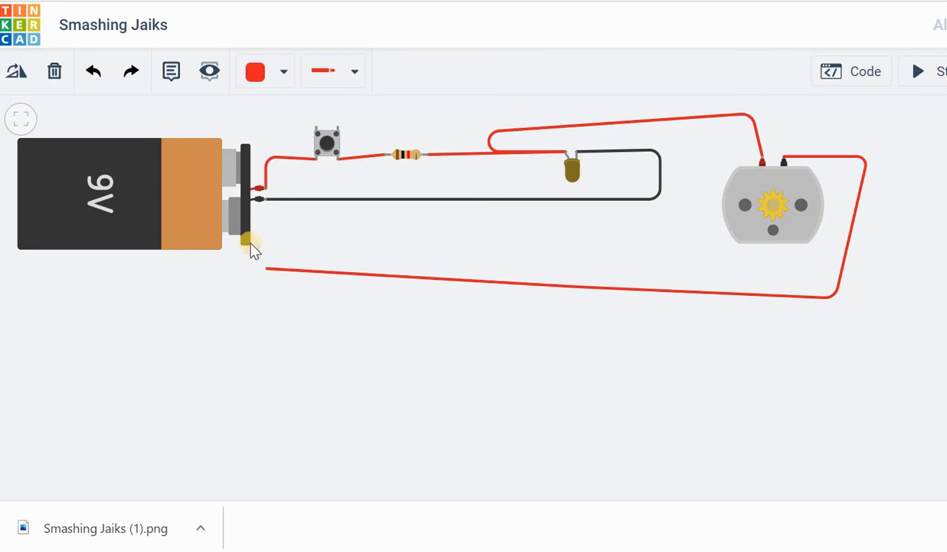
left_click(262, 202)
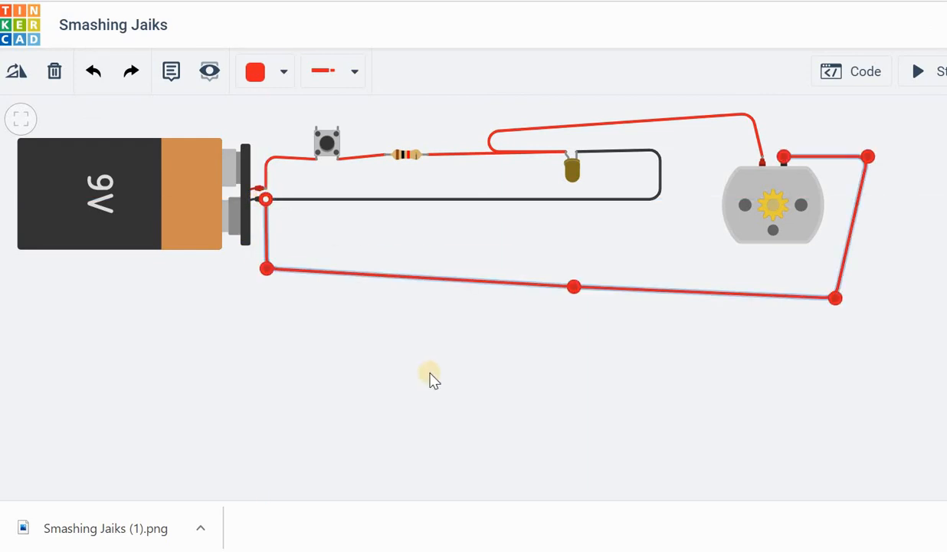
left_click(443, 394)
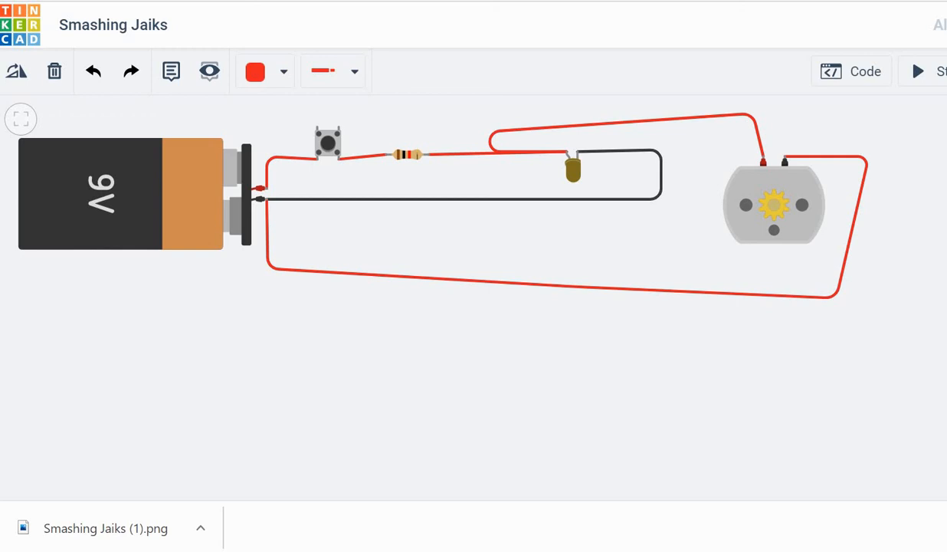
- Change the red wire between the motor's Terminal 1 and the battery to black
left_click(858, 158)
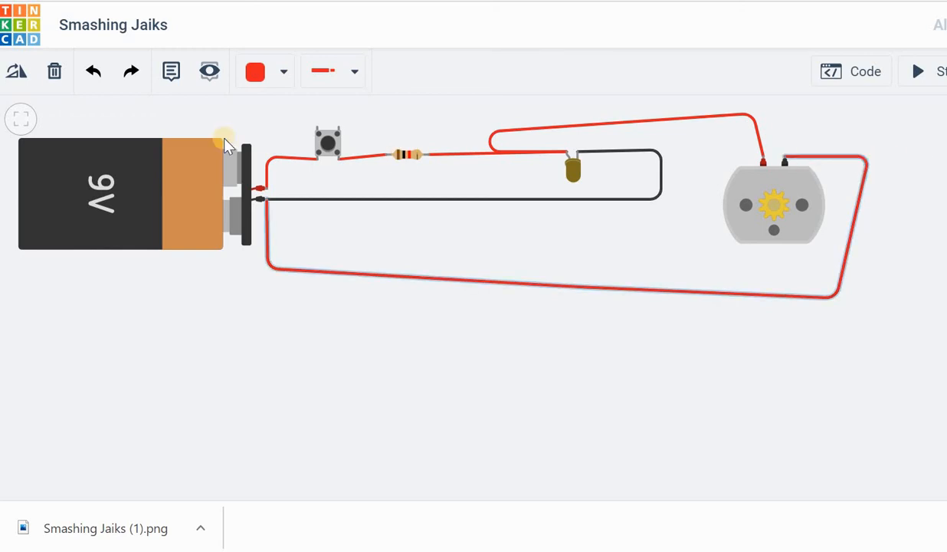
left_click(282, 72)
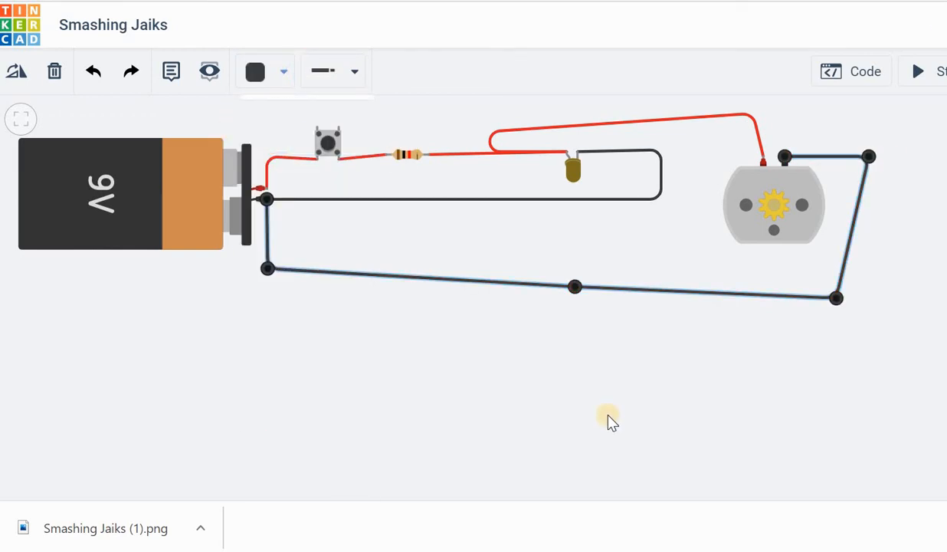
left_click(787, 398)
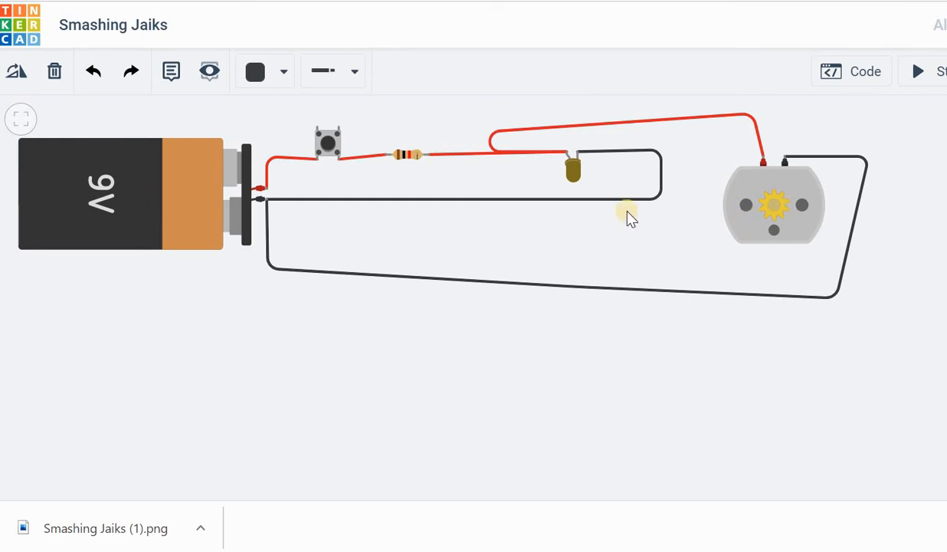
- Simulate the circuit, operate the pushbutton to check the LED and DC motor, and stop the simulation
left_click(328, 143)
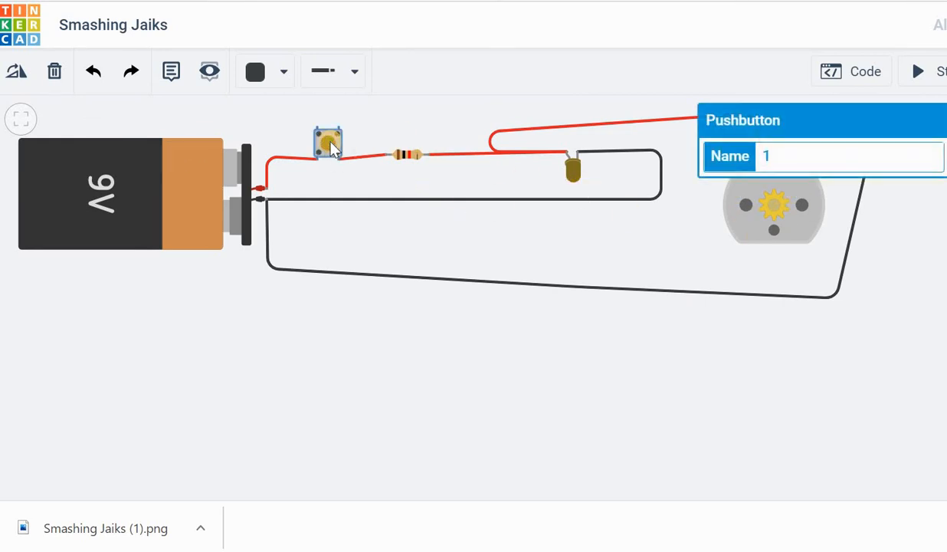
left_click(346, 337)
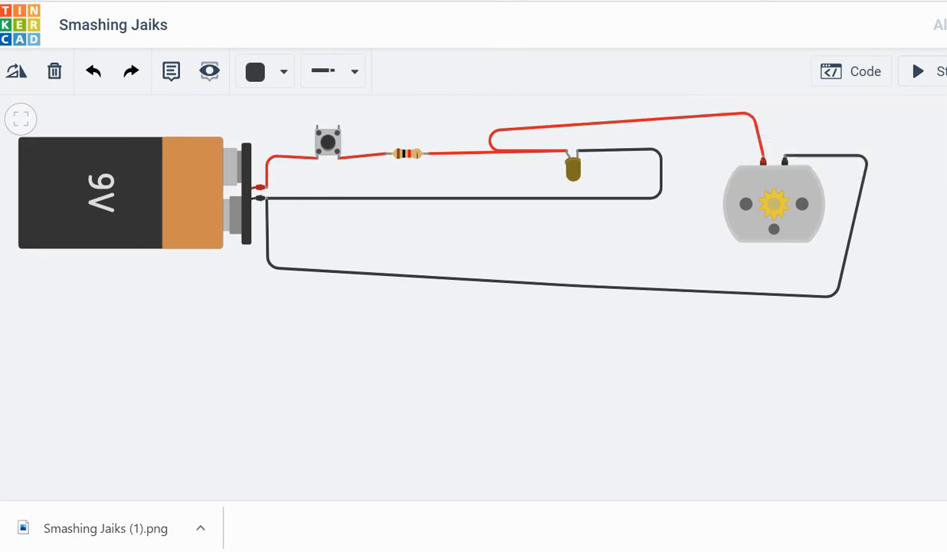
left_click(923, 71)
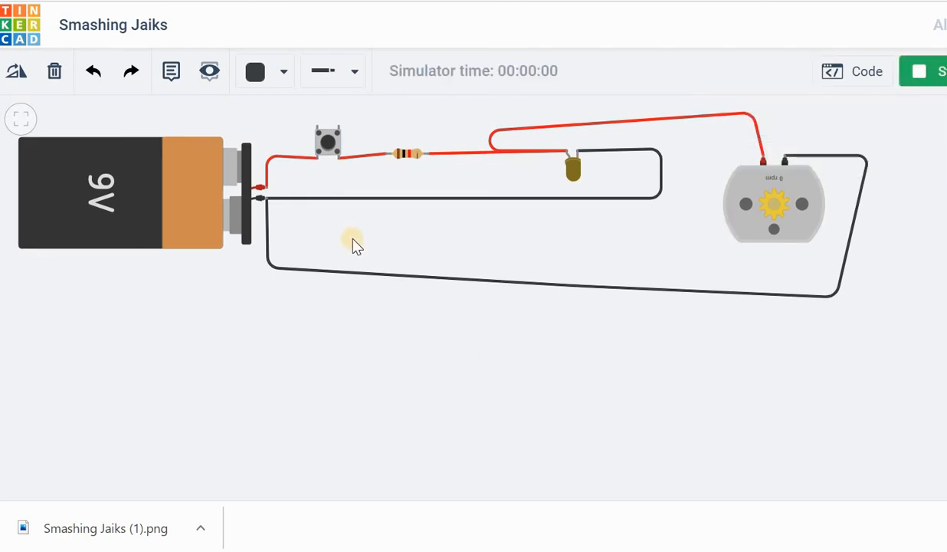
left_click(328, 142)
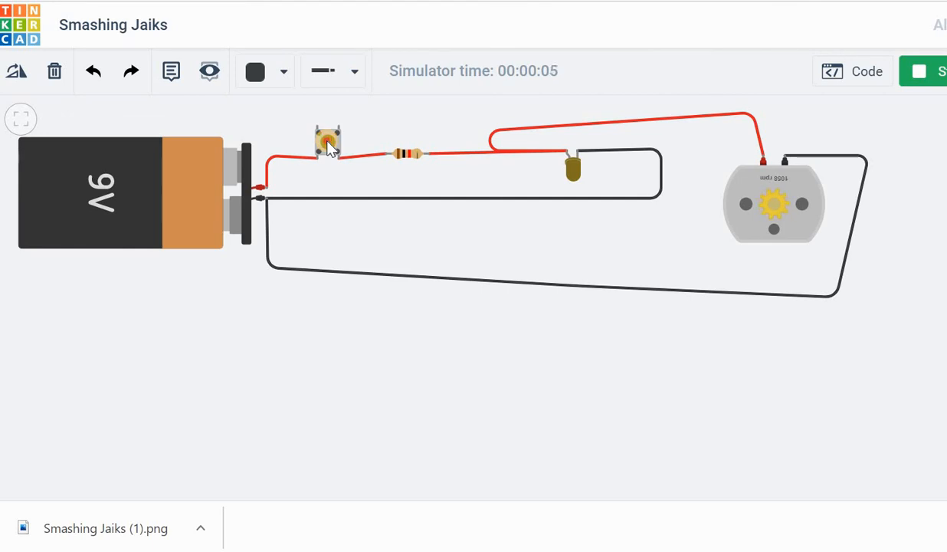
left_click(328, 143)
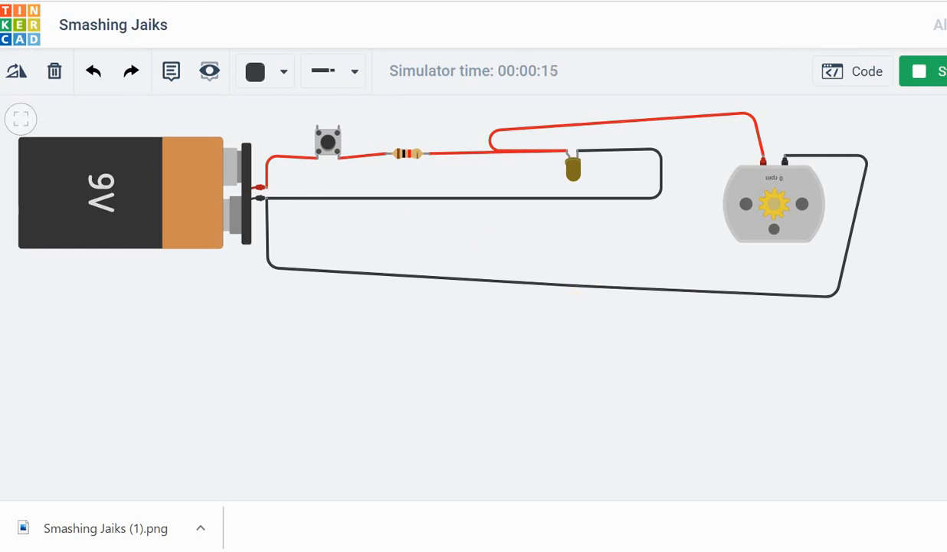
left_click(936, 72)
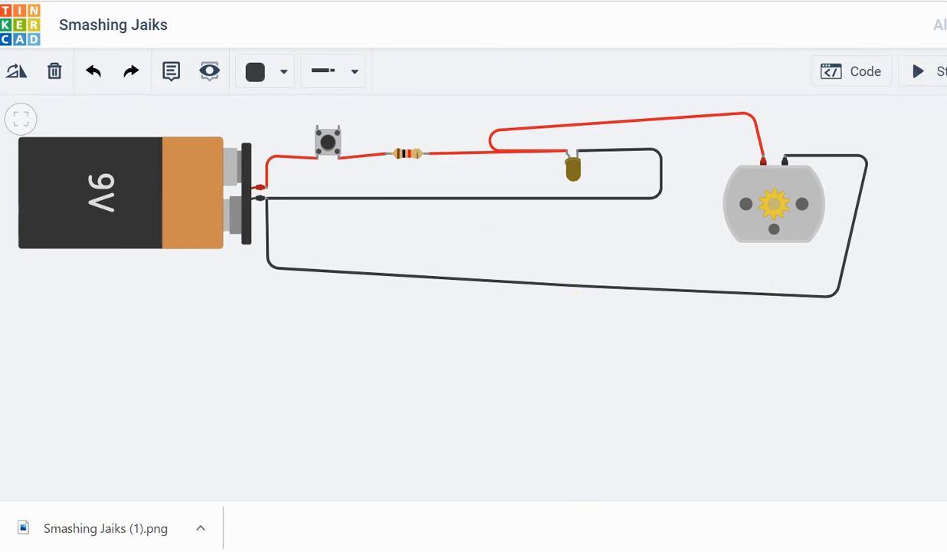
- Move the LED slightly toward the DC motor and deselect it
left_click(586, 159)
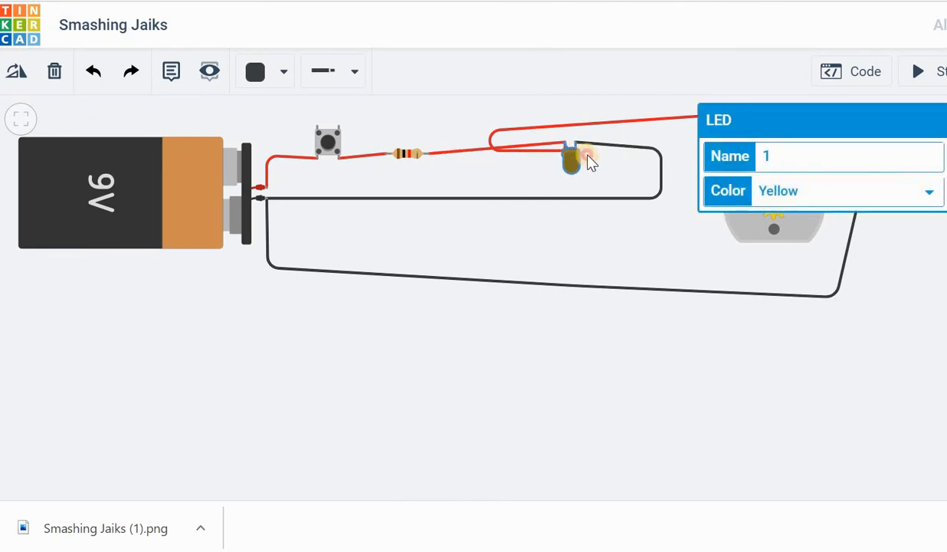
left_click_drag(590, 161, 589, 158)
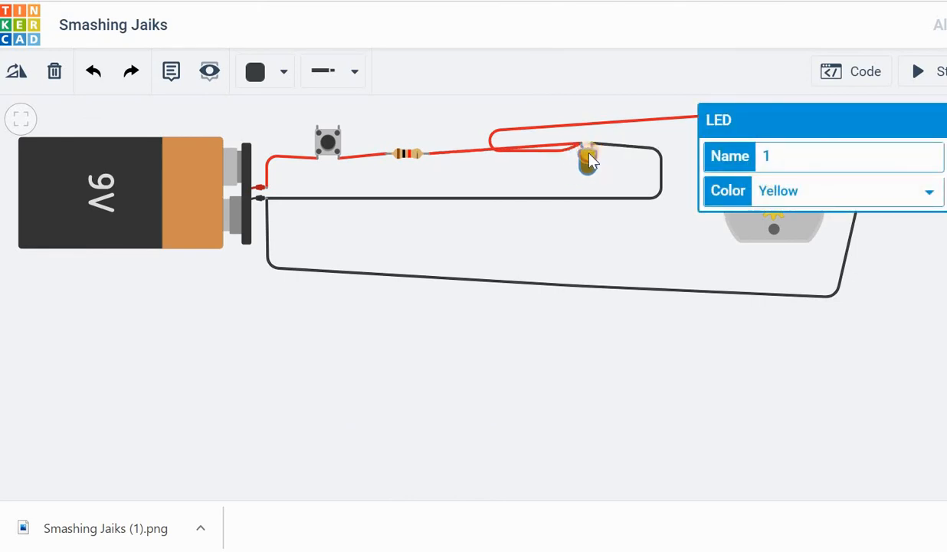
left_click(659, 349)
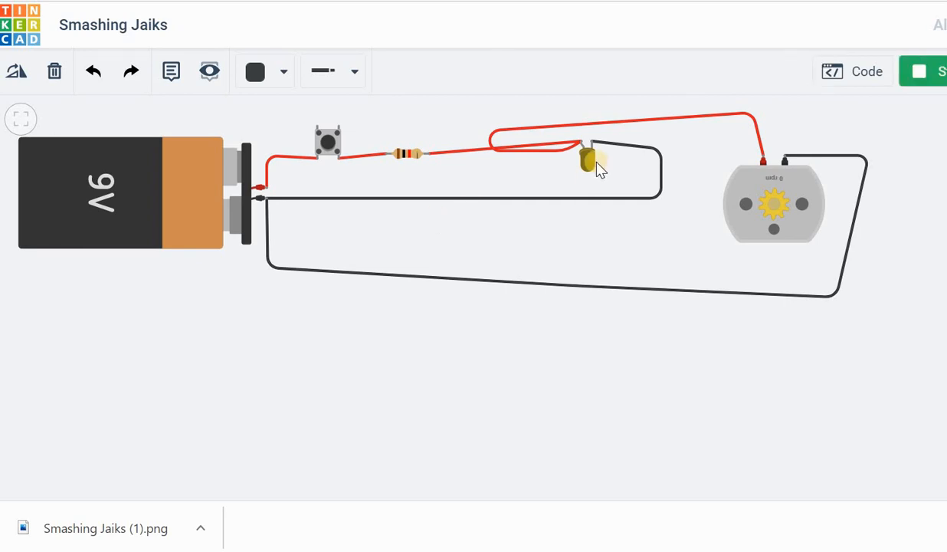
- Simulate the circuit again, operating the pushbutton to check the LED and motor, and inspect the resistor's properties
left_click(331, 145)
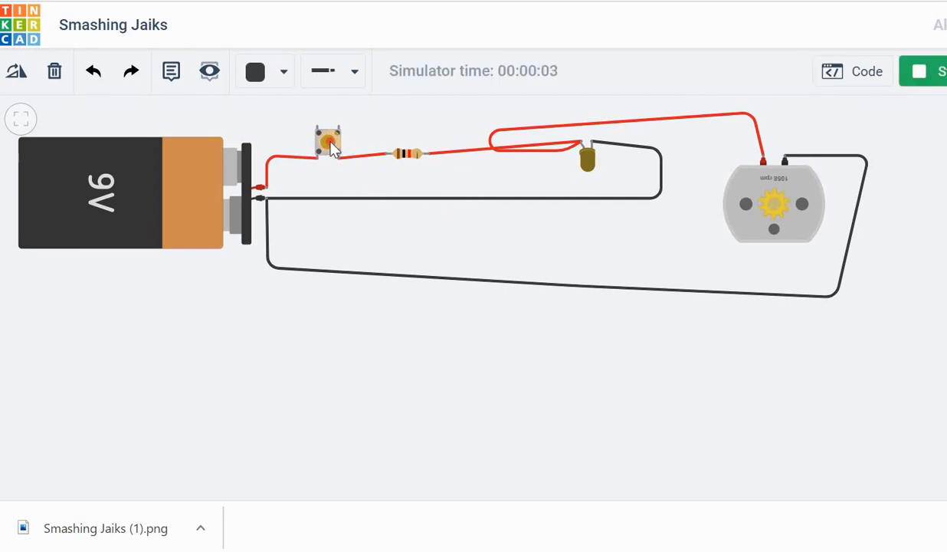
double_click(331, 144)
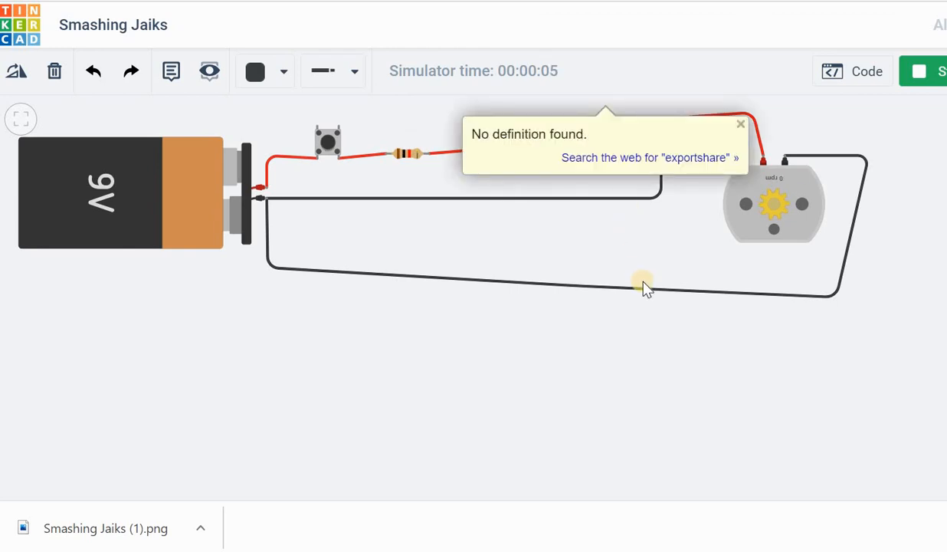
left_click(740, 124)
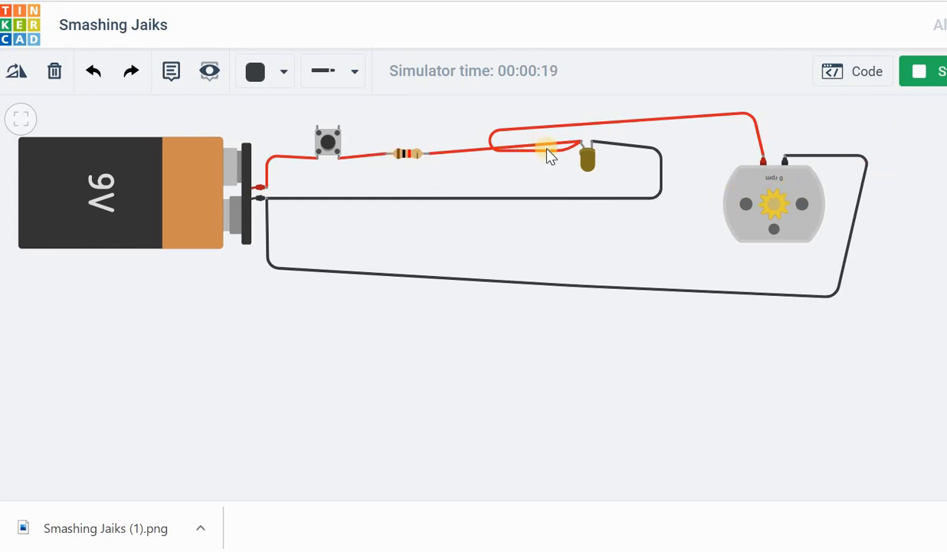
left_click(408, 156)
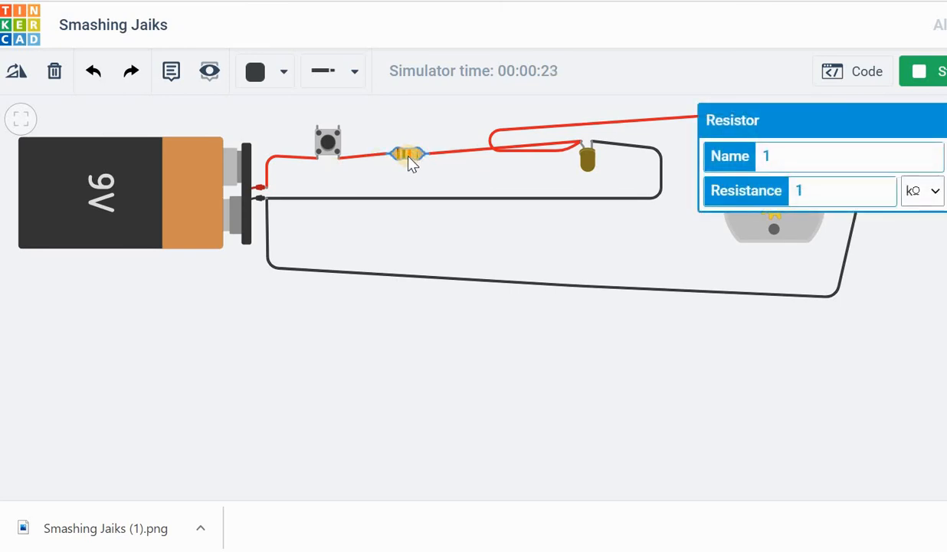
left_click(602, 322)
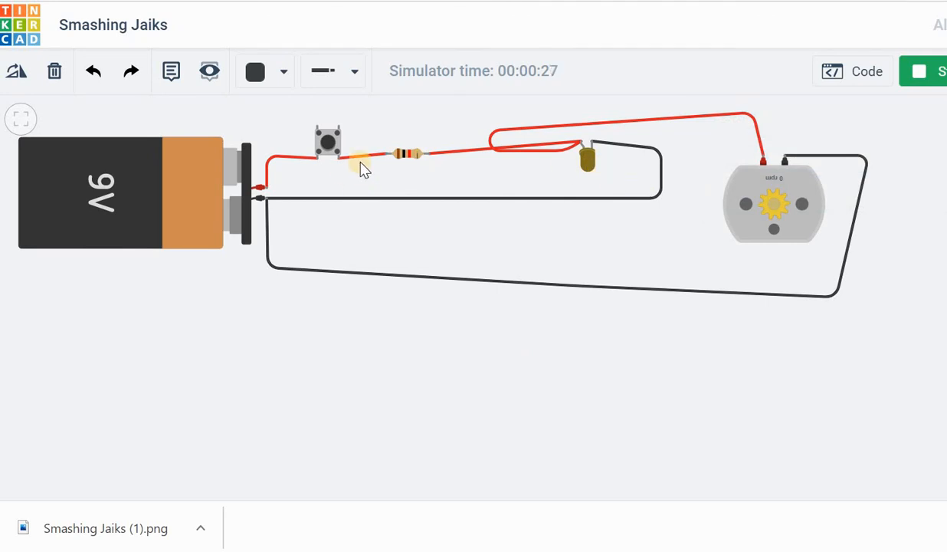
- Delete the red wire that runs from the DC motor's Terminal 2 toward the LED's anode
left_click(579, 144)
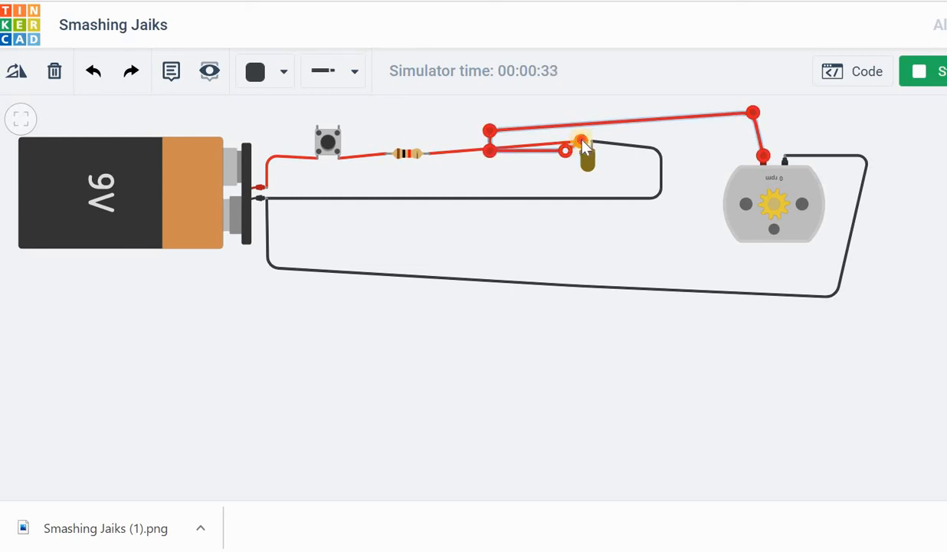
left_click(581, 142)
left_click(553, 168)
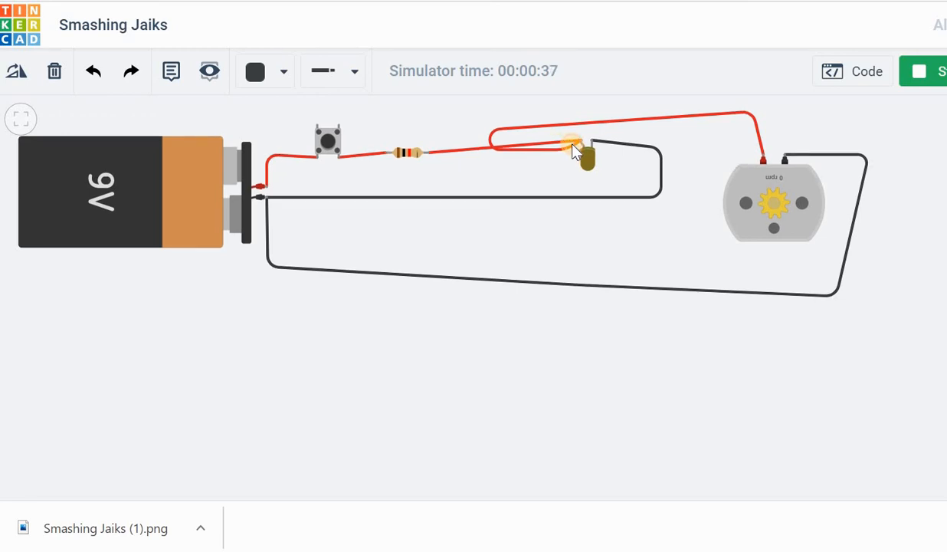
left_click(573, 145)
key("Delete")
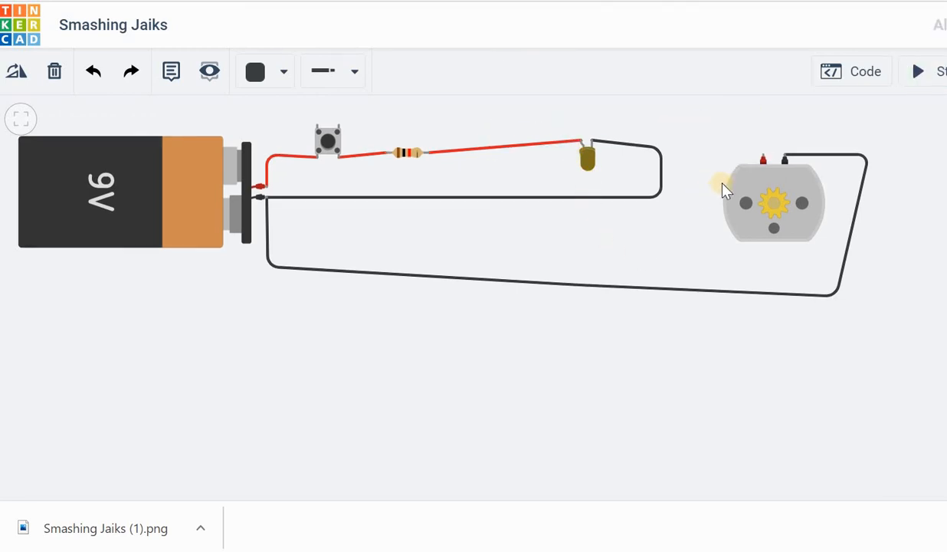
- Wire the DC motor's Terminal 2 to the pushbutton's Terminal 2a with a black wire bent above the LED
left_click(764, 159)
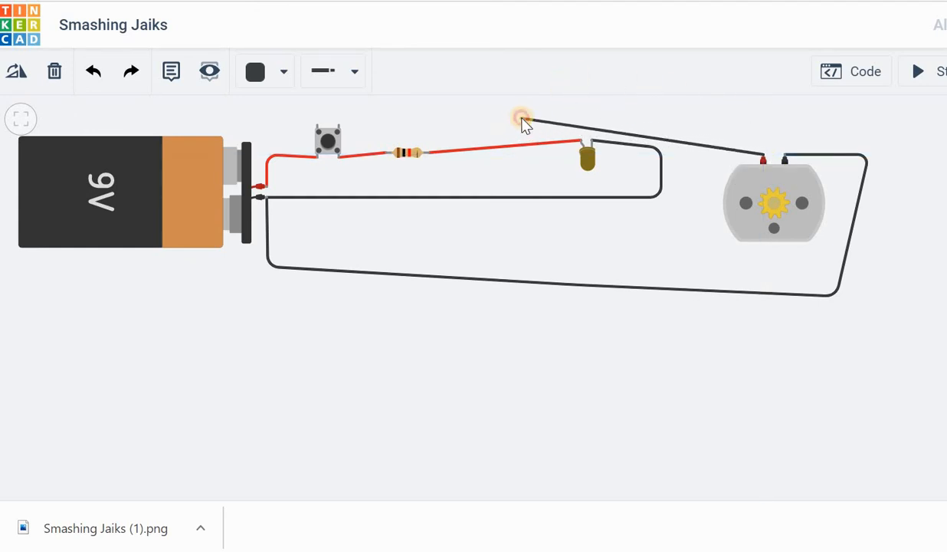
left_click(337, 157)
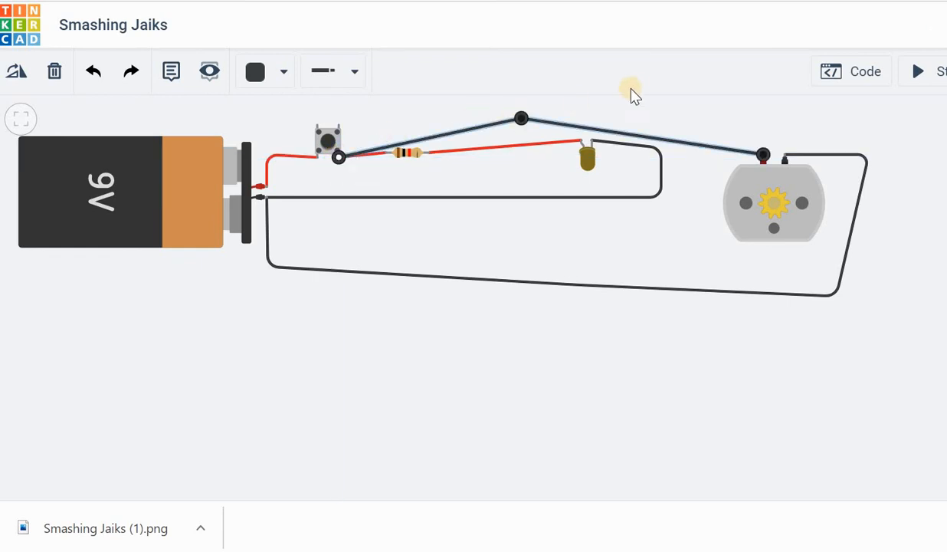
left_click(744, 94)
- Start the simulation and operate the pushbutton to check the LED and motor with the motor wired directly to the button
left_click(929, 72)
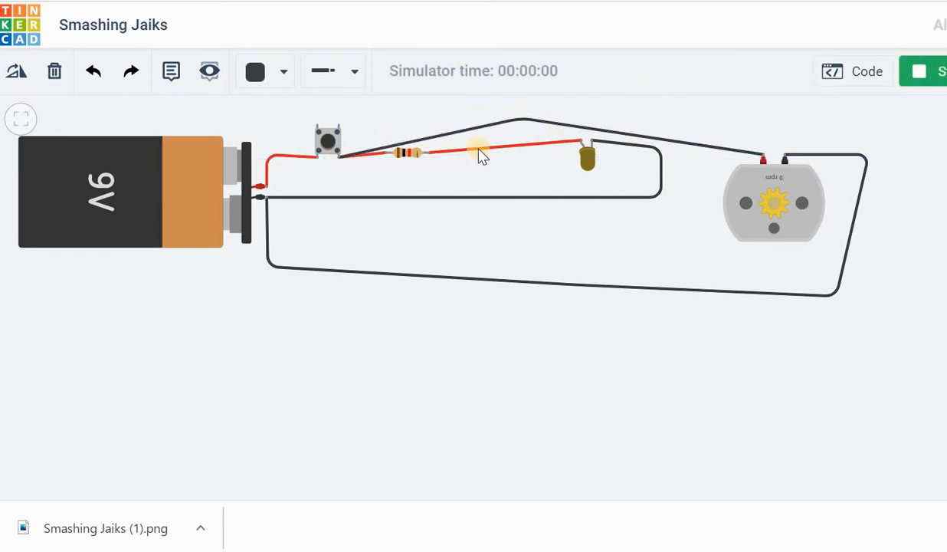
left_click(325, 139)
left_click(326, 140)
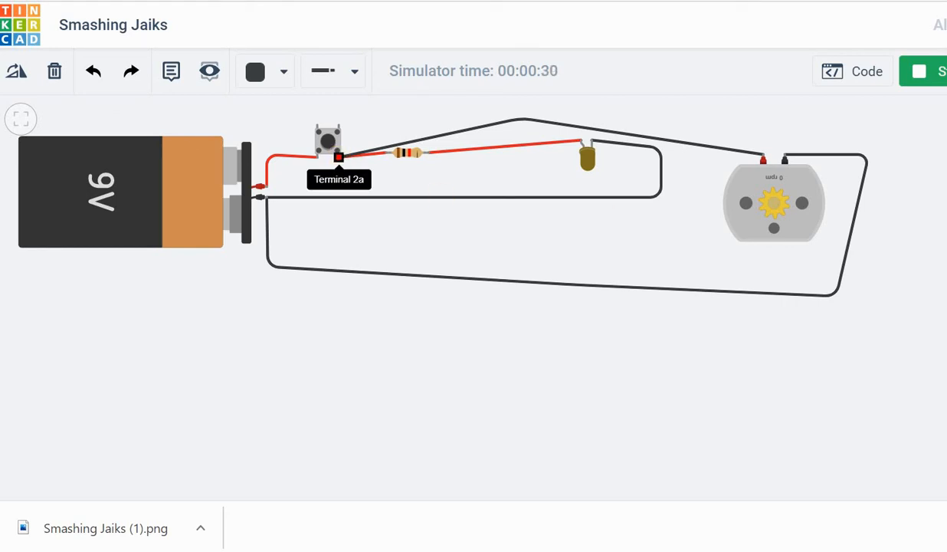
- Download a snapshot image of the Smashing Jaiks design and copy its collaboration link for inviting people
left_click(946, 71)
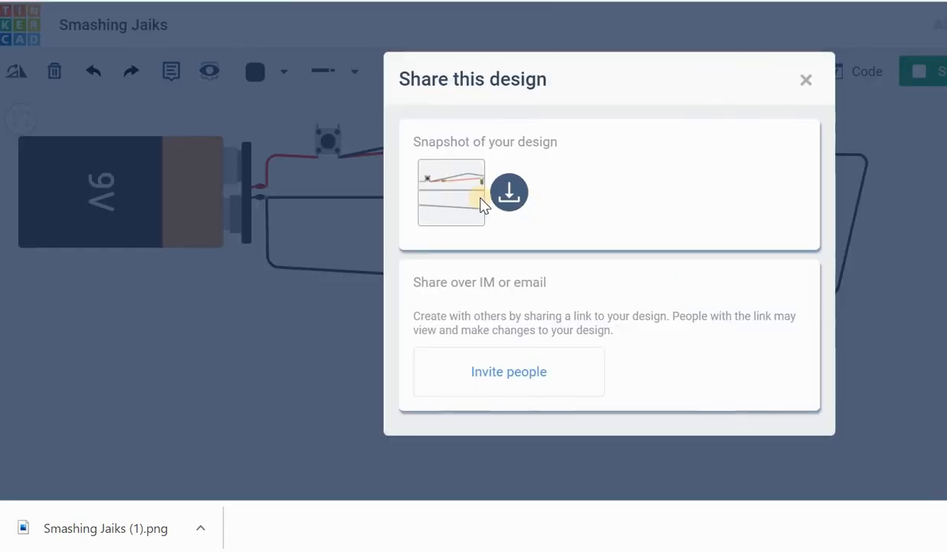
left_click(515, 198)
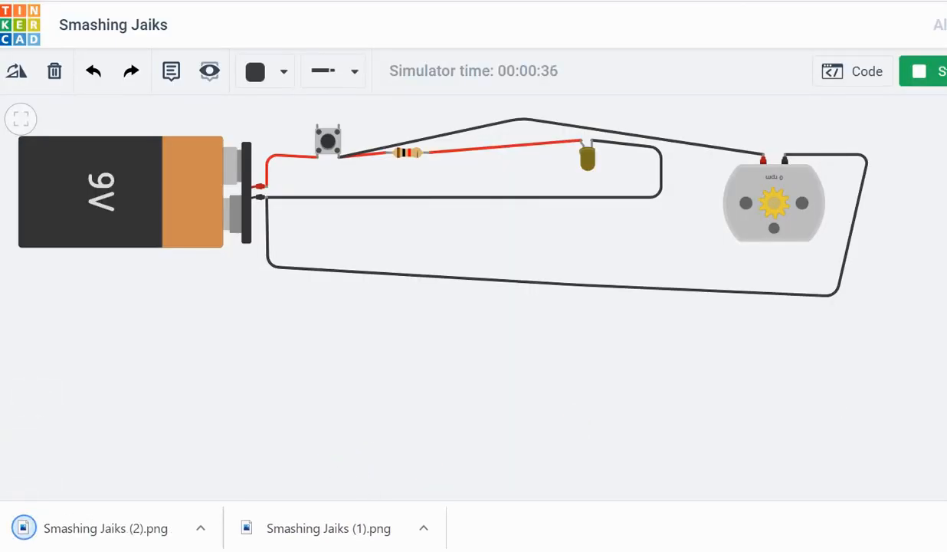
left_click(946, 72)
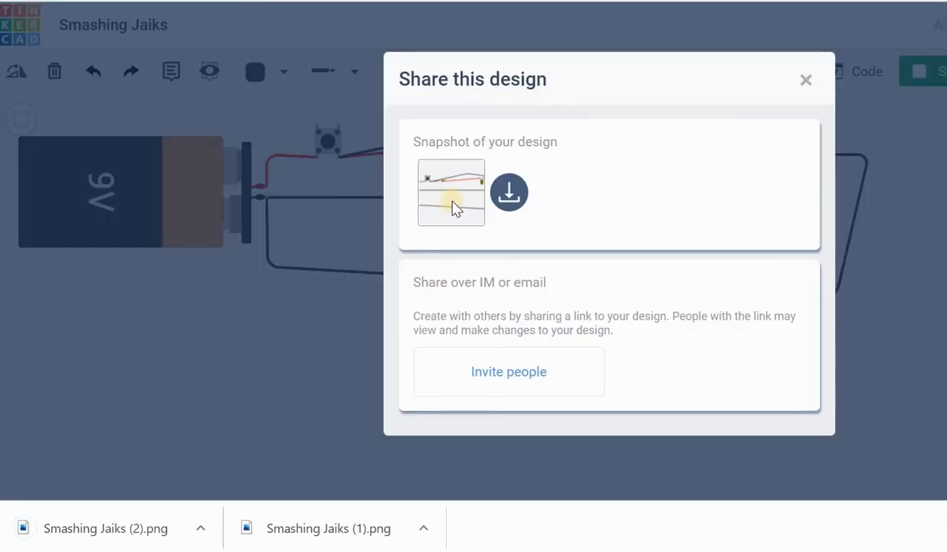
left_click(493, 371)
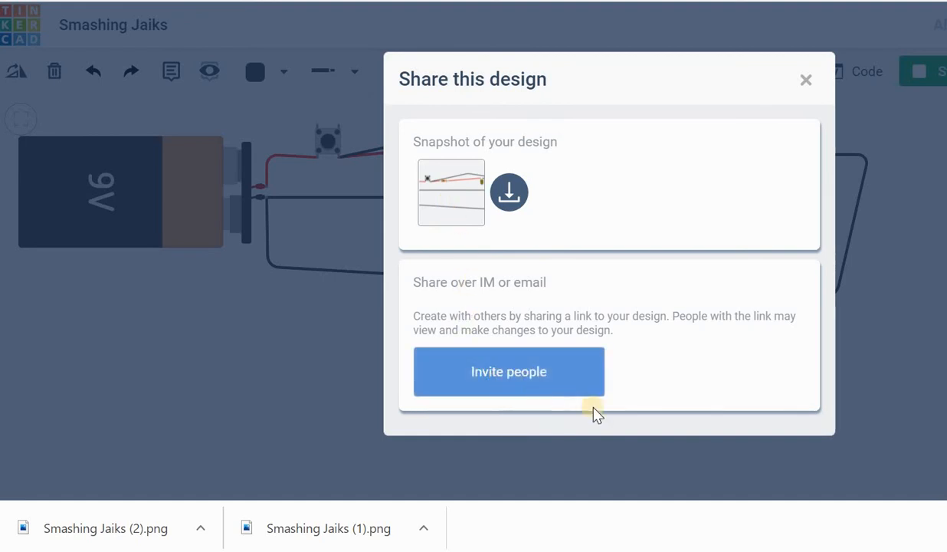
left_click(776, 193)
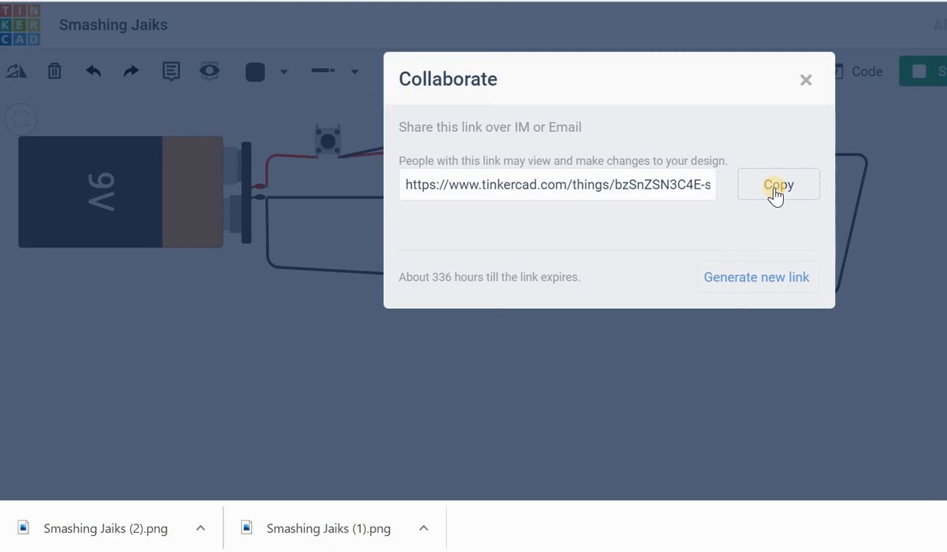
left_click(747, 188)
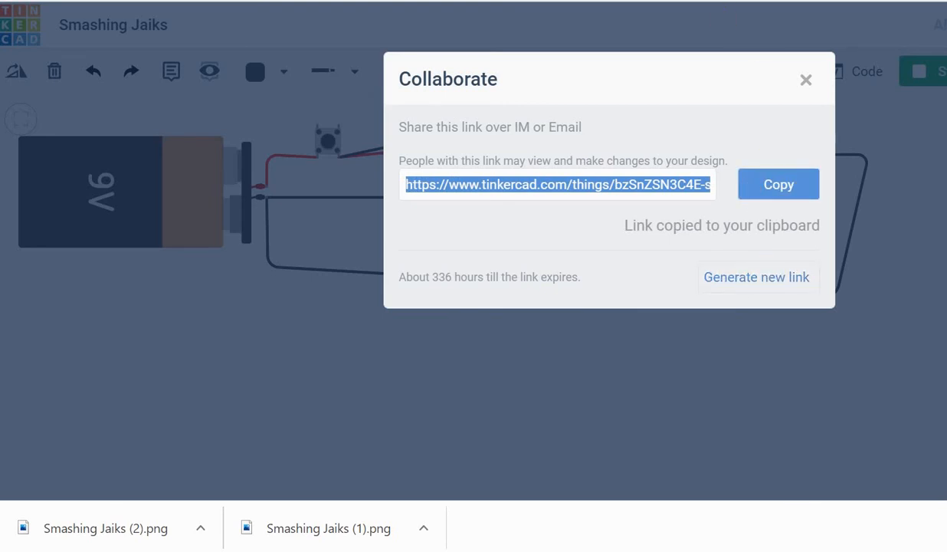
- Switch to the Google Meet call and send the copied design link in the in-call messages
key("ctrl+shift+Tab")
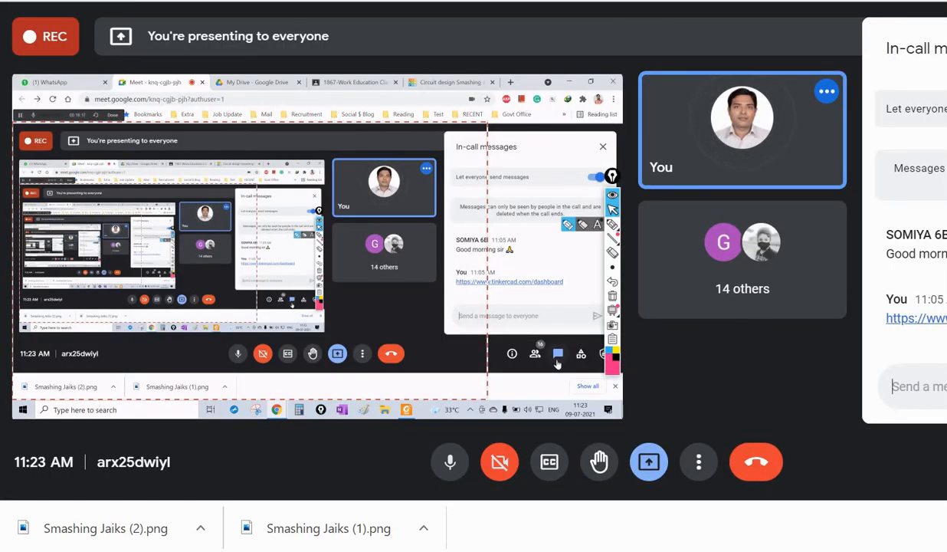
left_click(557, 361)
left_click(557, 361)
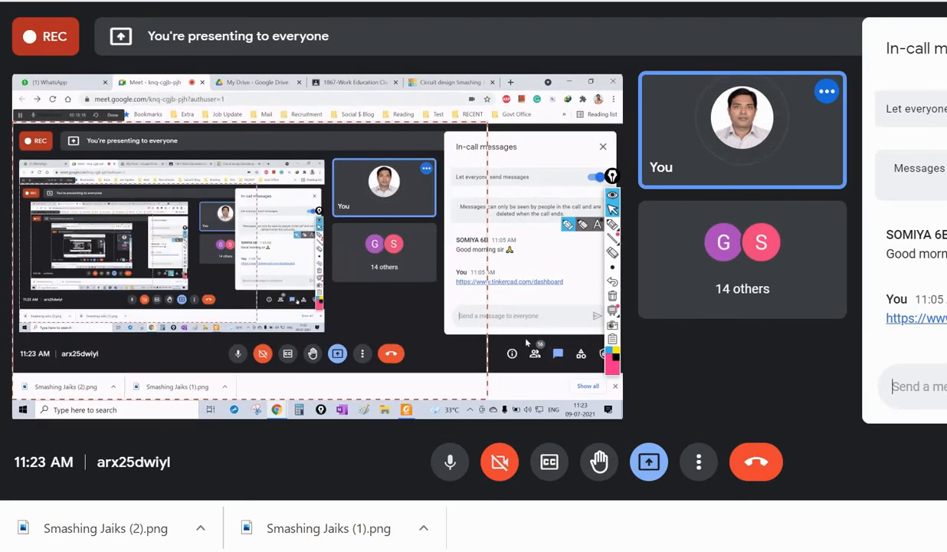
key("ctrl+v")
key("Return")
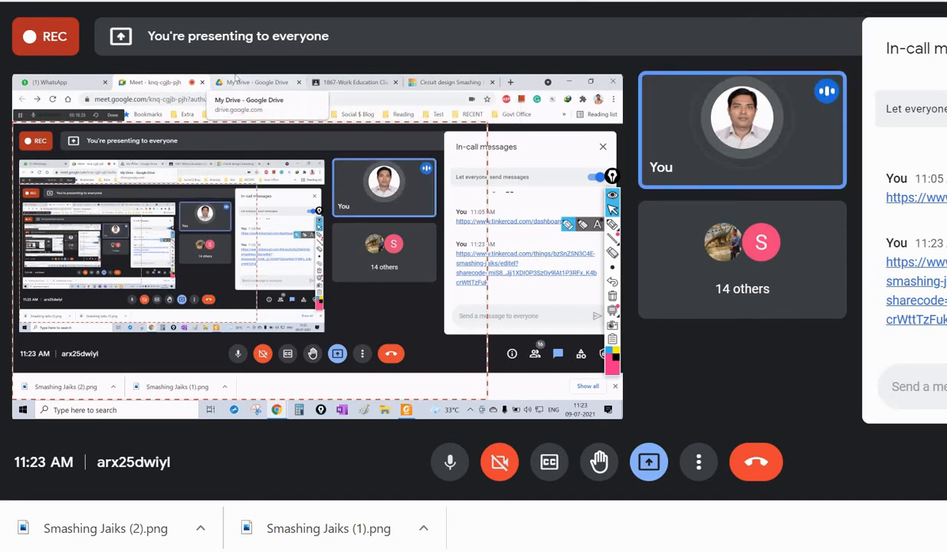
- Return to the Tinkercad circuit and close the Collaborate dialog
left_click(236, 79)
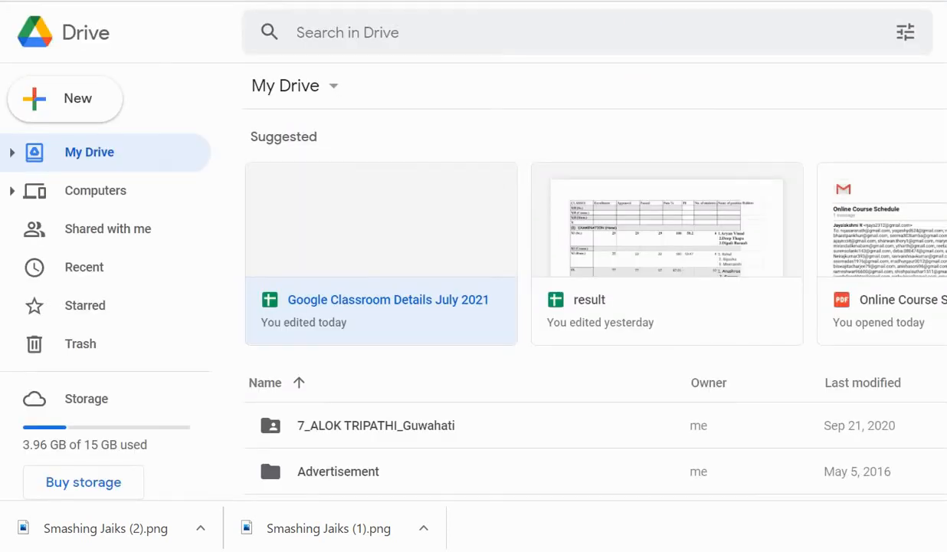
left_click(475, 2)
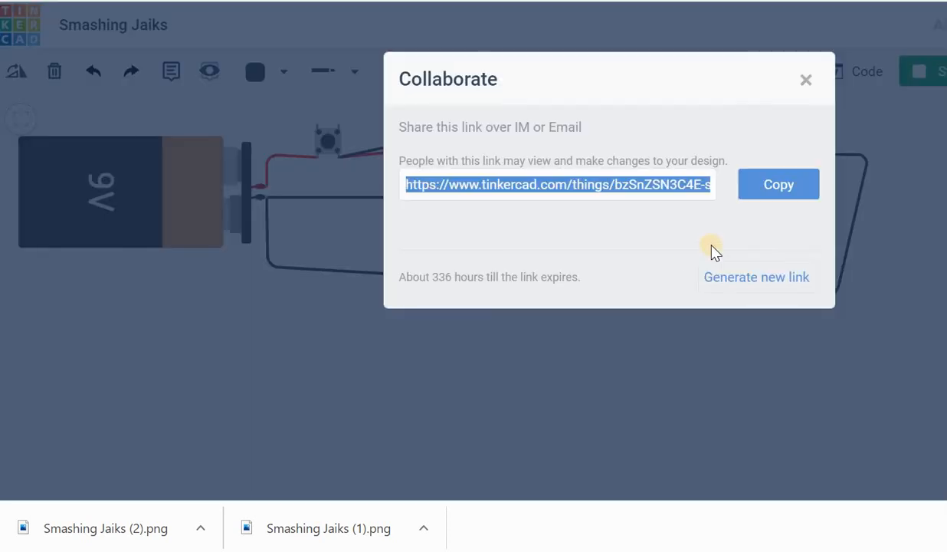
left_click(806, 81)
left_click(529, 436)
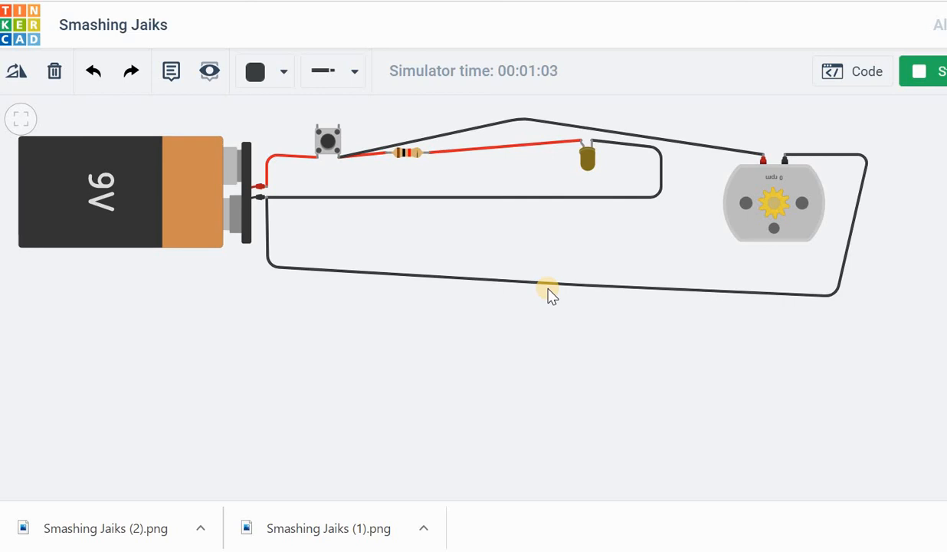
- Delete the black wire between the pushbutton and DC motor, and remove the motor with its remaining wire to the battery
left_click(513, 122)
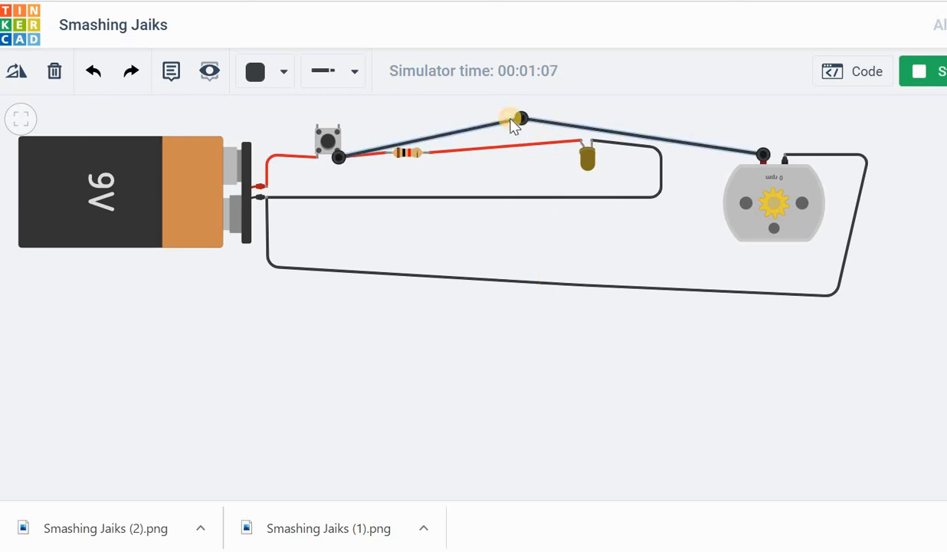
key("Delete")
left_click(772, 199)
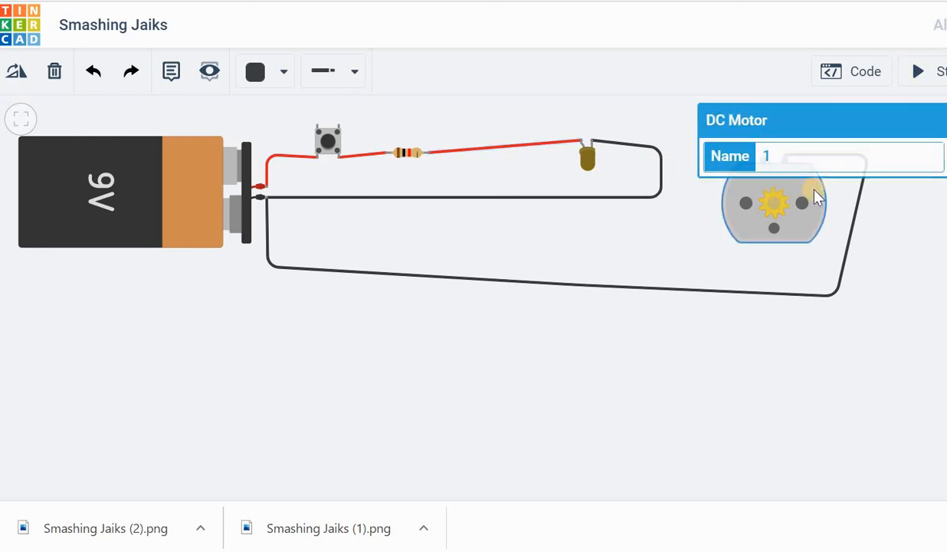
key("Delete")
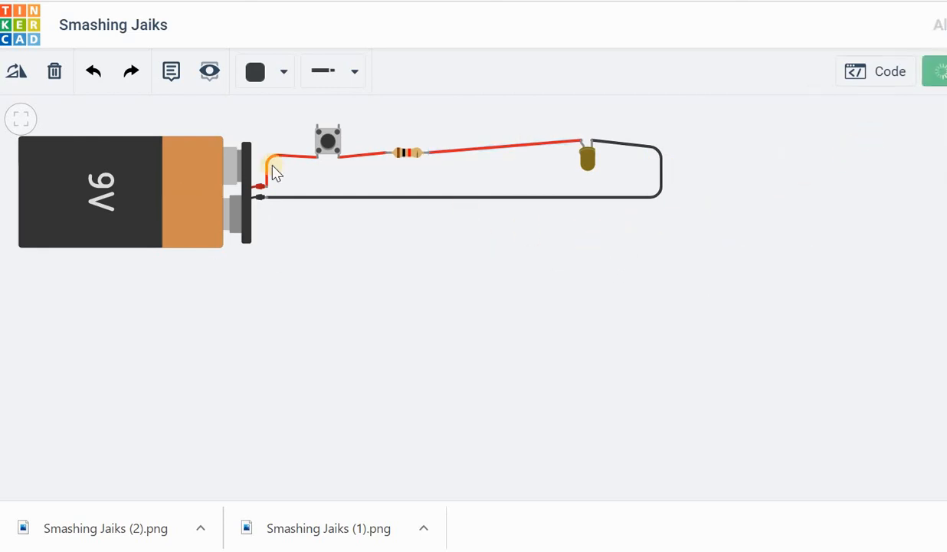
- Simulate the circuit without the motor, operating the pushbutton repeatedly to check the LED
left_click(330, 146)
left_click(330, 146)
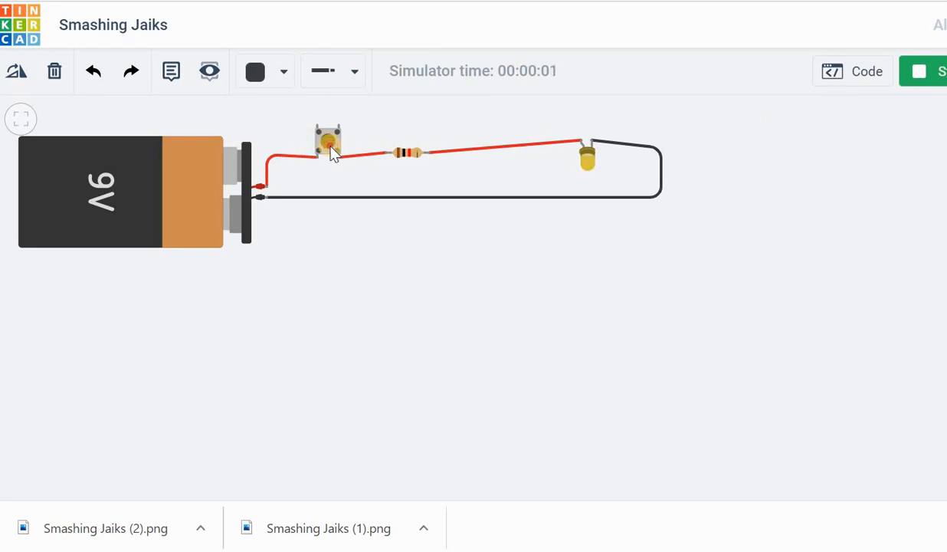
left_click(329, 146)
left_click(329, 145)
left_click(330, 146)
left_click(330, 145)
left_click(330, 145)
- Close the browser's downloads bar below the circuit
scroll(772, 326, "down", 2)
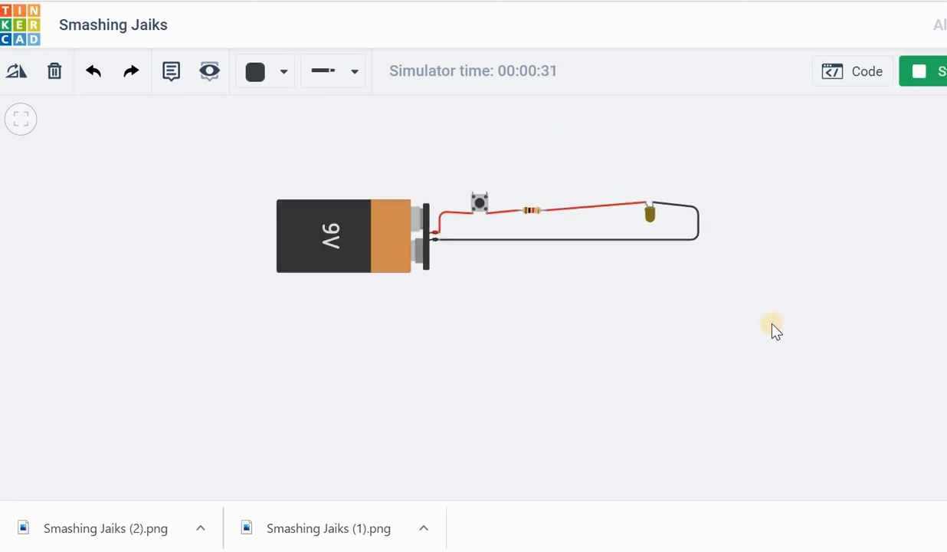
scroll(634, 323, "up", 1)
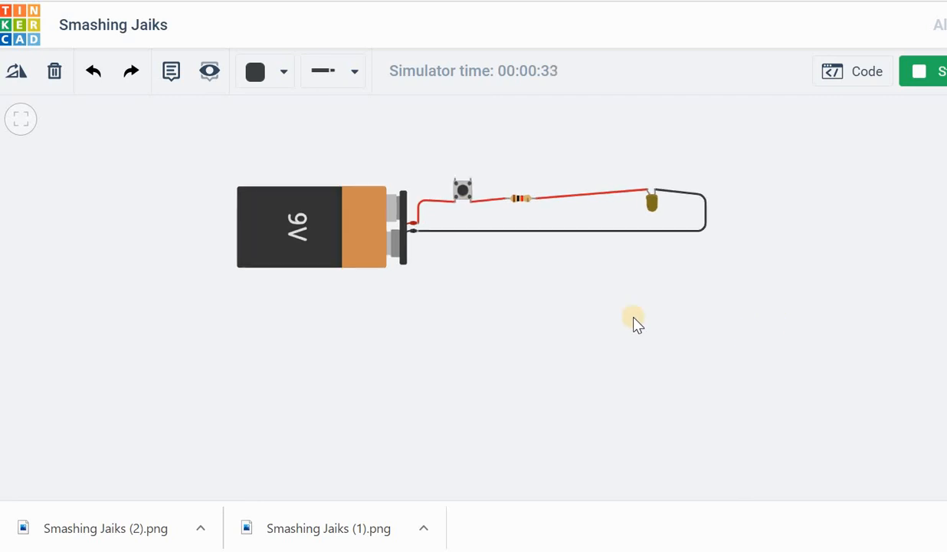
scroll(635, 323, "up", 2)
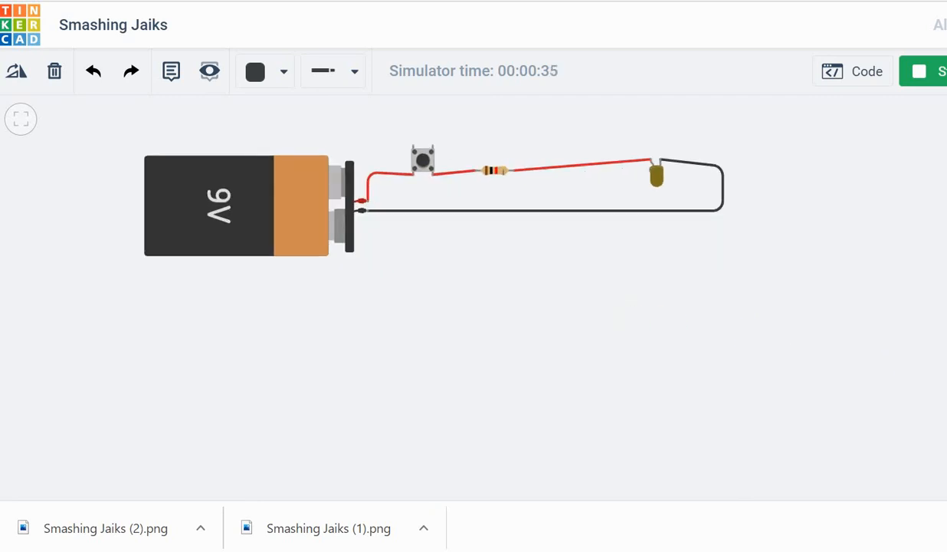
left_click(945, 528)
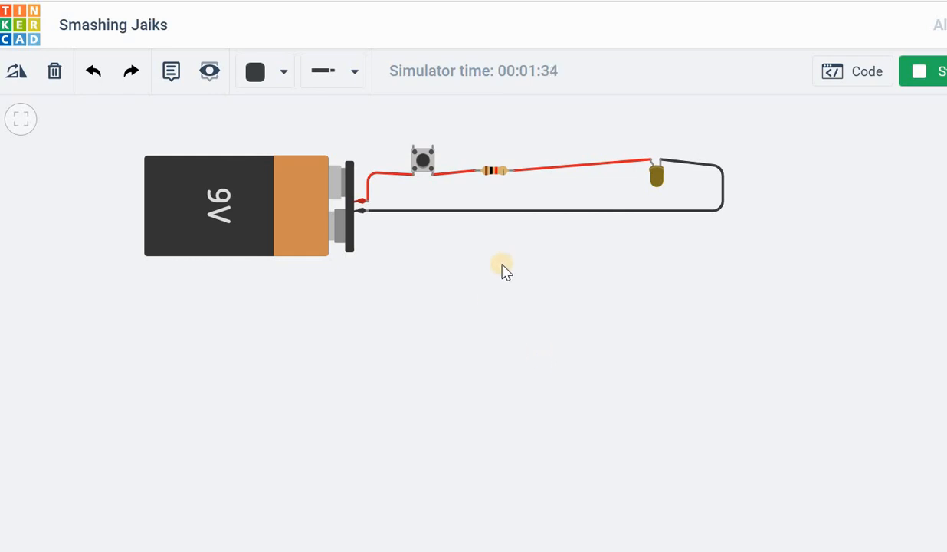
- Close the in-call messages in the Google Meet call and minimize the browser to reach the desktop
left_click(305, 0)
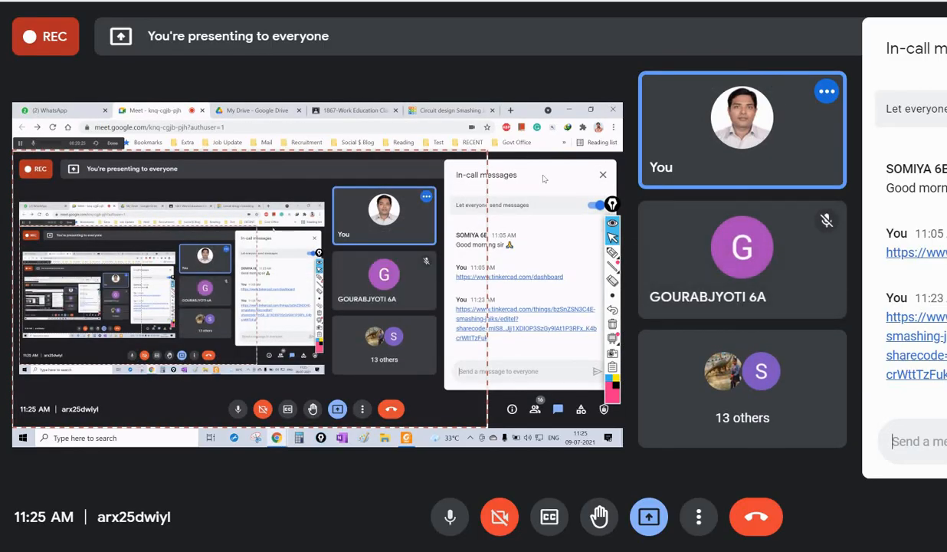
left_click(946, 47)
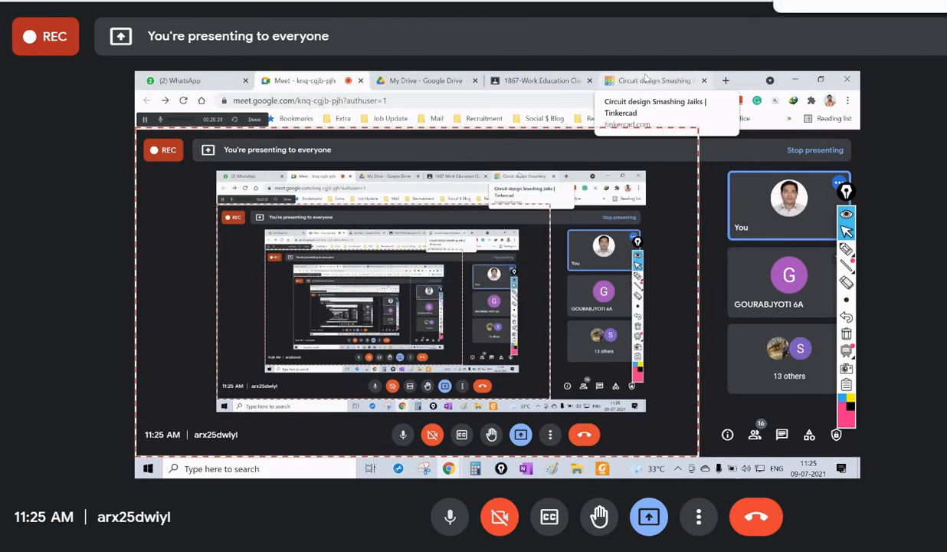
left_click(804, 0)
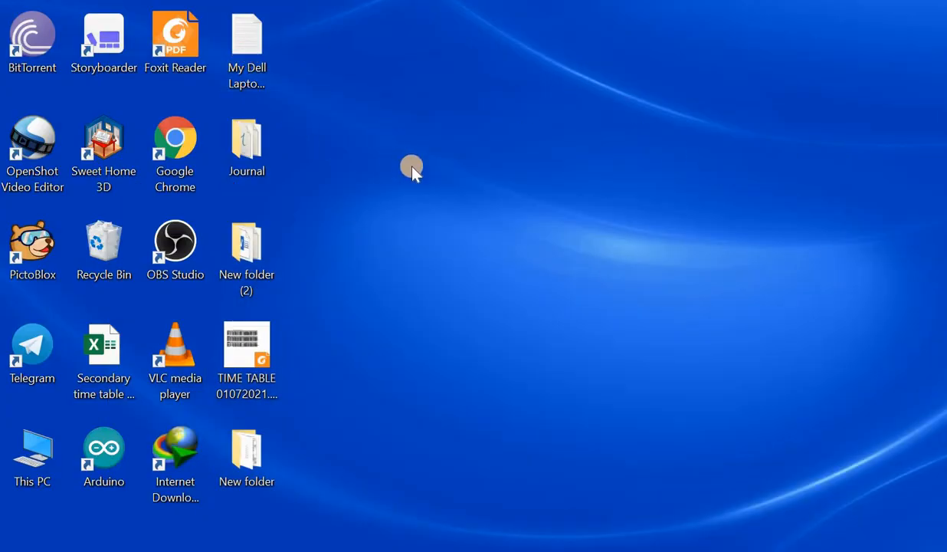
- Create a new Journal Document on the desktop and open it maximized in Windows Journal
right_click(443, 255)
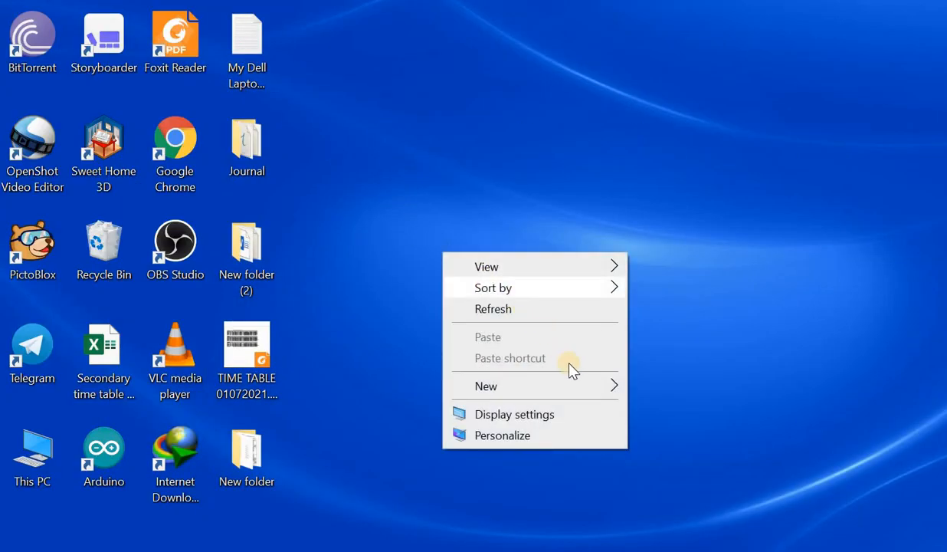
mouse_move(593, 385)
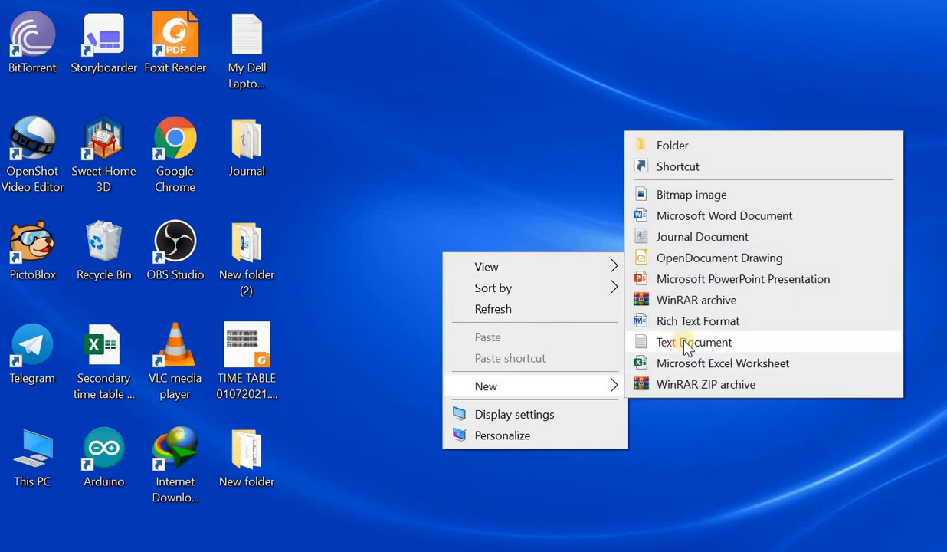
left_click(670, 238)
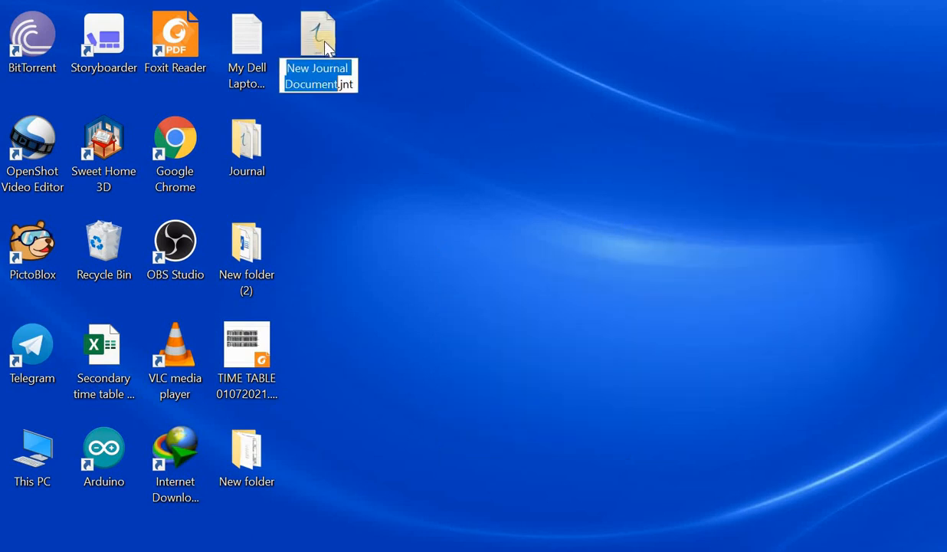
left_click(325, 40)
double_click(325, 43)
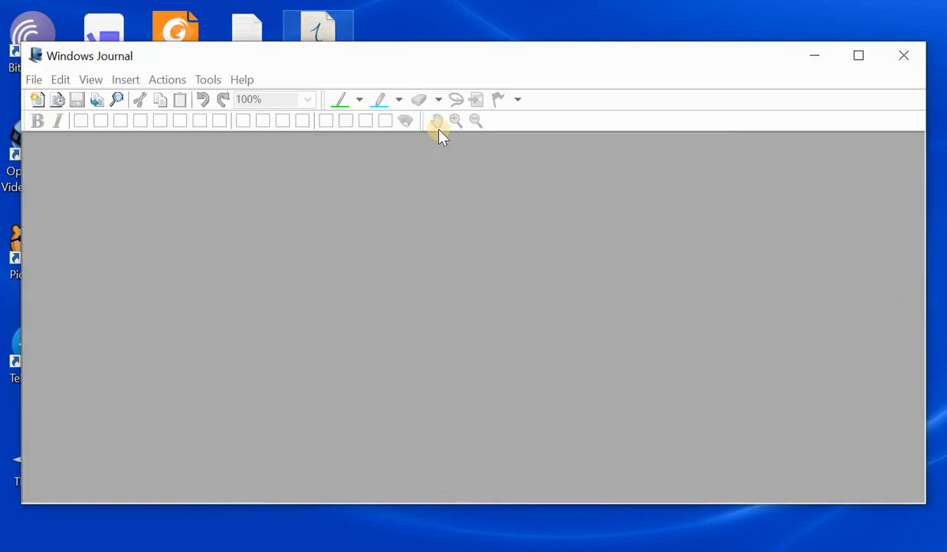
left_click(475, 332)
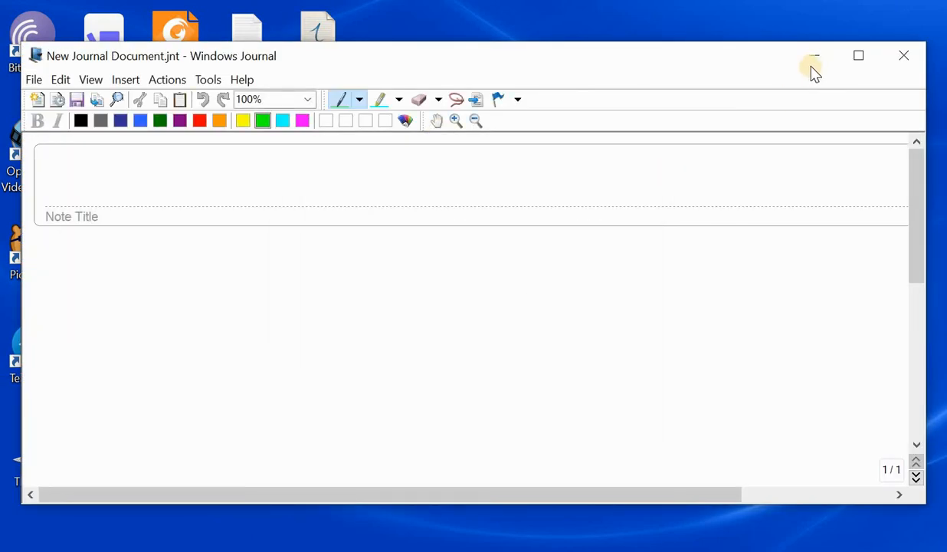
left_click(856, 66)
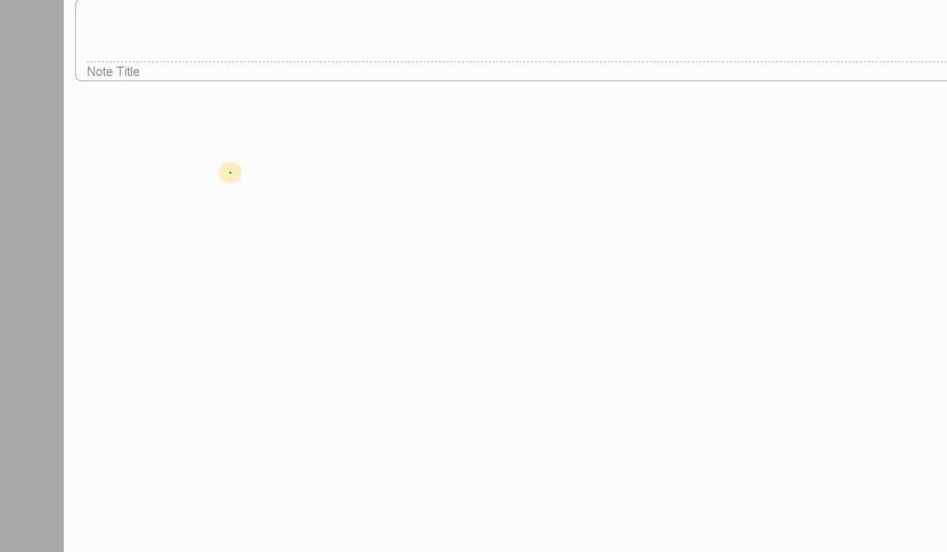
- Handwrite the component list "Battery → 9V, Switch, LED, Resistor" beneath the note title area
left_click_drag(190, 93, 186, 123)
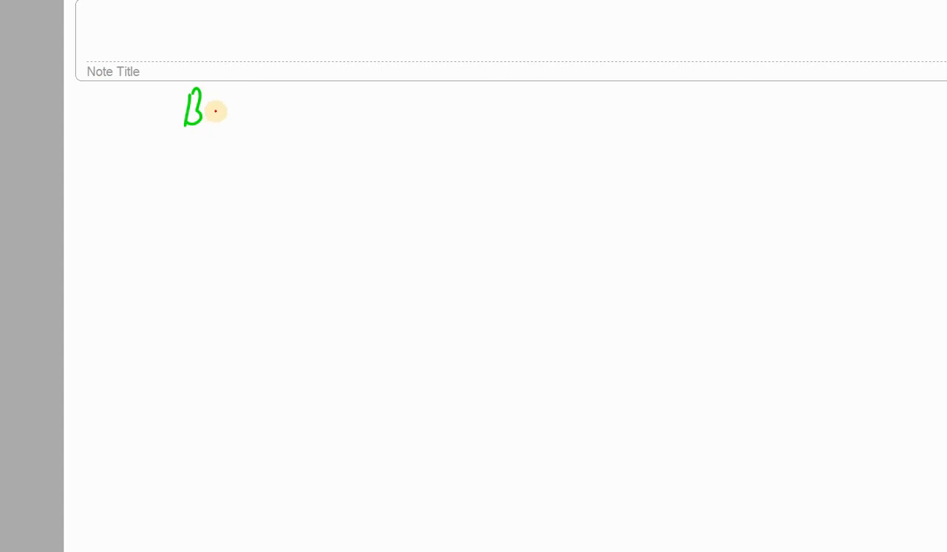
mouse_move(217, 112)
left_mouse_down()
mouse_move(231, 103)
mouse_move(241, 127)
mouse_move(247, 108)
mouse_move(268, 112)
mouse_move(262, 144)
mouse_move(306, 123)
mouse_move(382, 110)
mouse_move(349, 135)
left_mouse_up()
mouse_move(369, 111)
left_mouse_down()
mouse_move(382, 112)
mouse_move(398, 135)
left_mouse_up()
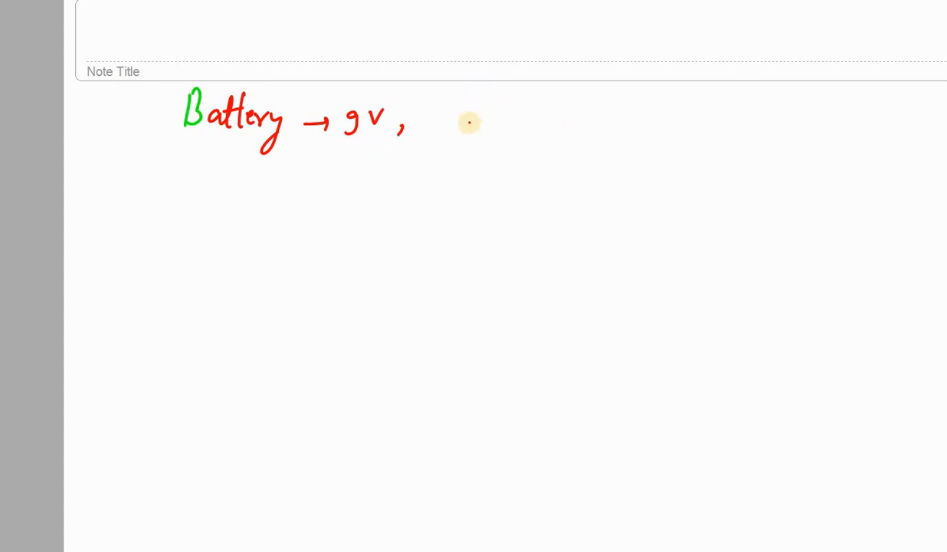
mouse_move(475, 99)
left_mouse_down()
mouse_move(488, 125)
mouse_move(507, 117)
mouse_move(521, 125)
mouse_move(552, 104)
mouse_move(589, 119)
mouse_move(584, 141)
left_mouse_up()
mouse_move(636, 110)
left_mouse_down()
mouse_move(644, 132)
mouse_move(724, 141)
left_mouse_up()
mouse_move(754, 107)
left_mouse_down()
mouse_move(748, 143)
mouse_move(860, 125)
left_mouse_up()
left_click(784, 141)
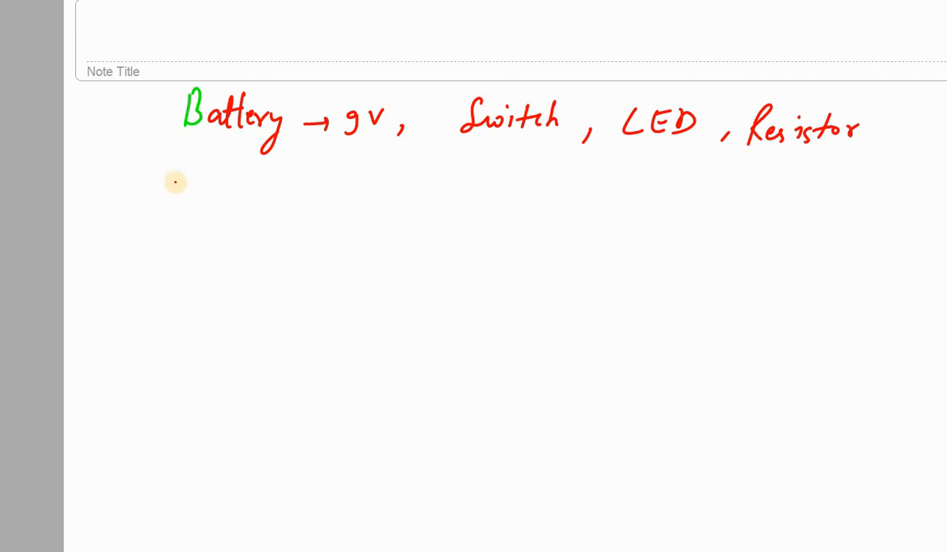
- Draw a battery symbol in red below the word Battery, marking its plus and minus terminals
mouse_move(161, 177)
left_mouse_down()
mouse_move(214, 181)
mouse_move(210, 208)
left_mouse_up()
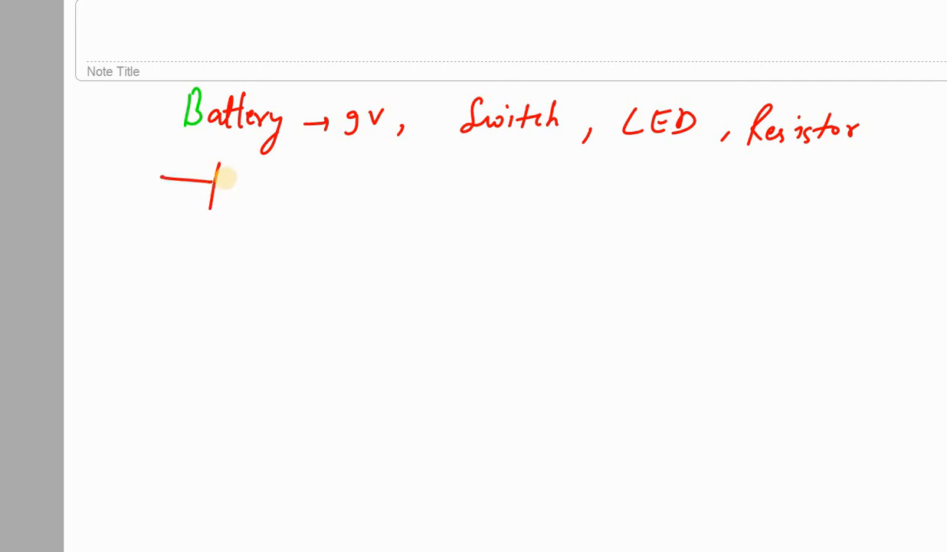
left_click_drag(222, 164, 219, 196)
left_click_drag(222, 186, 241, 185)
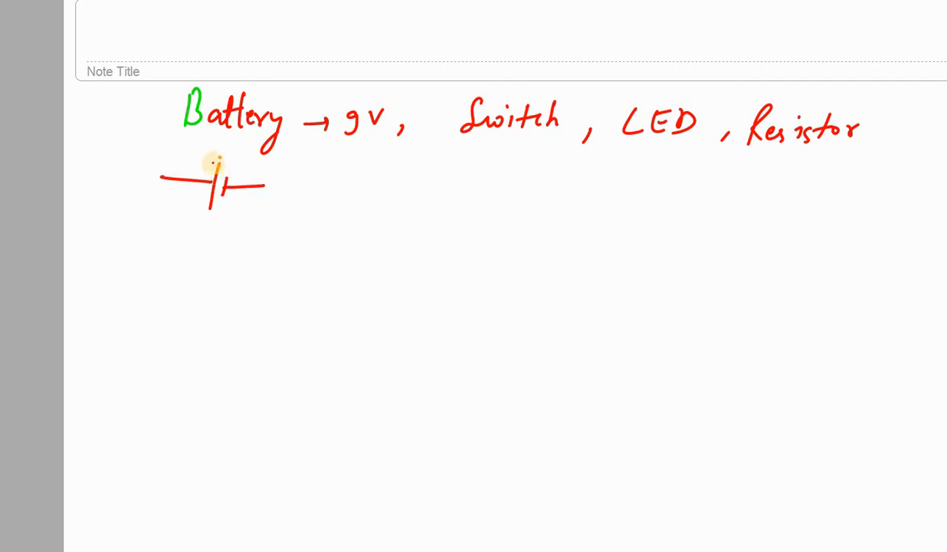
left_click_drag(199, 159, 244, 167)
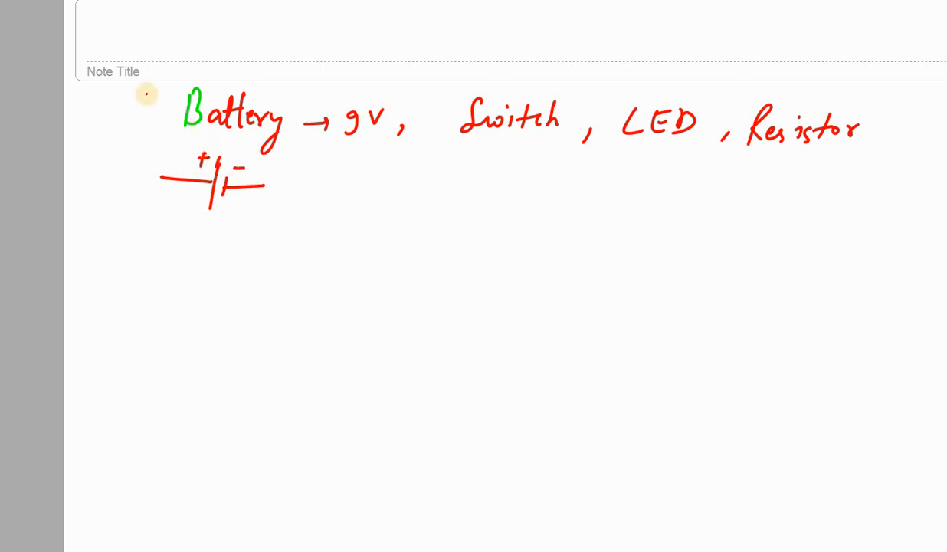
- Handwrite "Cell /" in red before the word Battery in the component list
mouse_move(112, 95)
left_mouse_down()
mouse_move(114, 120)
mouse_move(132, 122)
left_mouse_up()
left_click_drag(145, 93, 143, 122)
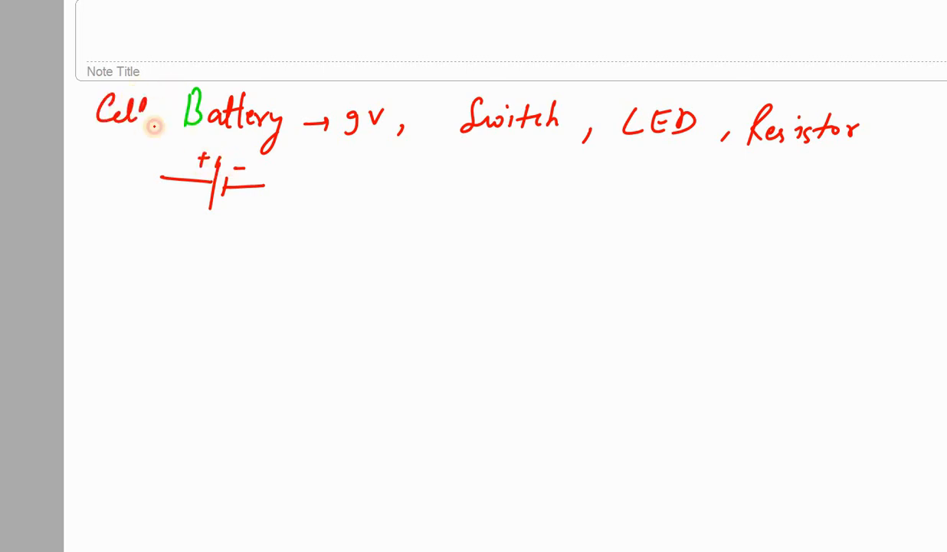
left_click_drag(170, 84, 147, 138)
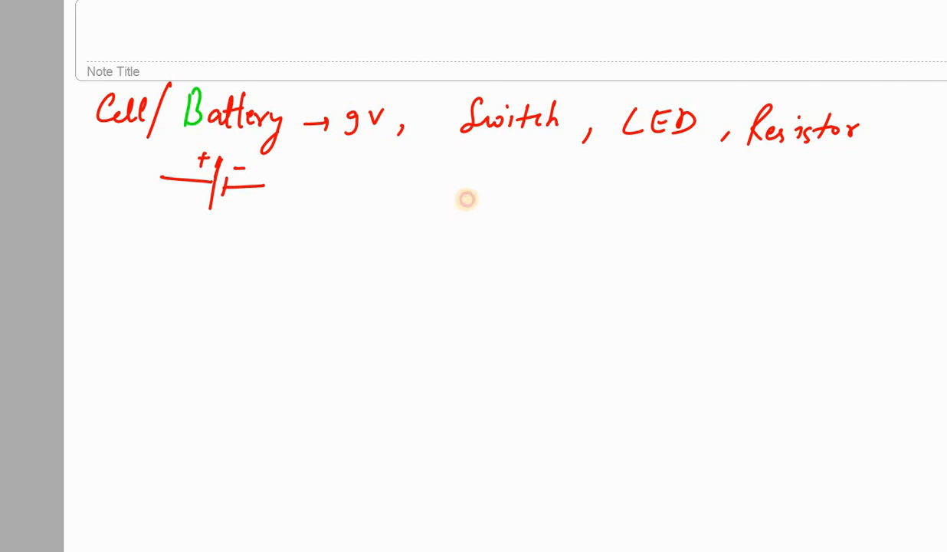
- Draw an open switch symbol labelled S below Switch and an LED symbol with two outgoing light arrows below LED
mouse_move(495, 178)
left_mouse_down()
mouse_move(469, 201)
mouse_move(587, 204)
left_mouse_up()
left_click_drag(477, 219, 465, 236)
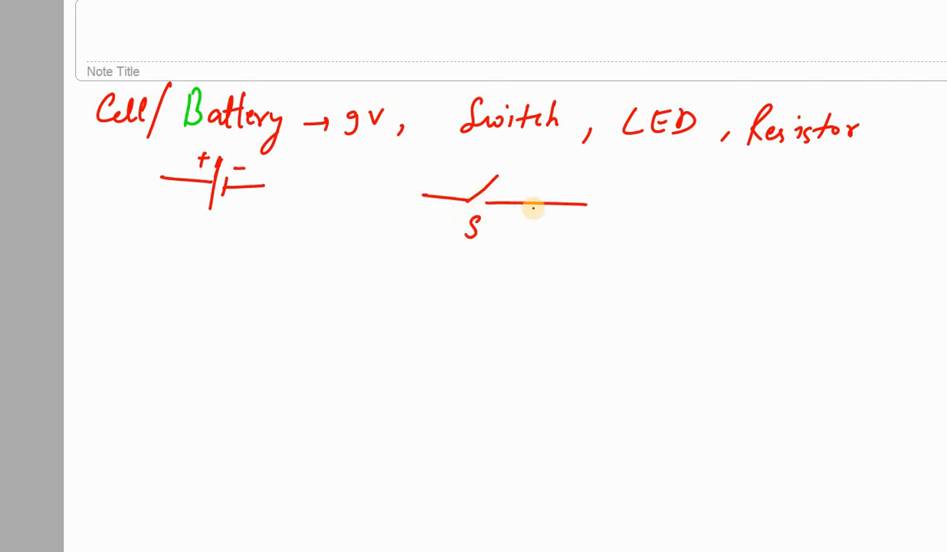
left_click(624, 199)
mouse_move(667, 199)
left_mouse_down()
mouse_move(662, 205)
mouse_move(680, 190)
mouse_move(668, 201)
mouse_move(672, 217)
mouse_move(728, 205)
left_mouse_up()
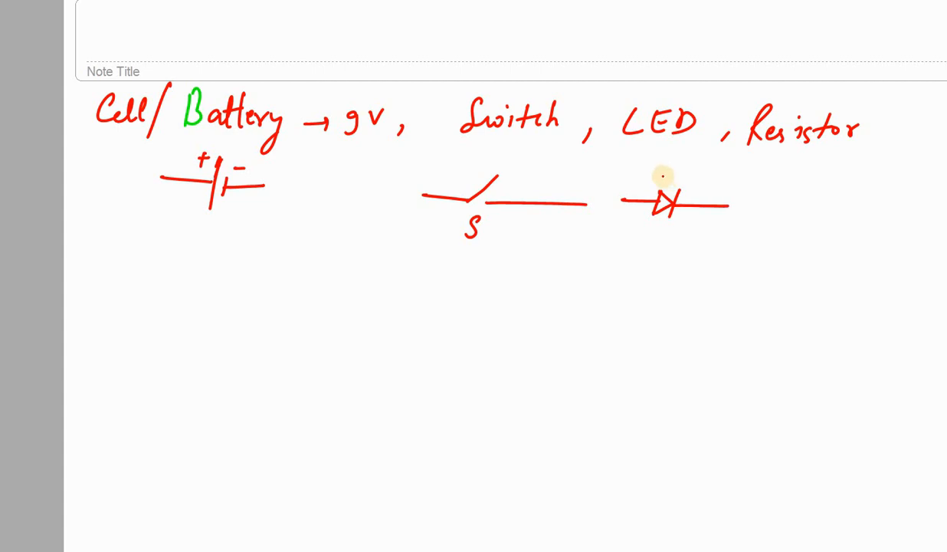
mouse_move(659, 180)
left_mouse_down()
mouse_move(681, 170)
mouse_move(710, 174)
left_mouse_up()
left_click_drag(698, 174, 709, 182)
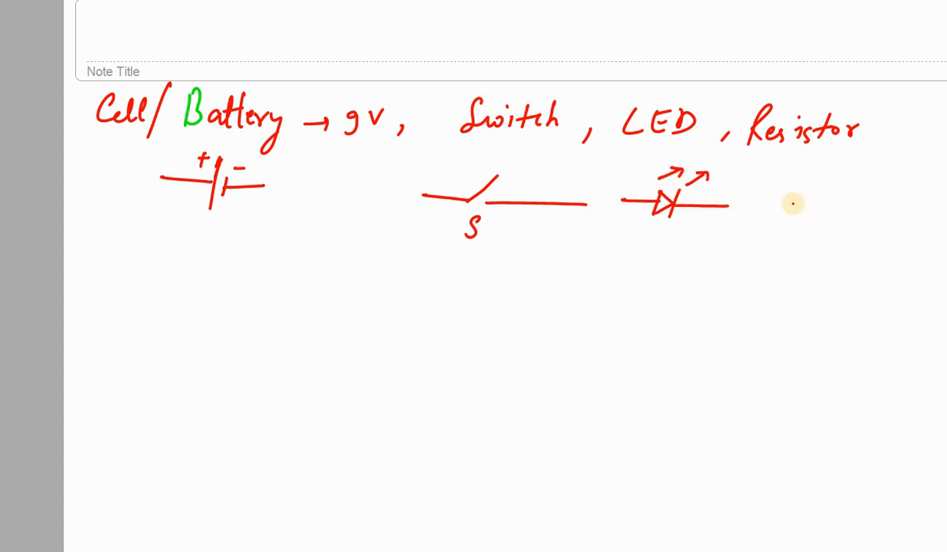
- Draw a zigzag resistor symbol below the word Resistor and write "1KΩ" above it
left_click(764, 202)
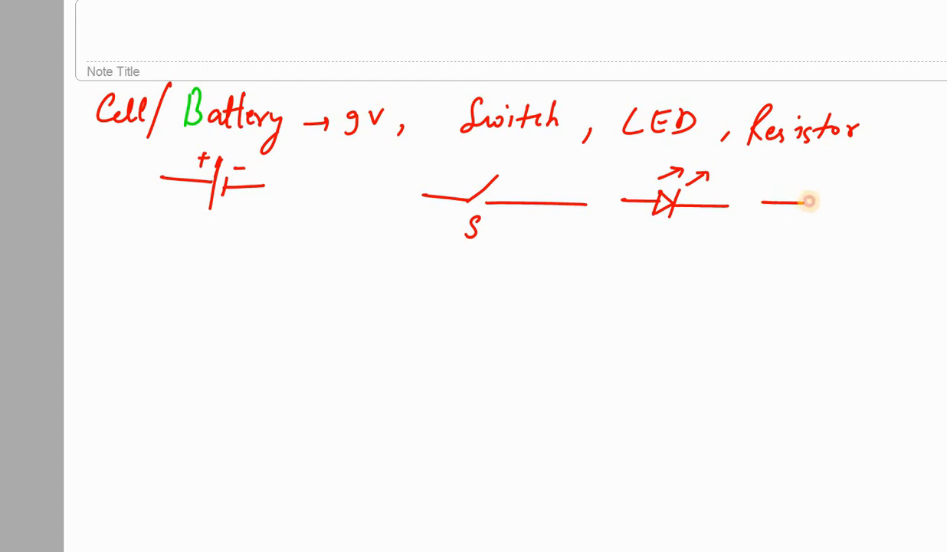
left_click_drag(809, 200, 910, 207)
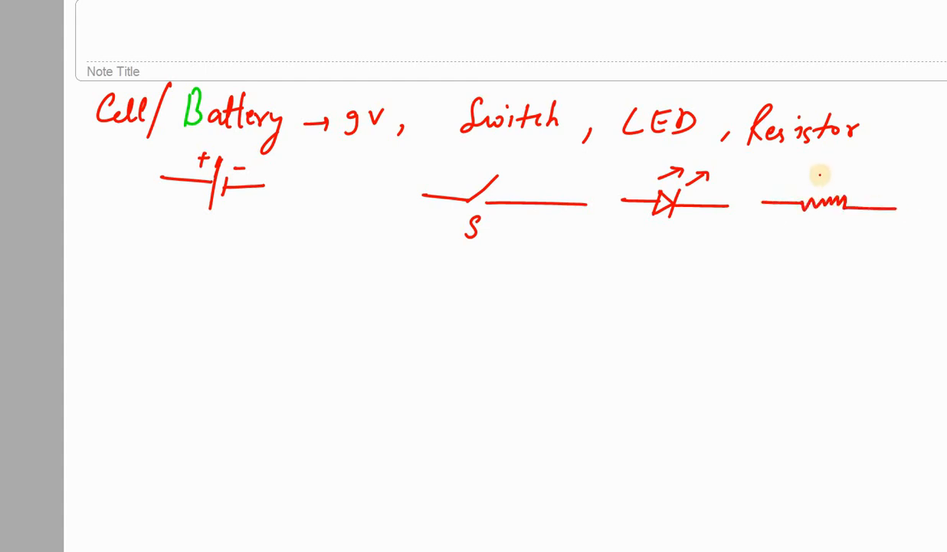
left_click(806, 172)
mouse_move(806, 171)
left_mouse_down()
mouse_move(802, 186)
mouse_move(846, 184)
left_mouse_up()
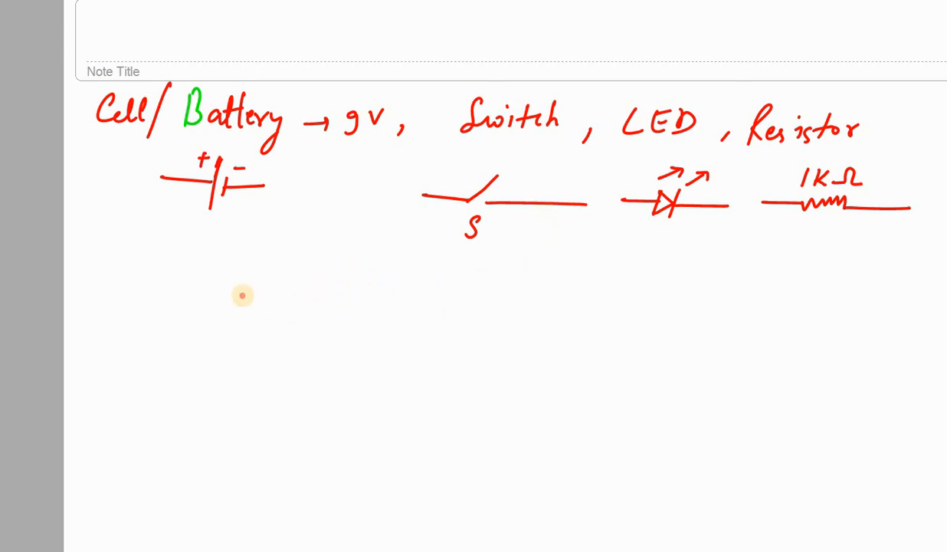
- Draw a closed red series circuit below the symbols, connecting a battery, open switch, resistor and LED with two light arrows
mouse_move(245, 287)
left_mouse_down()
mouse_move(237, 336)
mouse_move(267, 334)
mouse_move(244, 346)
mouse_move(223, 404)
left_mouse_up()
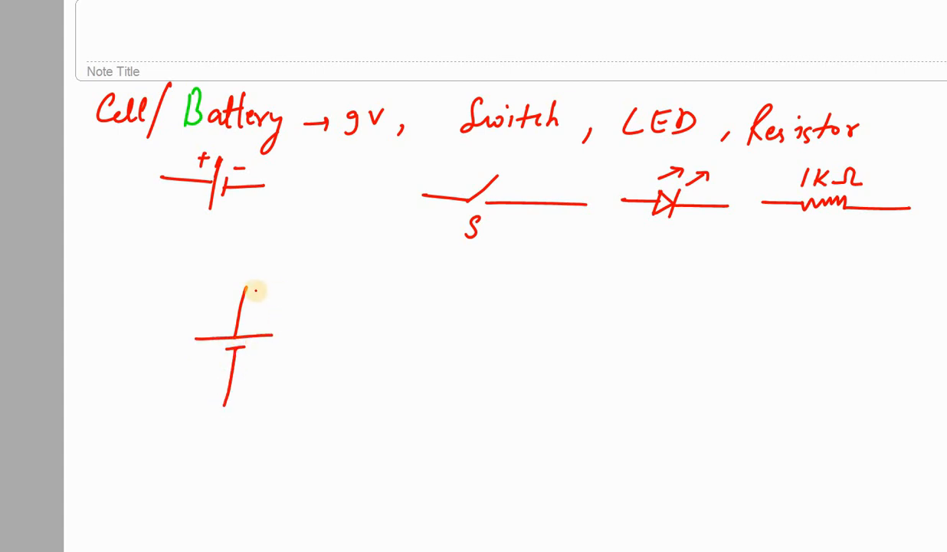
mouse_move(246, 289)
left_mouse_down()
mouse_move(357, 294)
mouse_move(387, 269)
mouse_move(395, 297)
mouse_move(460, 298)
left_mouse_up()
left_click_drag(527, 296, 427, 299)
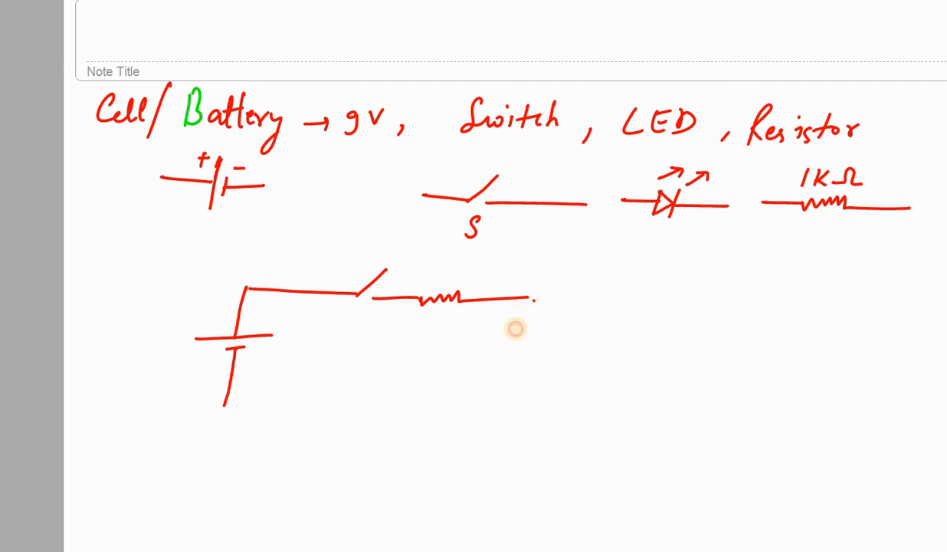
left_click(500, 338)
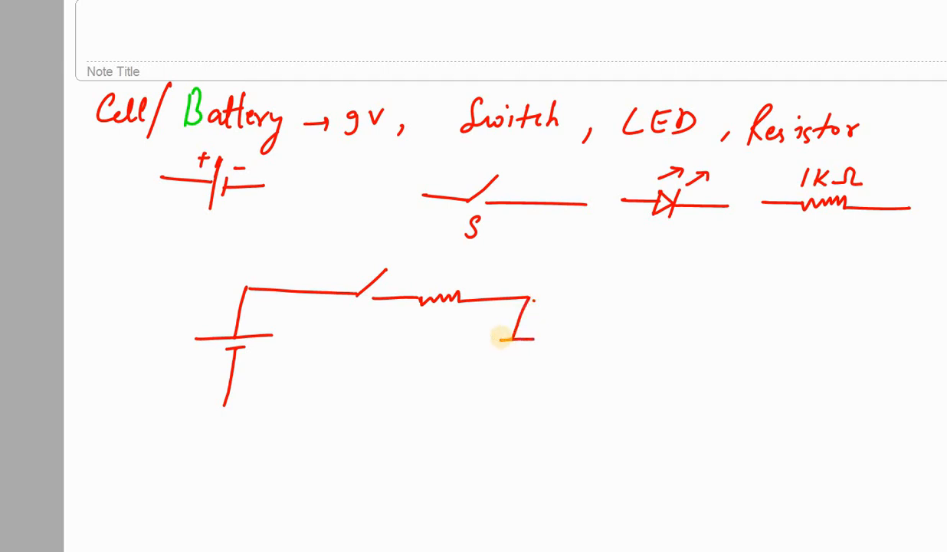
mouse_move(500, 339)
left_mouse_down()
mouse_move(508, 359)
mouse_move(535, 338)
mouse_move(506, 359)
mouse_move(527, 360)
mouse_move(500, 414)
left_mouse_up()
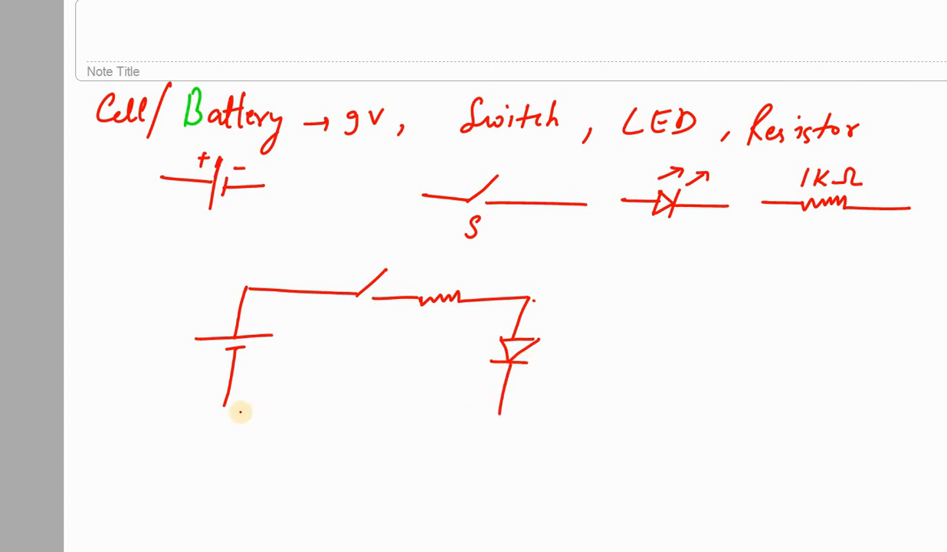
left_click_drag(225, 404, 500, 413)
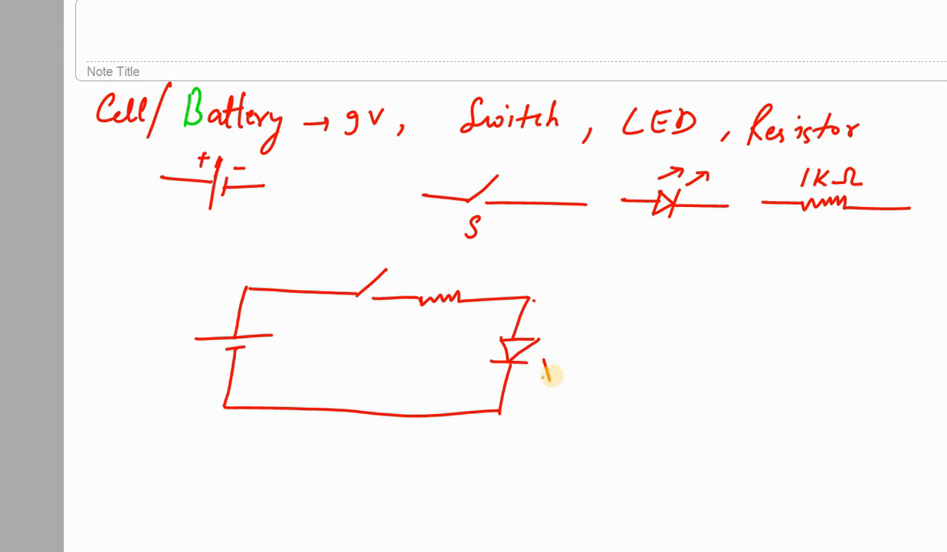
left_click_drag(560, 375, 564, 371)
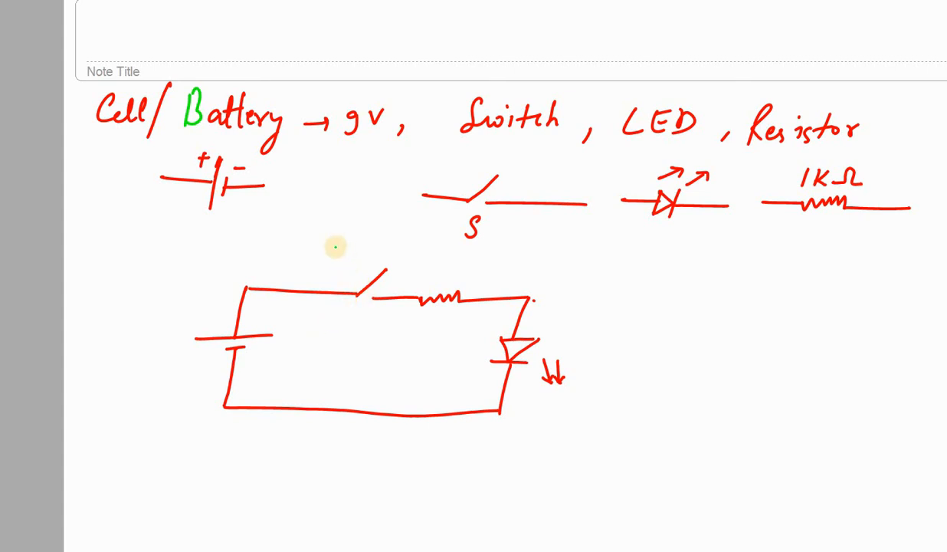
- Label the circuit's components in green as "Switch", "1KΩ" and "LED" beside their symbols
mouse_move(342, 246)
left_mouse_down()
mouse_move(331, 265)
mouse_move(375, 262)
left_mouse_up()
mouse_move(385, 250)
left_mouse_down()
mouse_move(383, 262)
mouse_move(403, 261)
mouse_move(431, 285)
left_mouse_up()
mouse_move(450, 268)
left_mouse_down()
mouse_move(453, 279)
mouse_move(493, 280)
left_mouse_up()
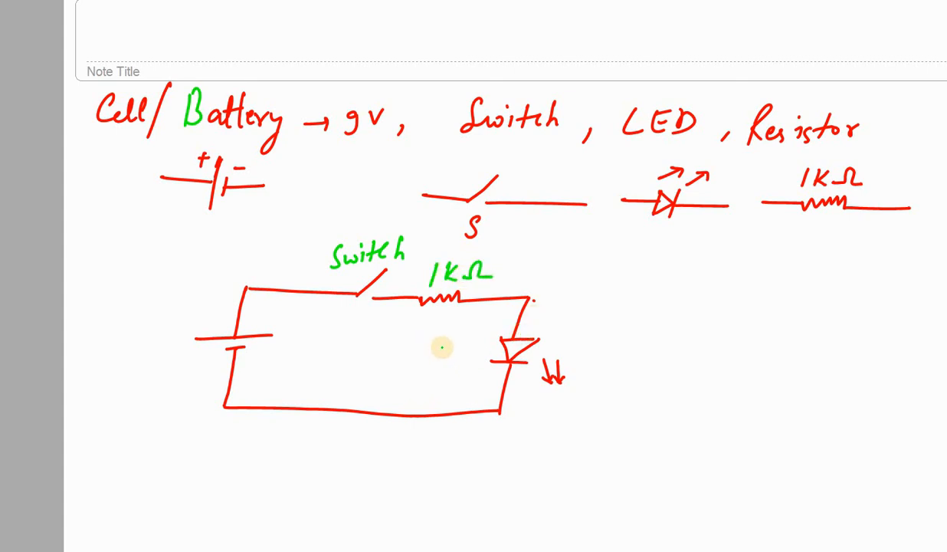
mouse_move(437, 343)
left_mouse_down()
mouse_move(446, 363)
mouse_move(481, 347)
left_mouse_up()
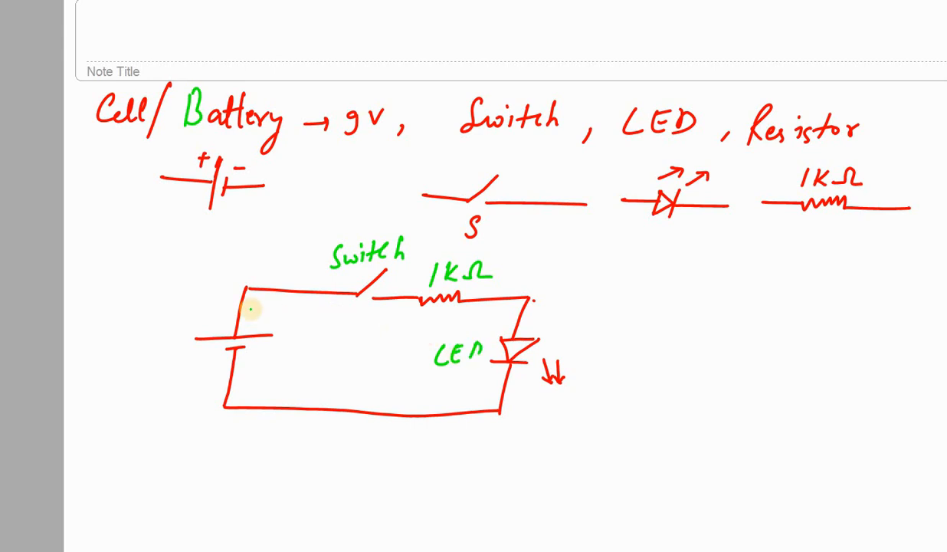